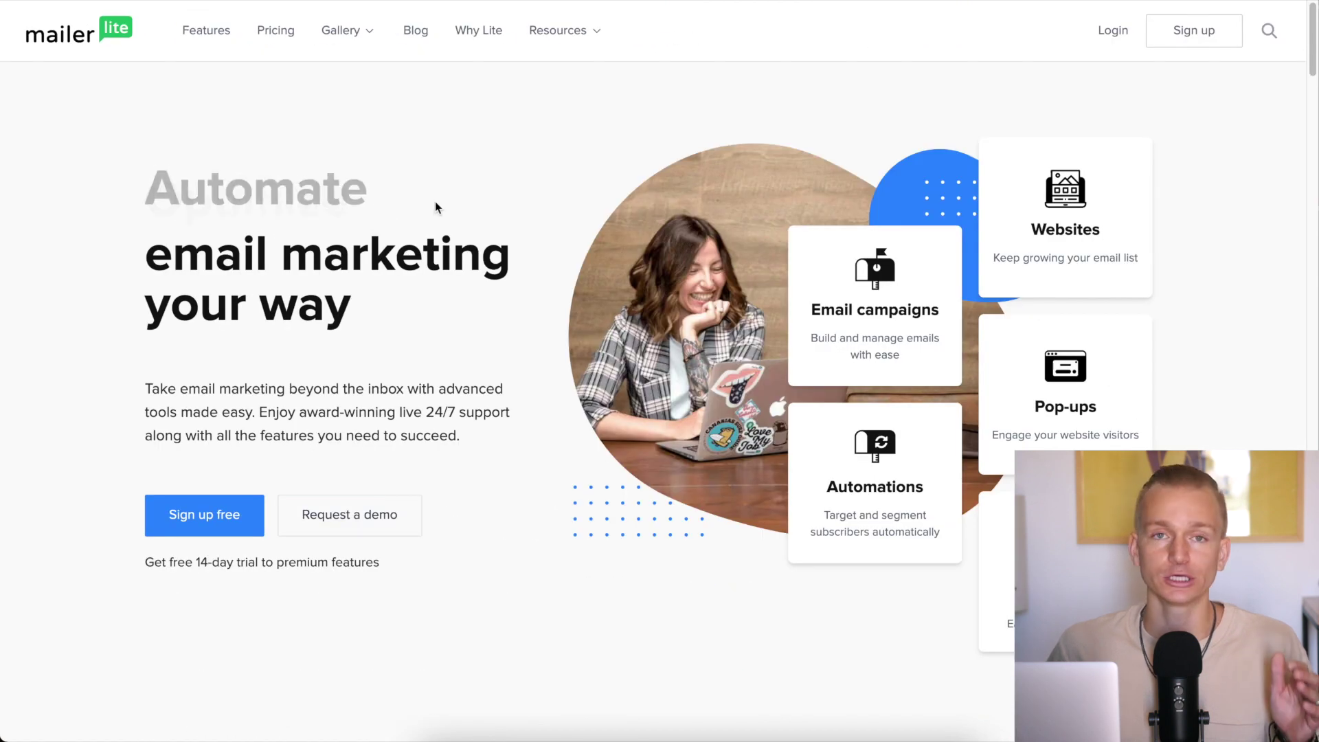
Review the MailerLite homepage's feature sections, from audience growth and content optimization to automated workflows and digital product sales.
scroll(435, 203, "down", 3)
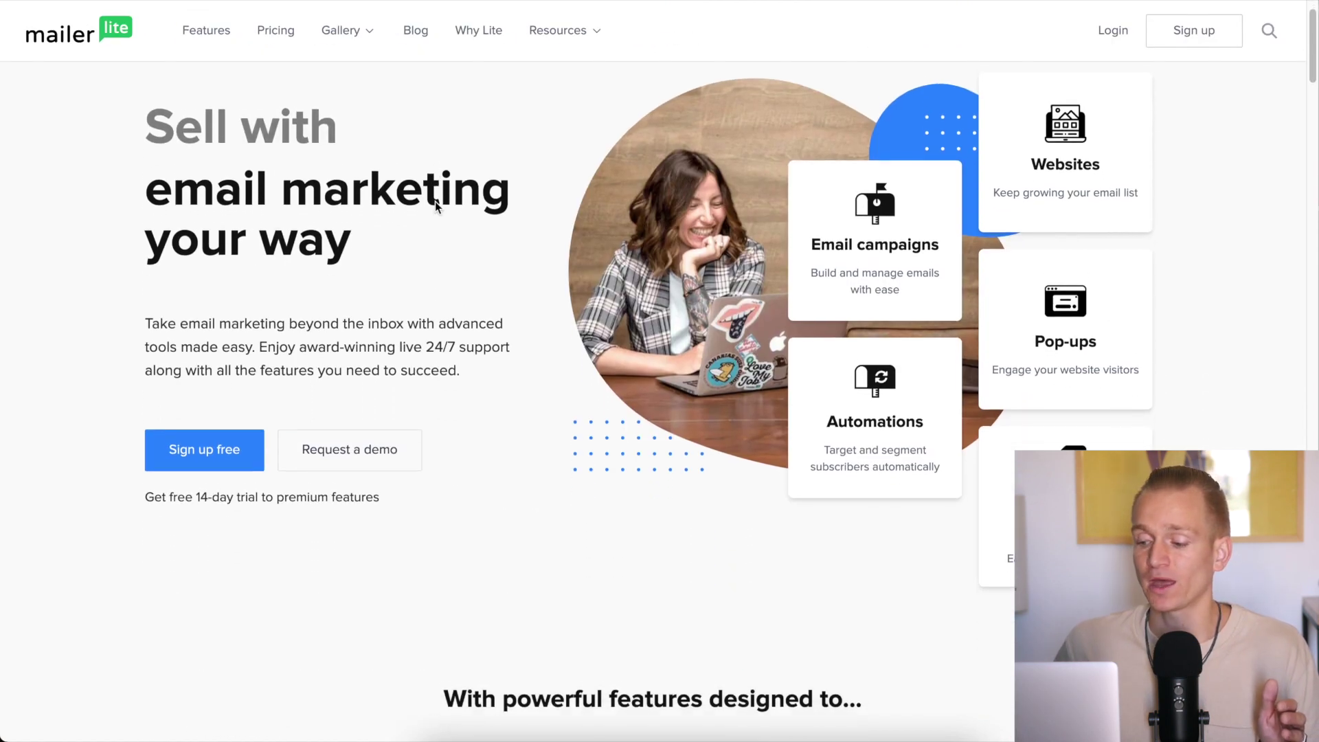
scroll(435, 203, "down", 9)
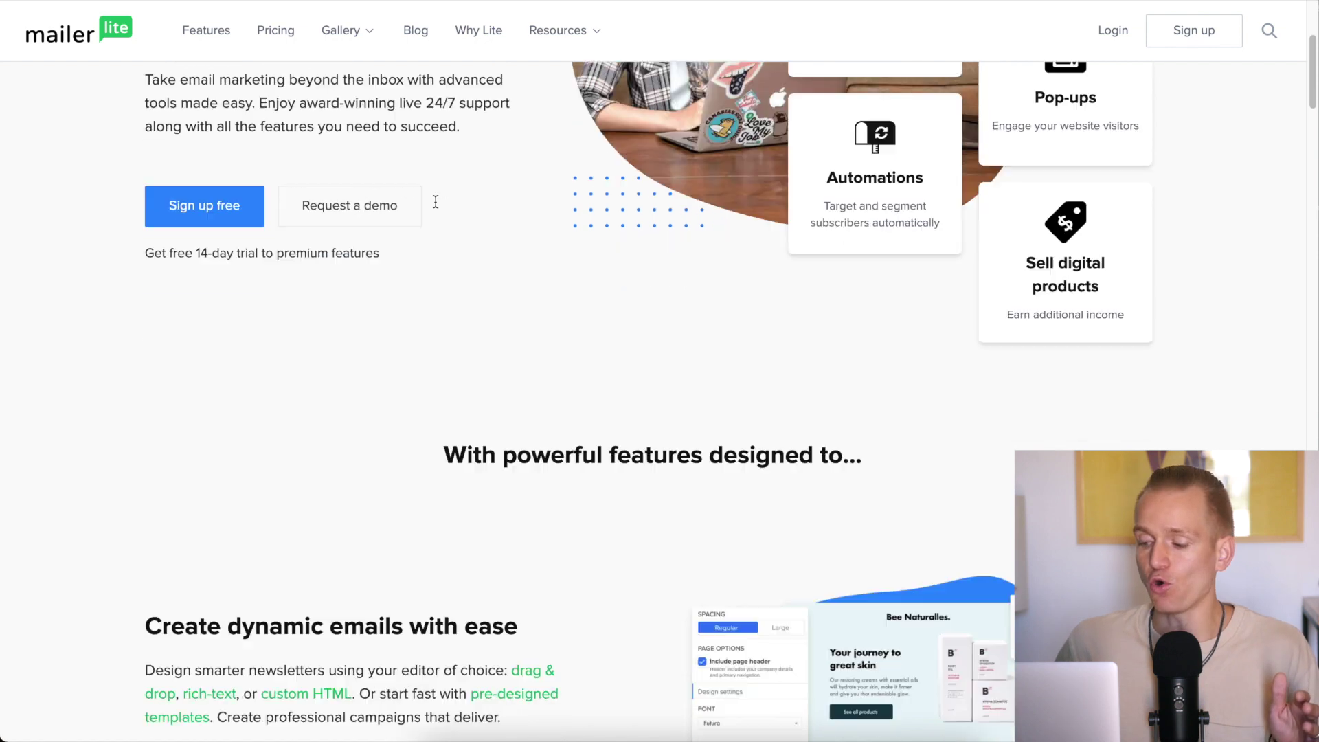
scroll(435, 201, "down", 4)
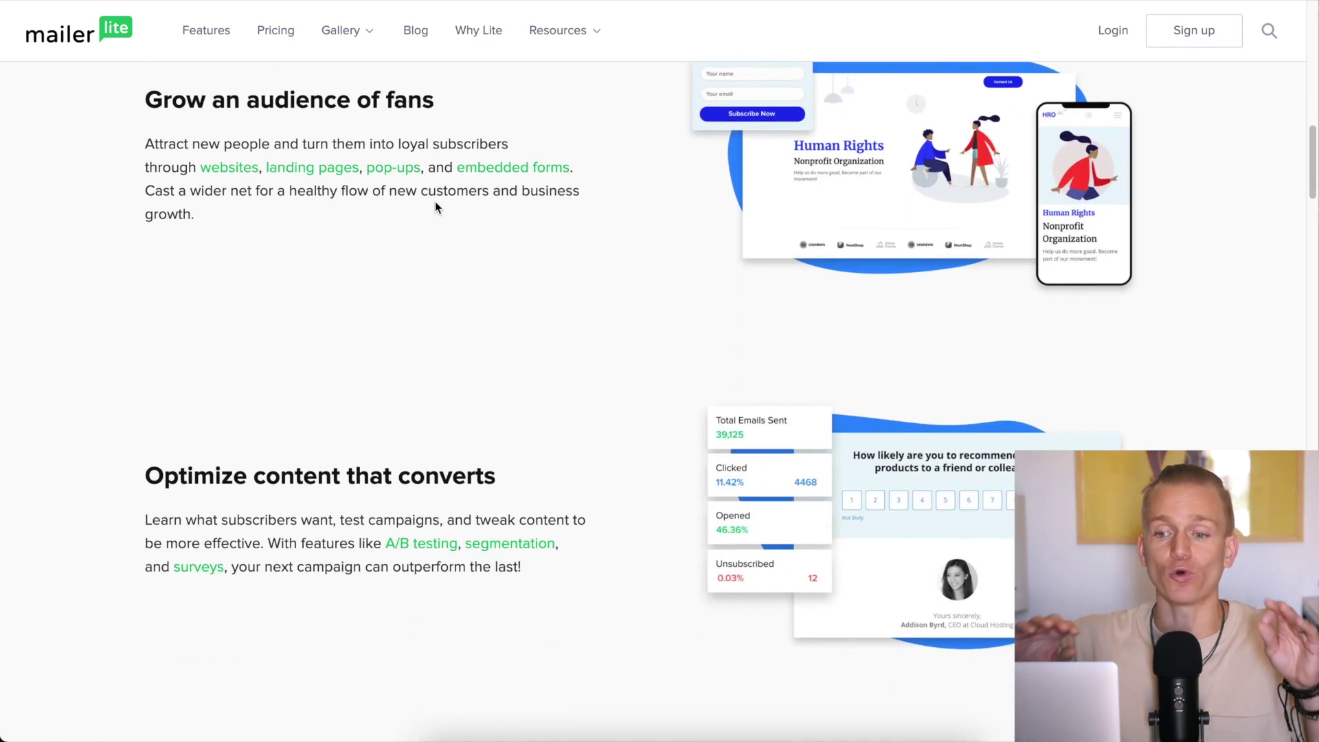
scroll(435, 202, "down", 1)
scroll(435, 201, "down", 5)
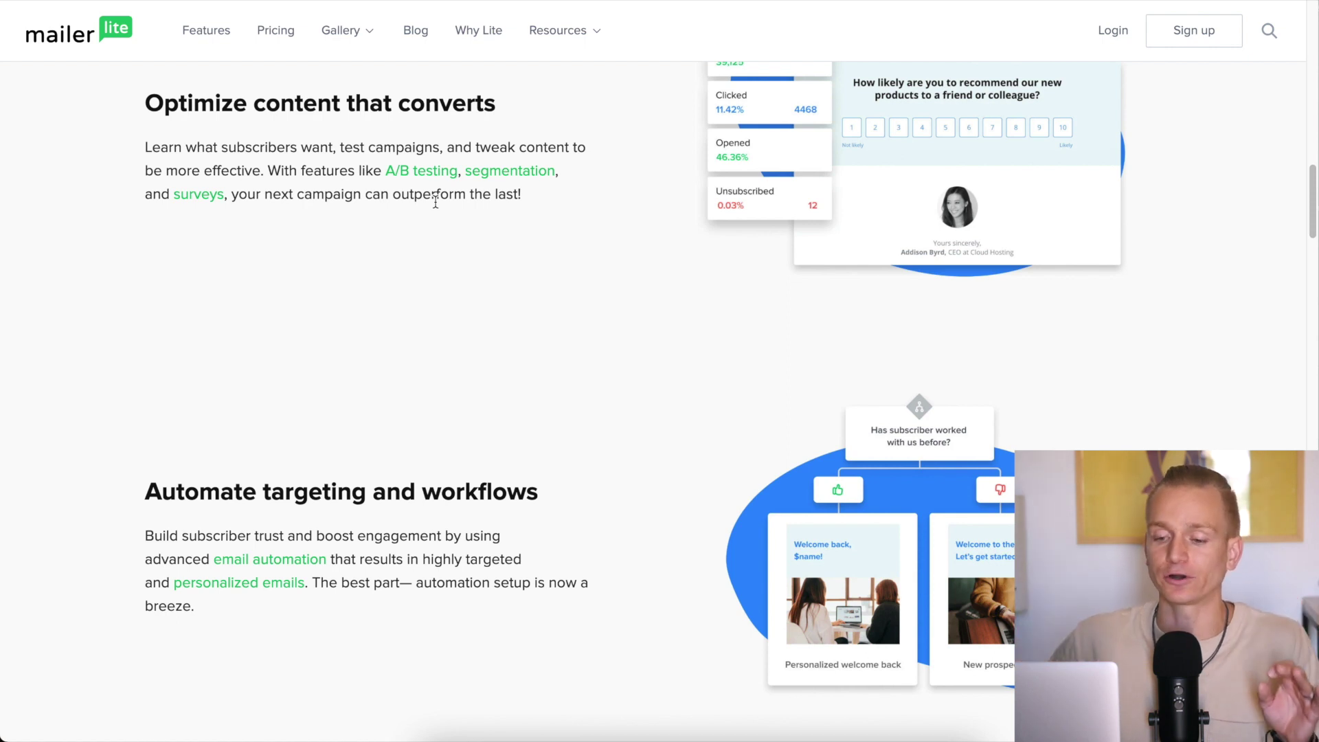
scroll(435, 201, "down", 4)
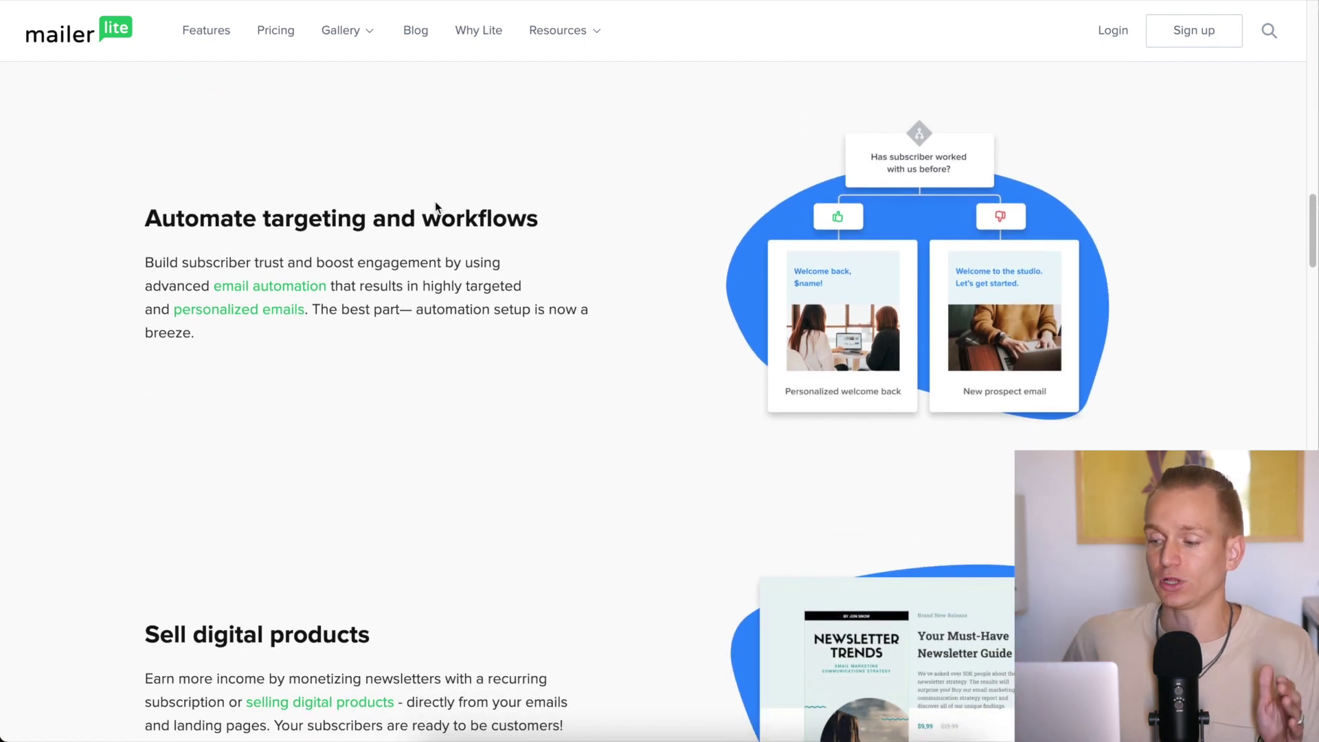
scroll(435, 200, "down", 3)
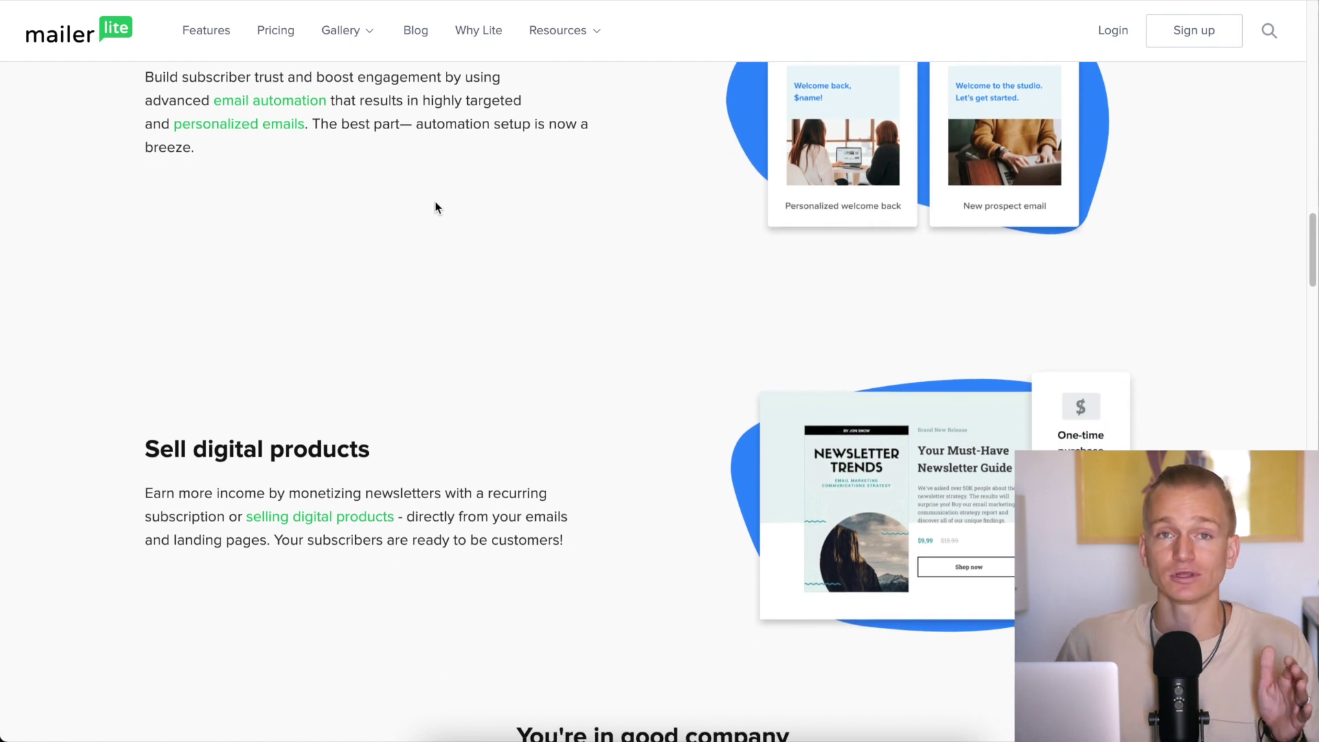
scroll(435, 207, "down", 8)
scroll(435, 207, "up", 10)
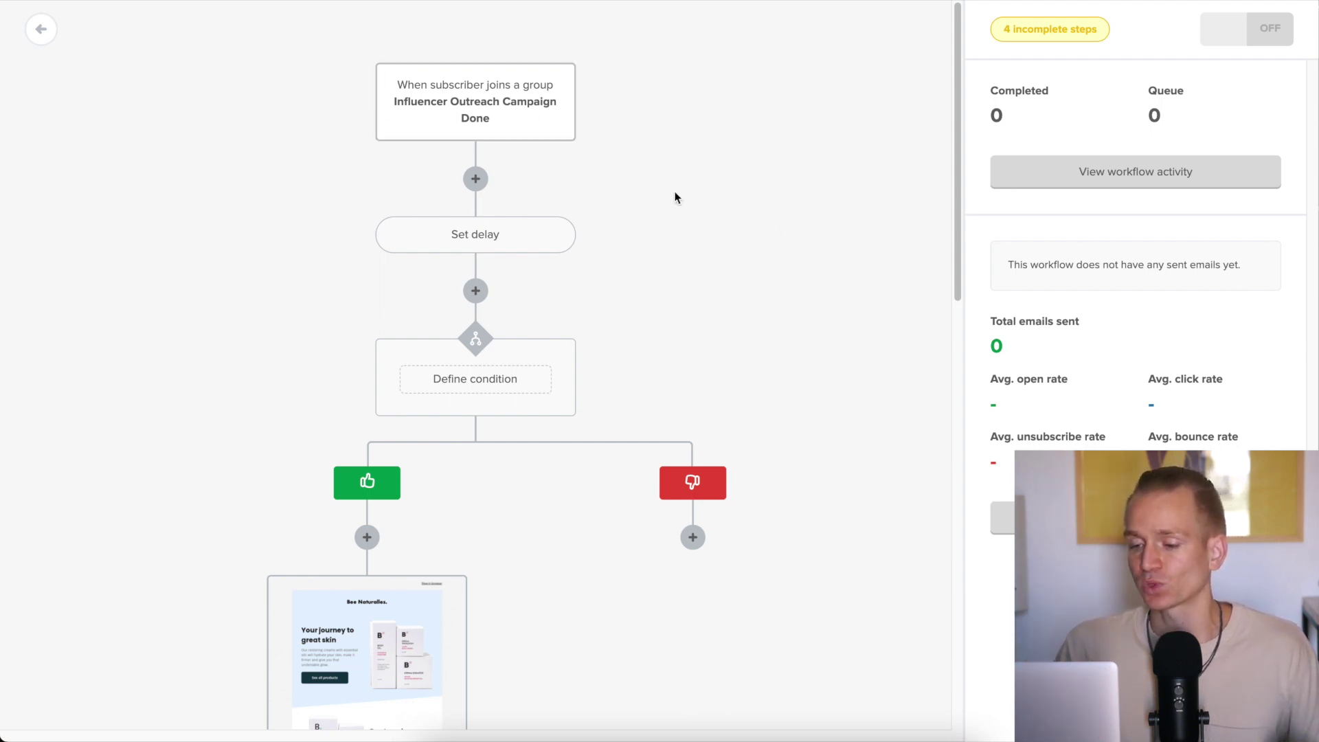
Examine the MailerLite workflow for the Influencer Outreach Campaign Done group, including its delay, condition branches, email and action steps.
scroll(664, 303, "down", 3)
scroll(663, 304, "up", 2)
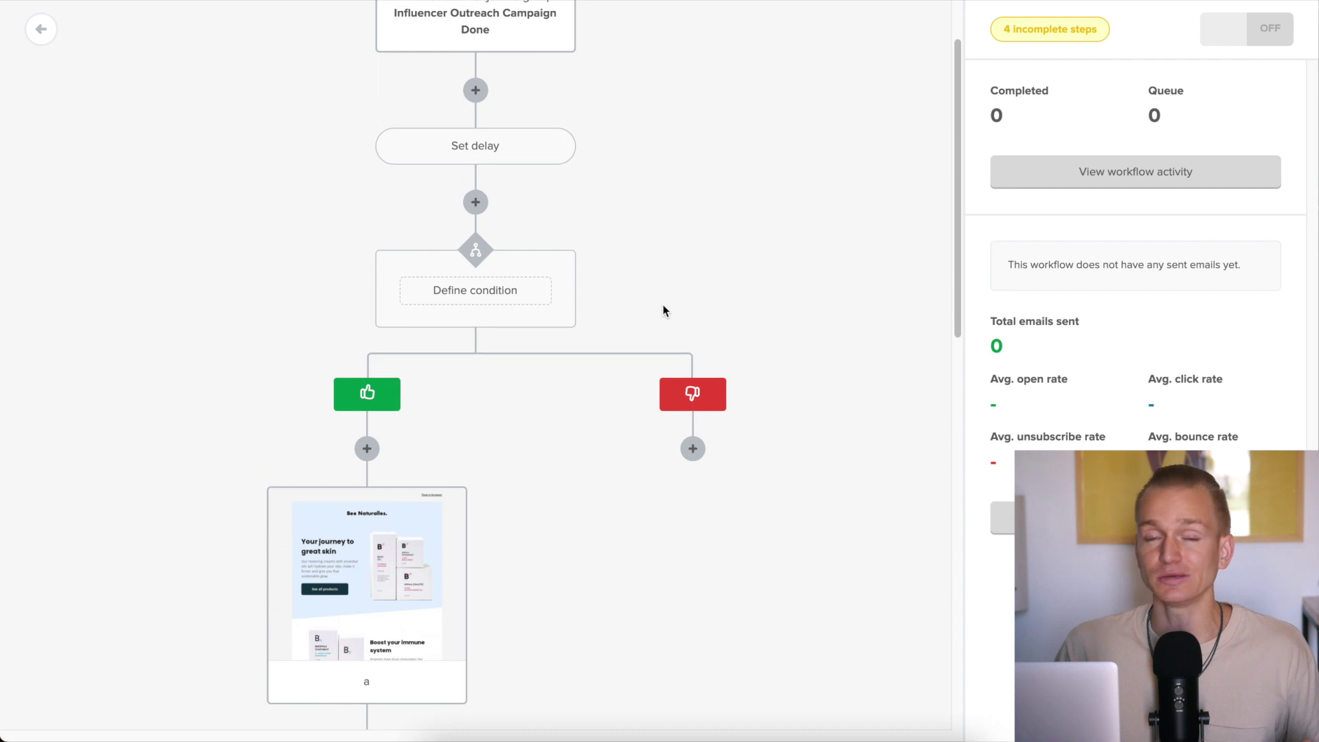
scroll(653, 309, "down", 3)
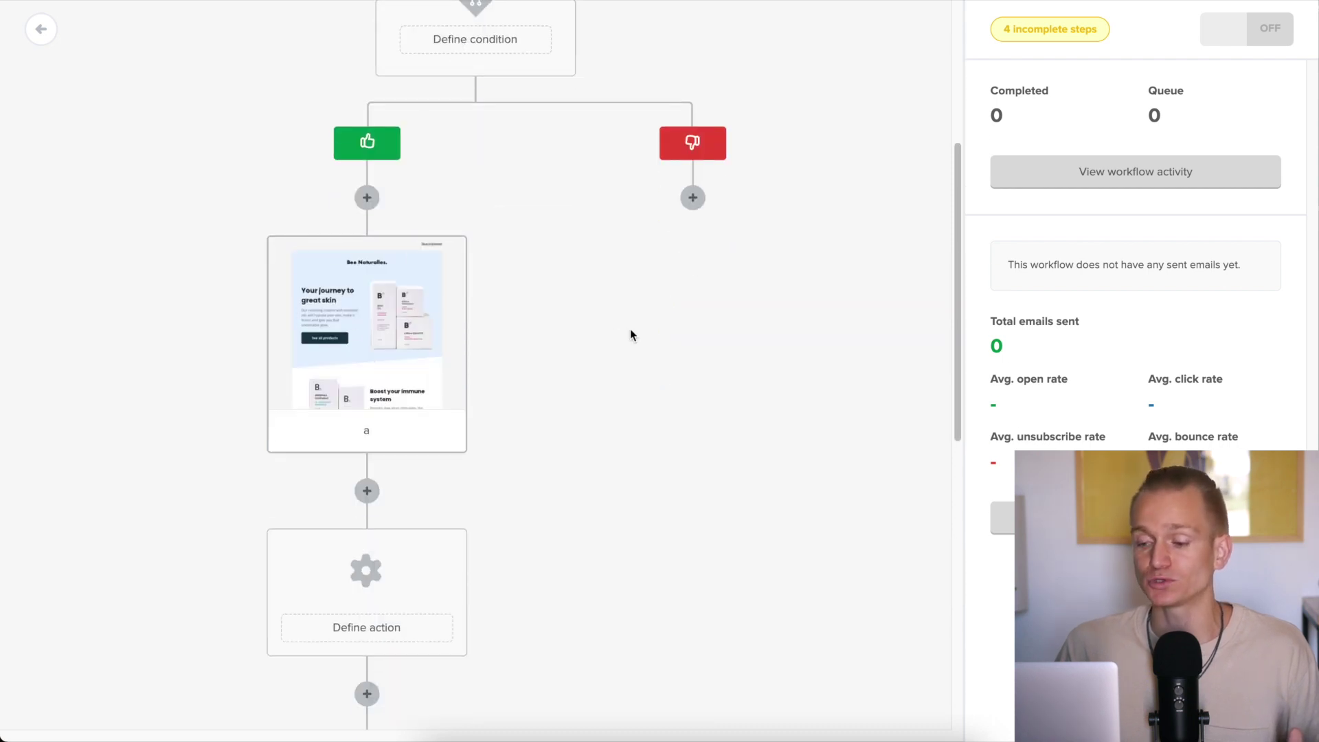
scroll(631, 333, "up", 1)
scroll(629, 328, "up", 1)
left_click(482, 193)
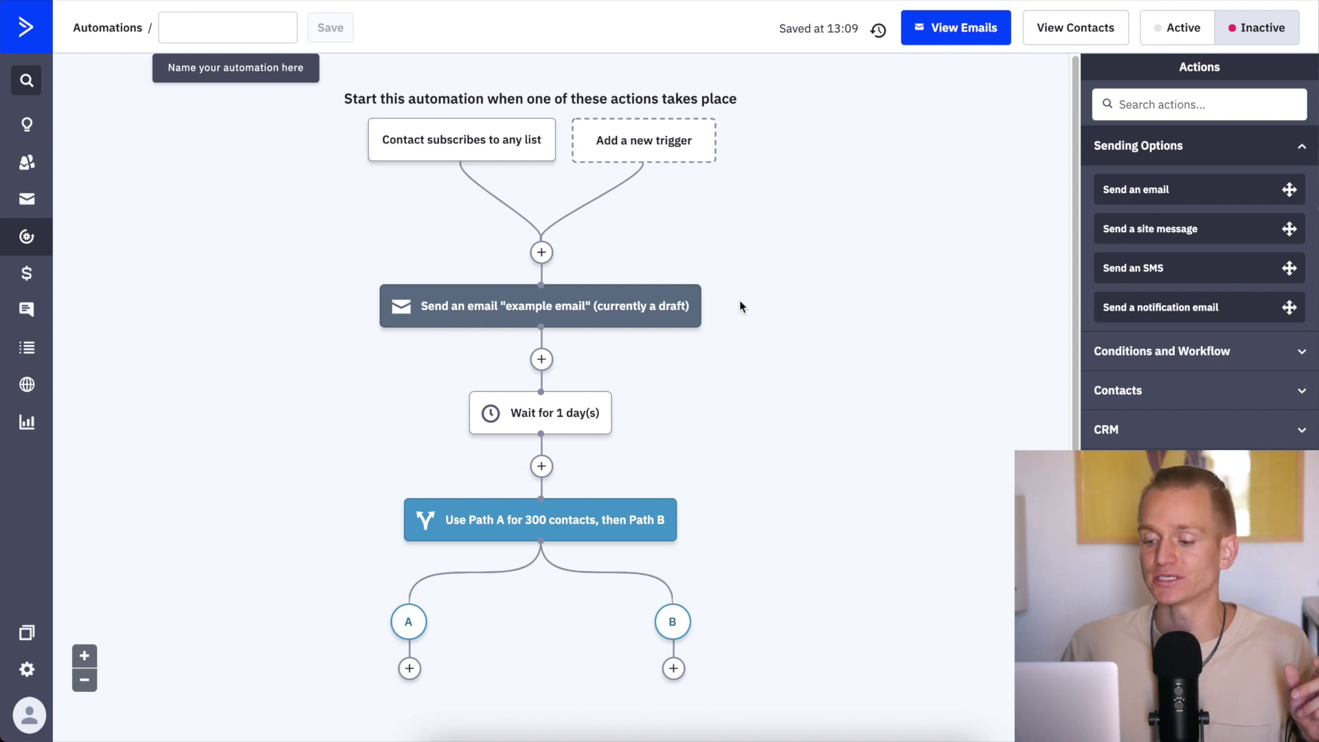
Switch to the ActiveCampaign automation builder and examine the example email, the one-day wait and the Path A/B split.
scroll(622, 258, "down", 3)
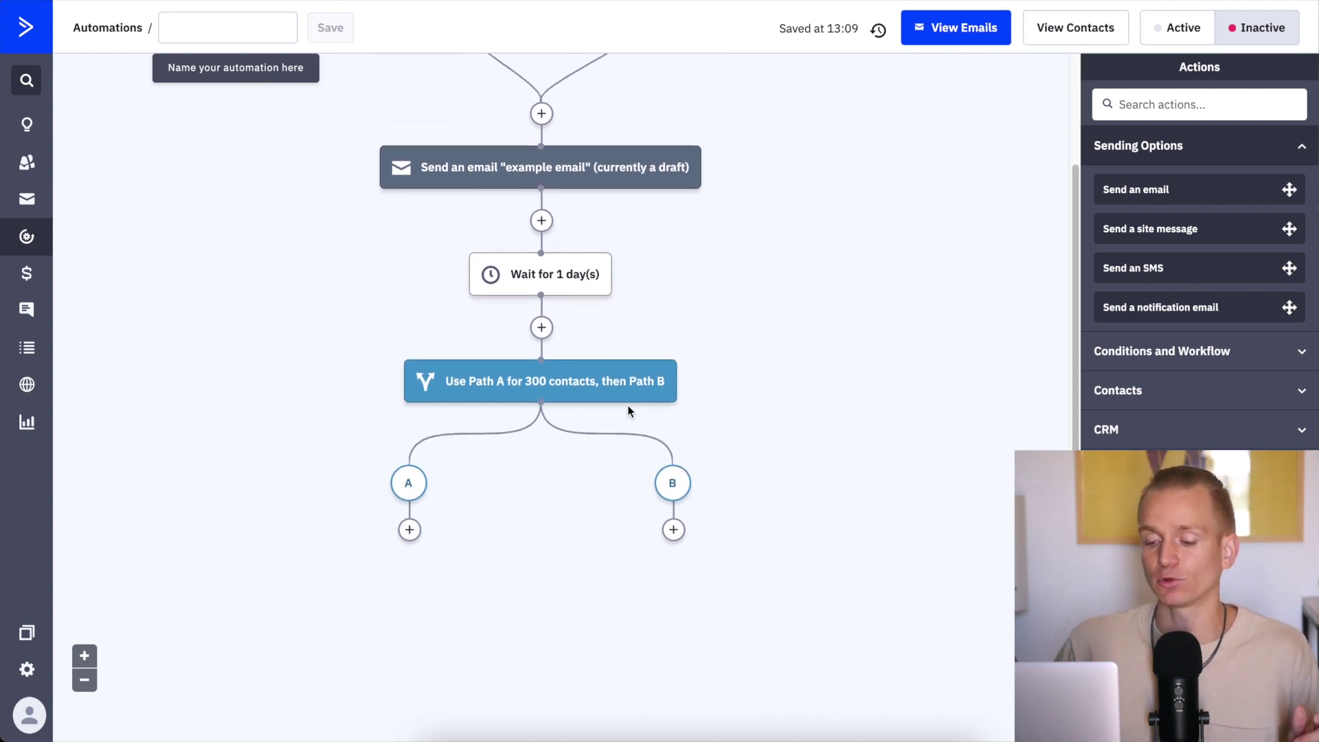
scroll(629, 403, "up", 2)
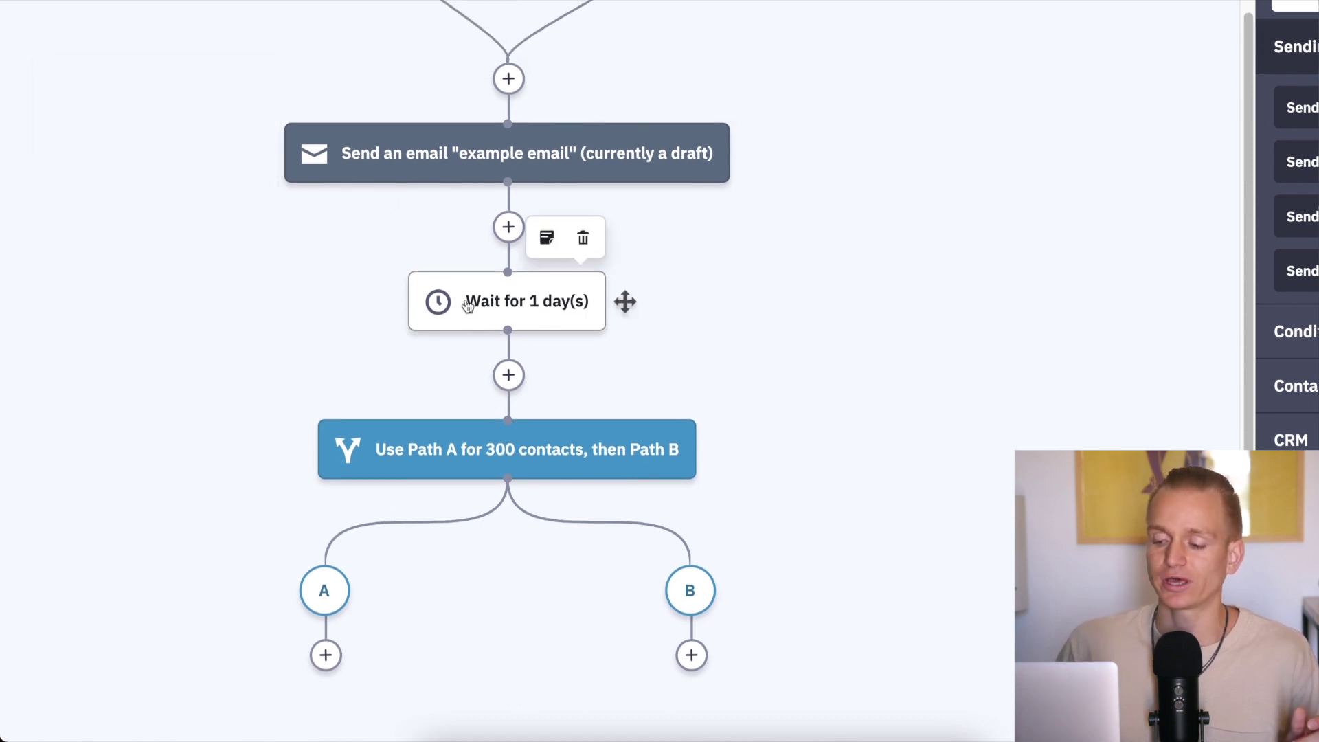
scroll(824, 213, "down", 2)
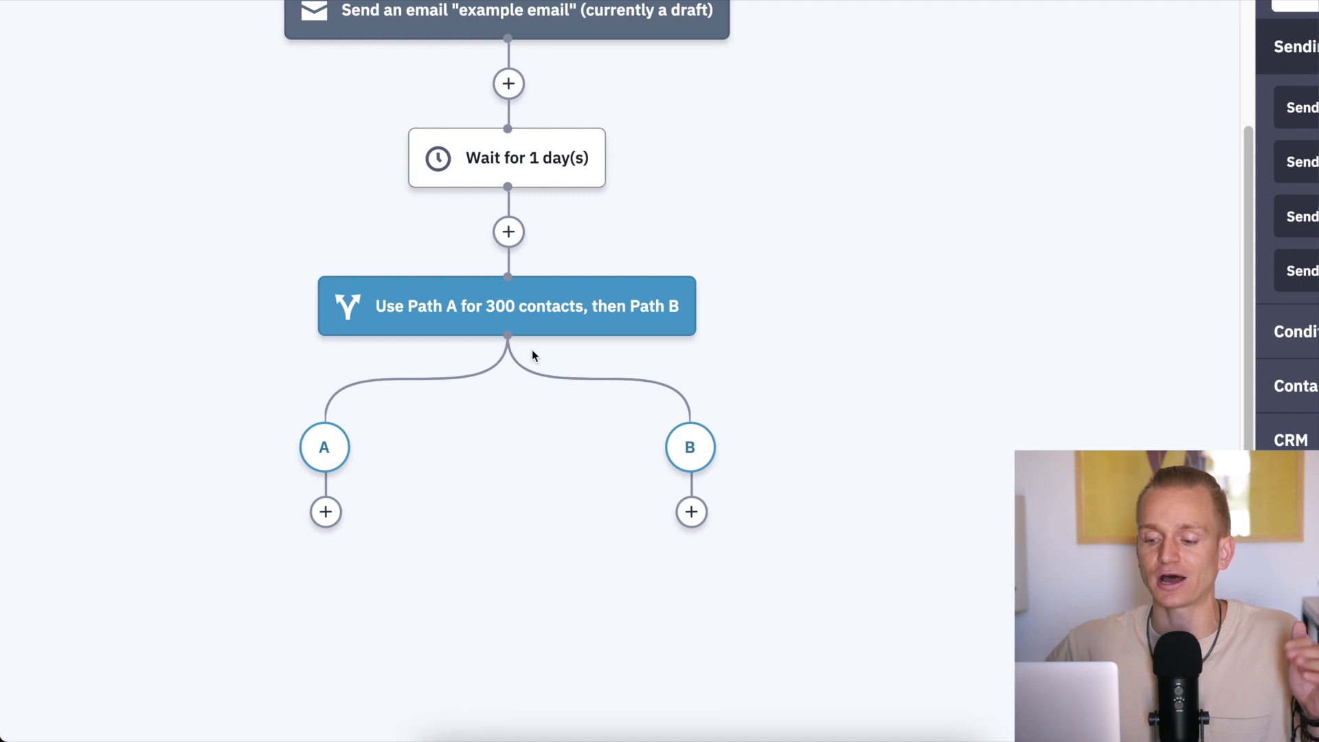
mouse_move(383, 305)
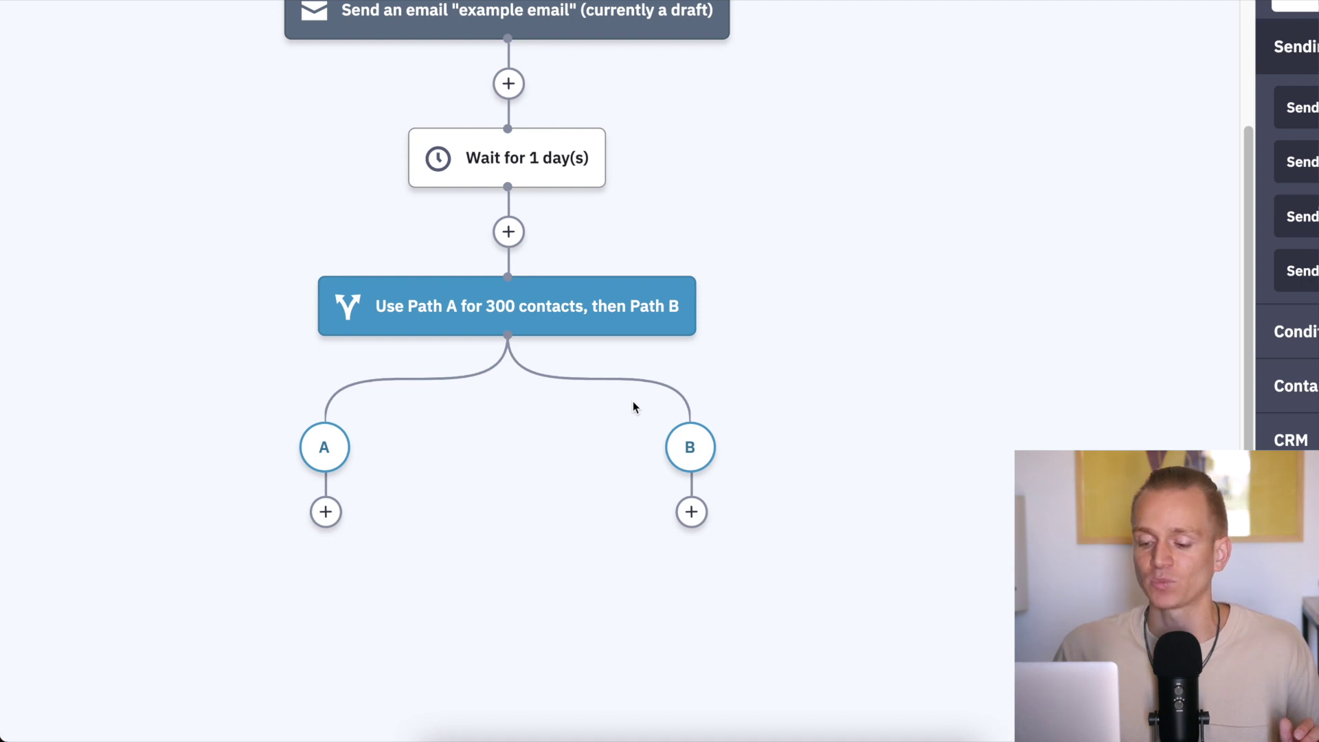
scroll(412, 378, "down", 2)
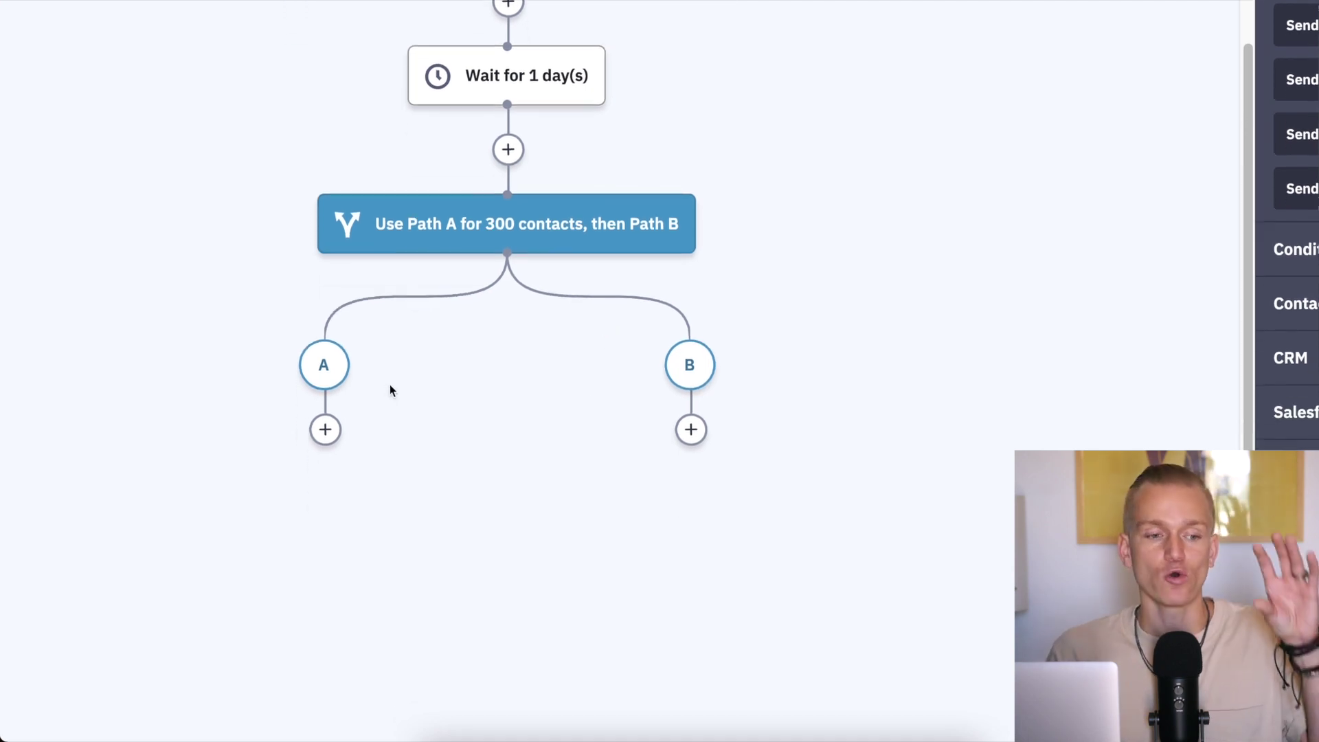
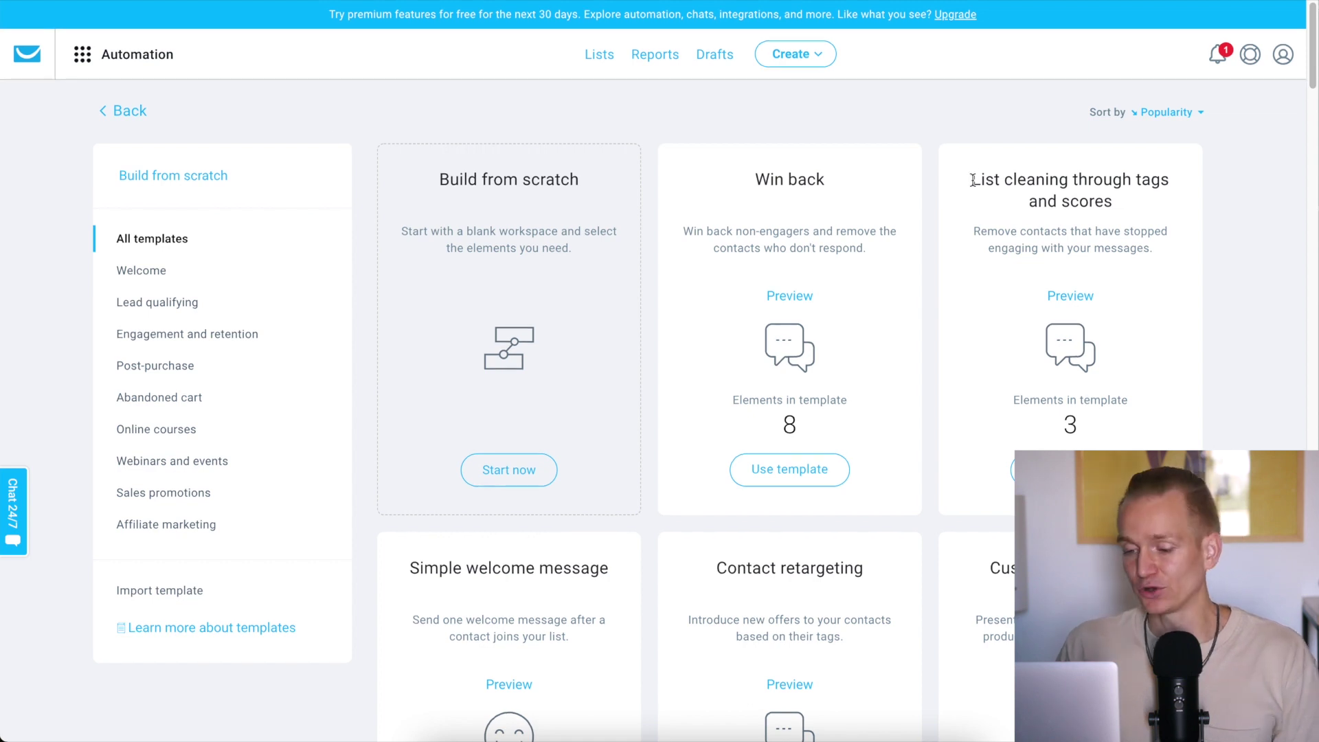
Switch to GetResponse and browse its automation templates, including contact retargeting, course promotion, tagging and sales templates.
scroll(885, 180, "down", 1)
scroll(869, 276, "down", 4)
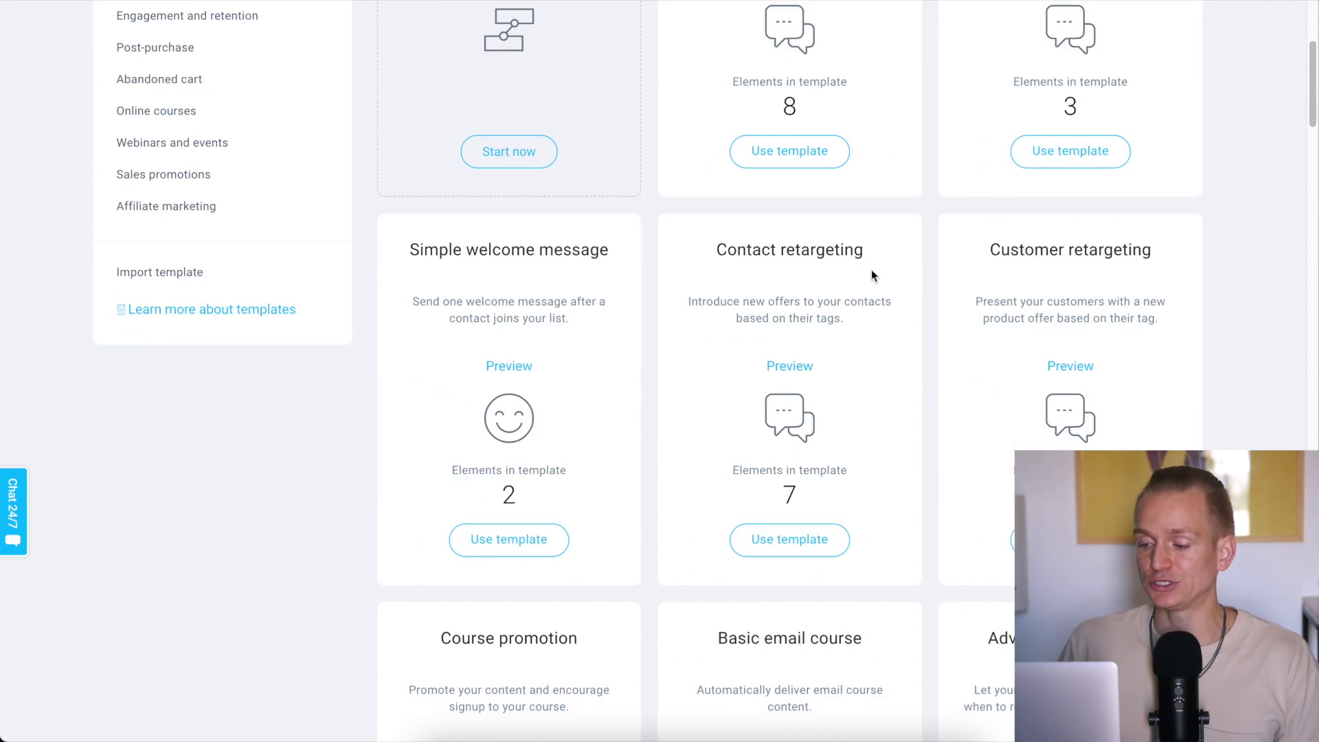
scroll(715, 274, "down", 5)
scroll(750, 256, "down", 12)
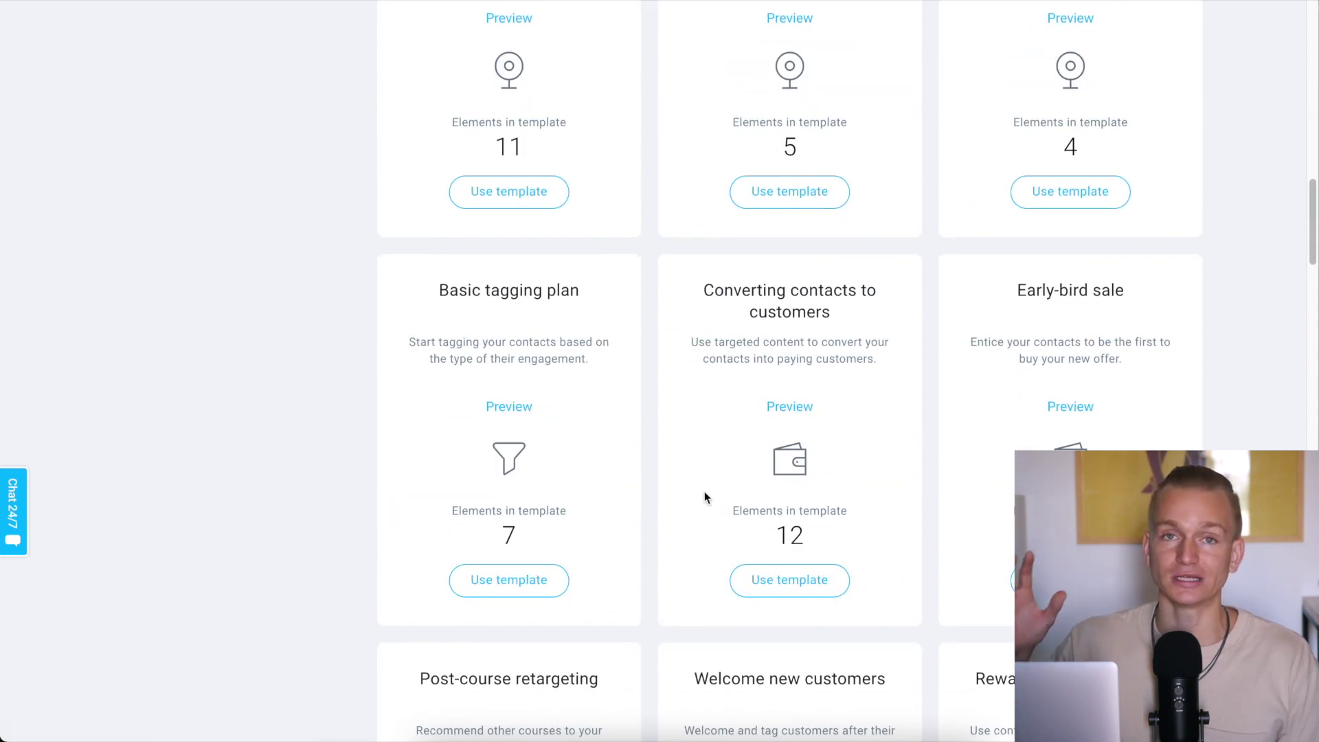
scroll(699, 434, "down", 5)
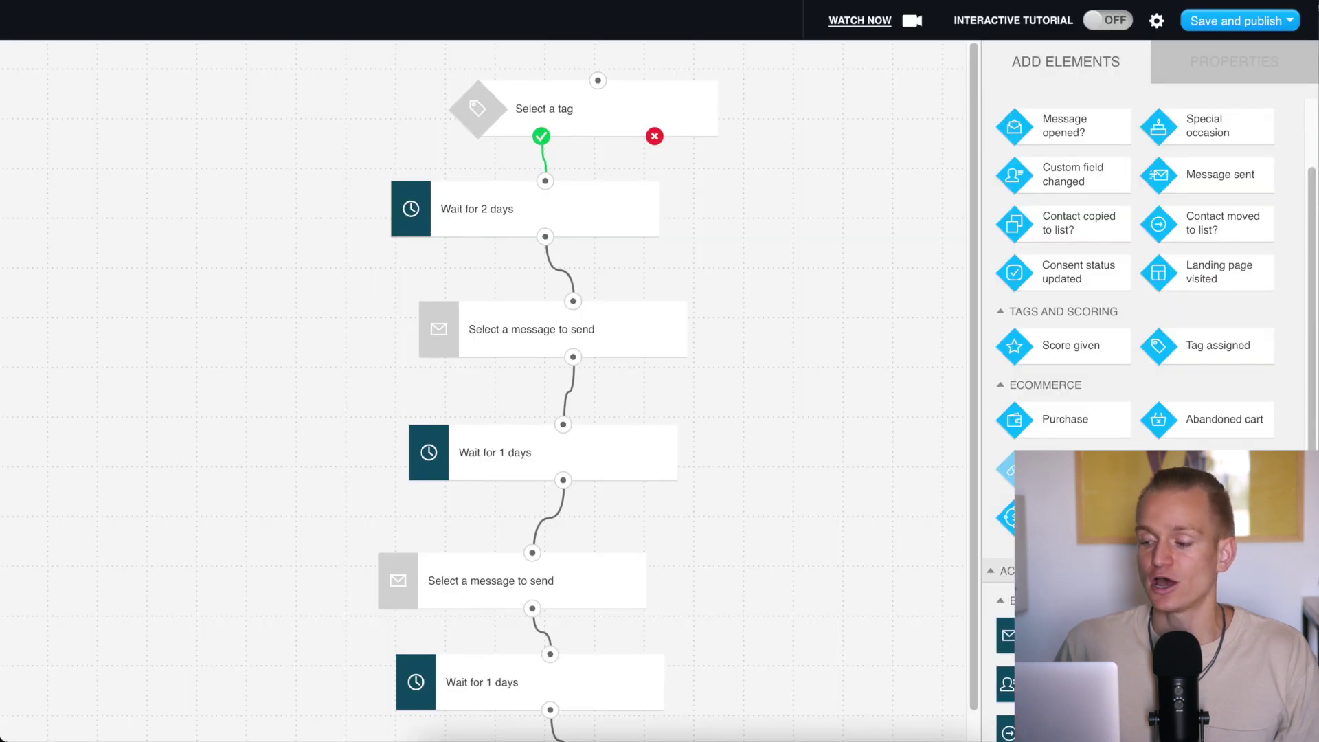
Review the condition and action elements available in the GetResponse workflow editor, including tags and scoring, ecommerce and basic actions.
scroll(1161, 344, "down", 5)
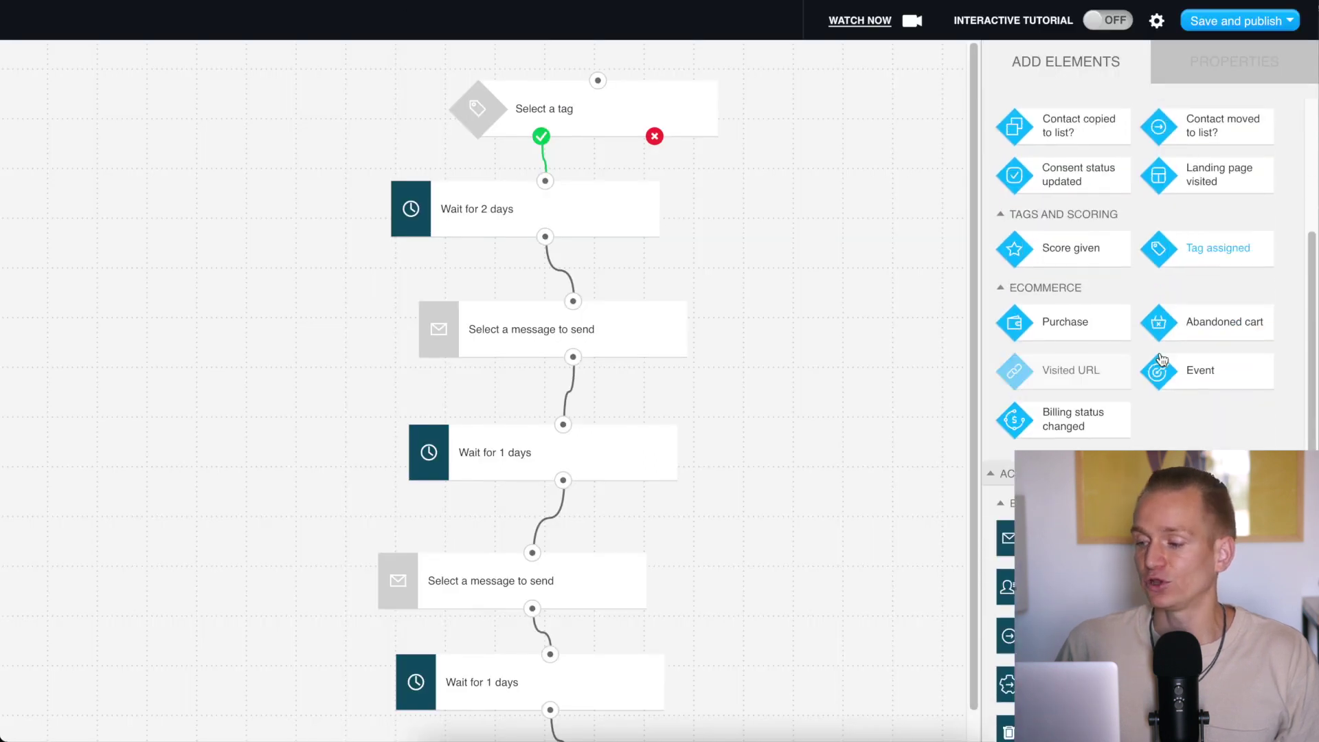
scroll(1167, 328, "down", 3)
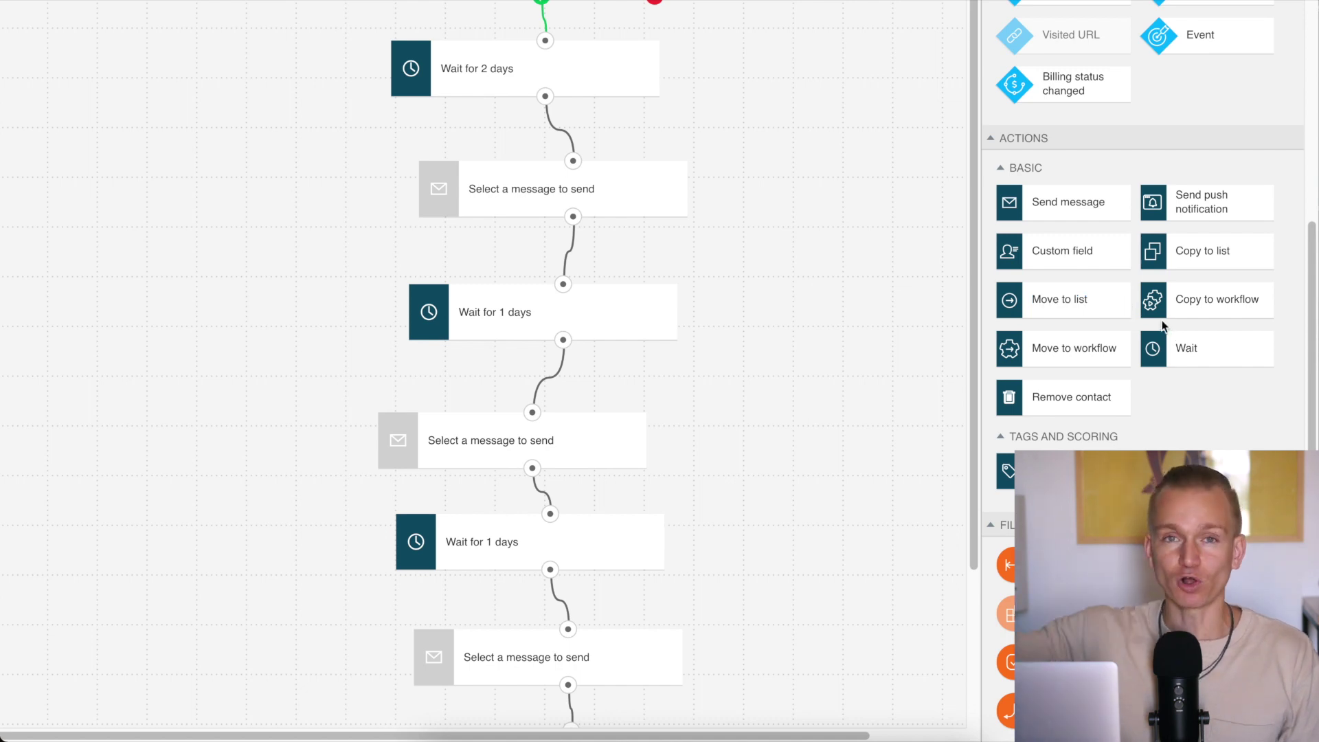
scroll(1134, 316, "up", 5)
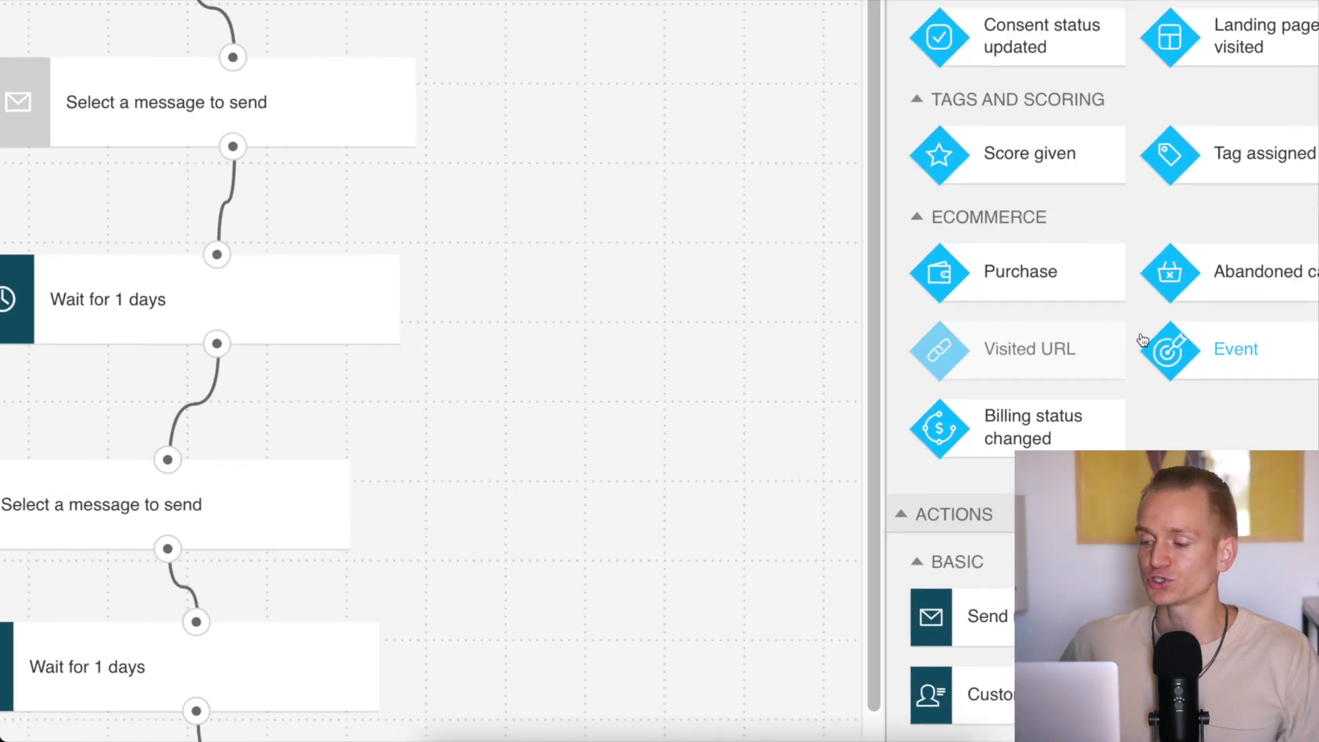
scroll(1143, 340, "up", 3)
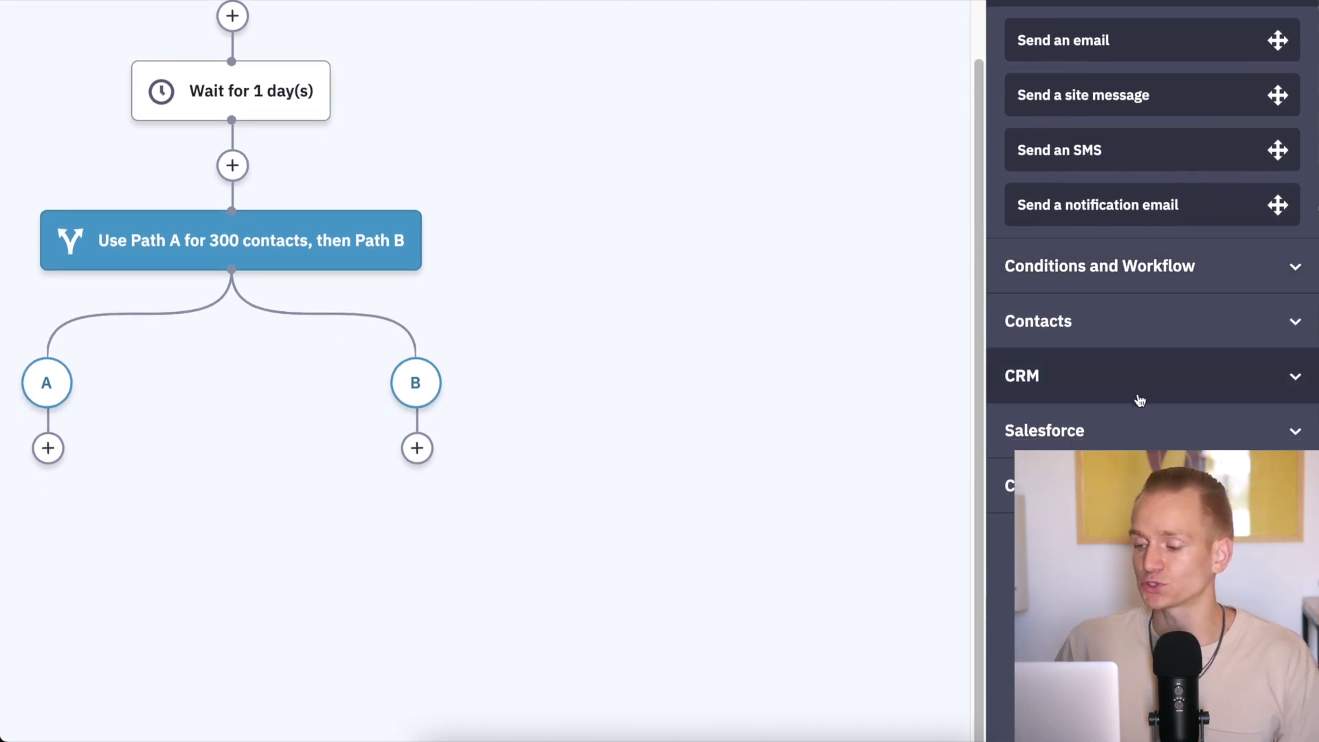
Switch to the ActiveCampaign automation builder and inspect the actions offered under the CRM and CX Apps categories.
left_click(1141, 390)
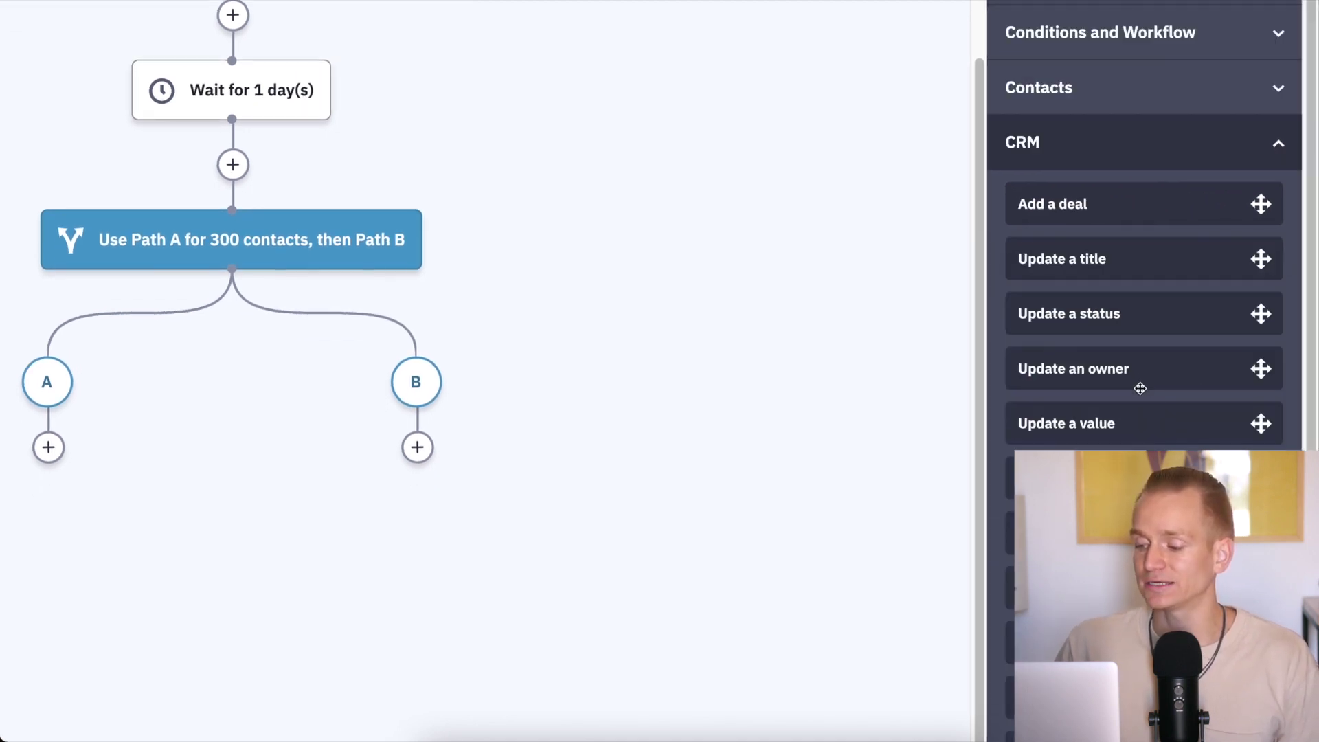
left_click(1093, 150)
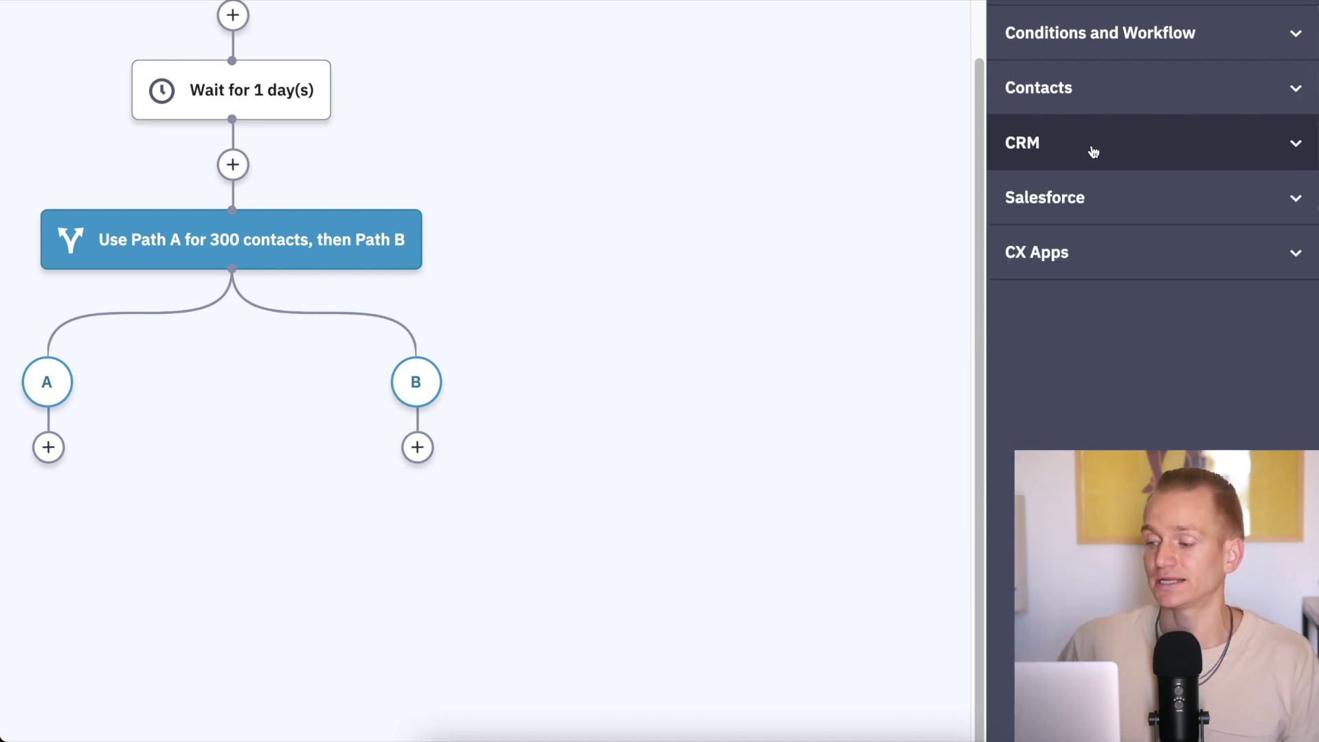
left_click(1072, 258)
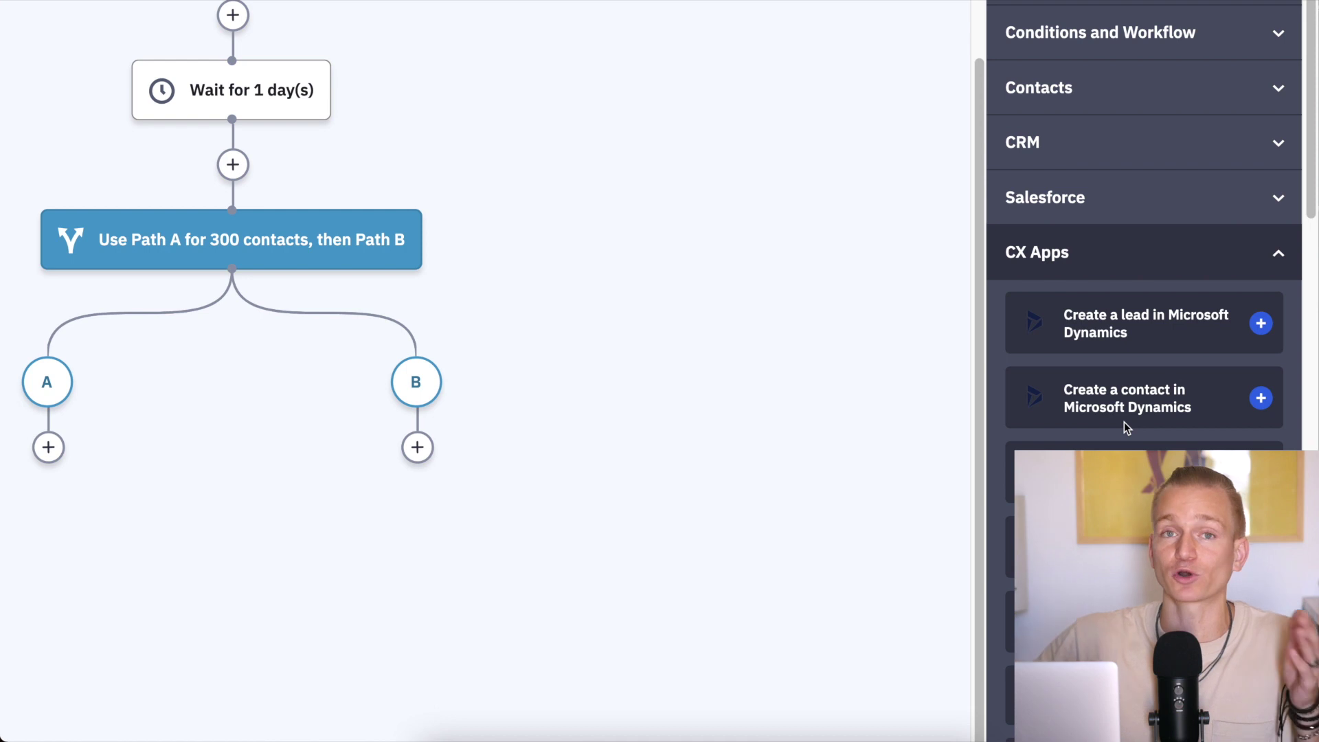
scroll(1124, 422, "down", 1)
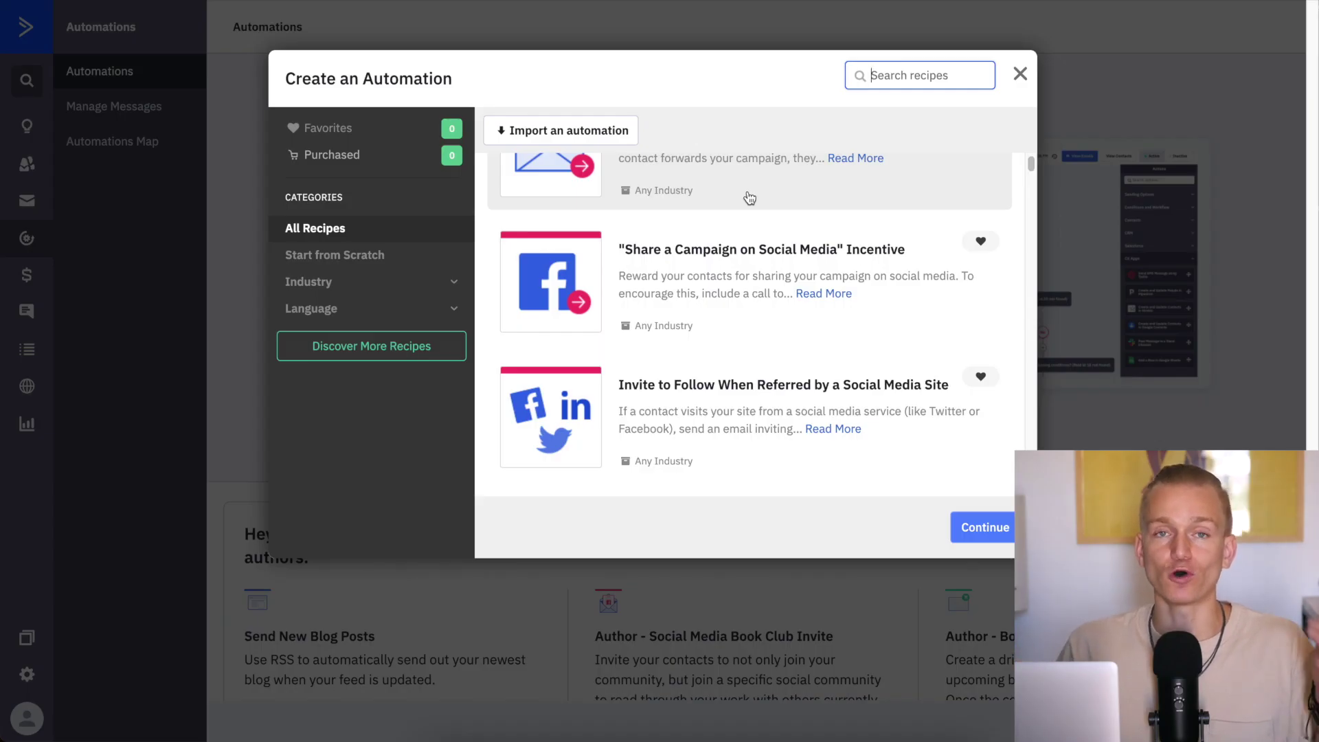
Browse all automation recipes for creating an ActiveCampaign automation, including tagging, abandoned cart, contact scoring, webinar reminder and campaign incentive recipes.
scroll(781, 205, "up", 3)
scroll(781, 205, "down", 5)
scroll(787, 210, "up", 2)
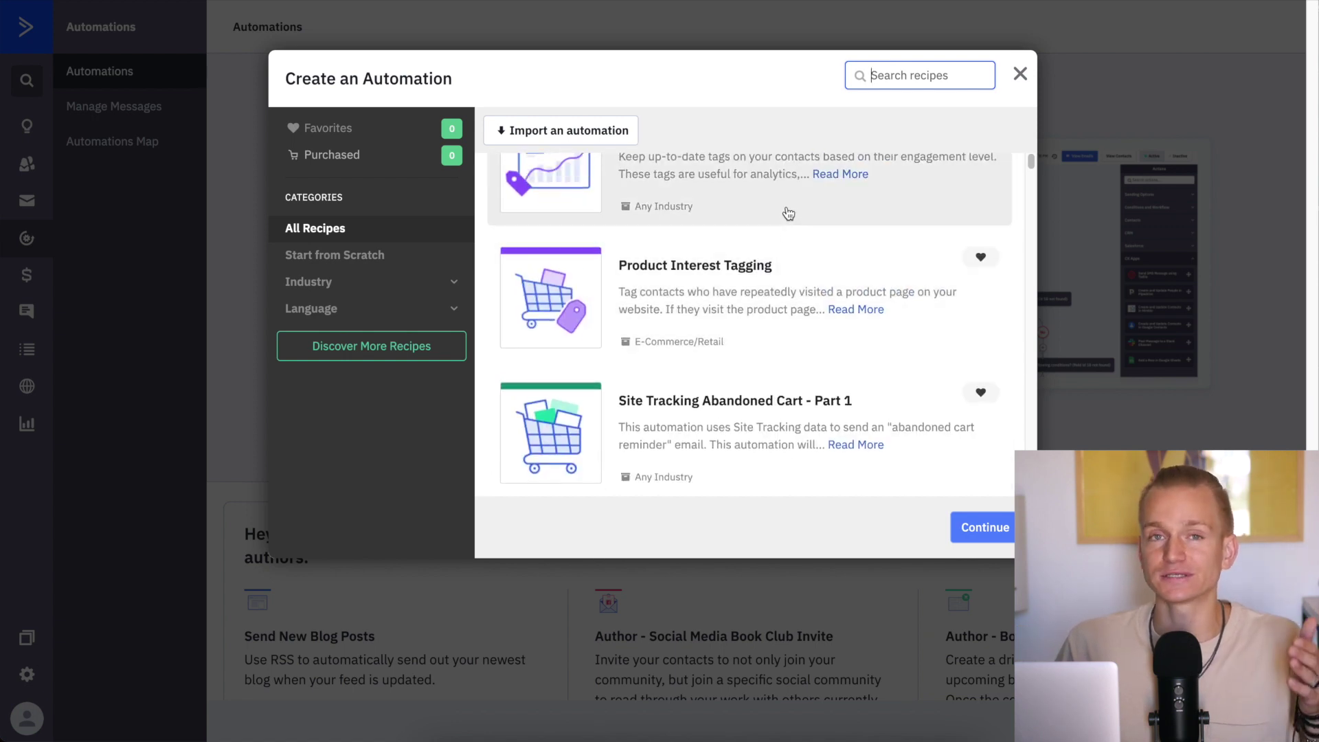
scroll(795, 227, "down", 3)
scroll(795, 227, "down", 15)
scroll(797, 235, "down", 10)
mouse_move(1037, 176)
left_mouse_down()
mouse_move(1037, 310)
mouse_move(1031, 167)
left_mouse_up()
scroll(904, 272, "down", 5)
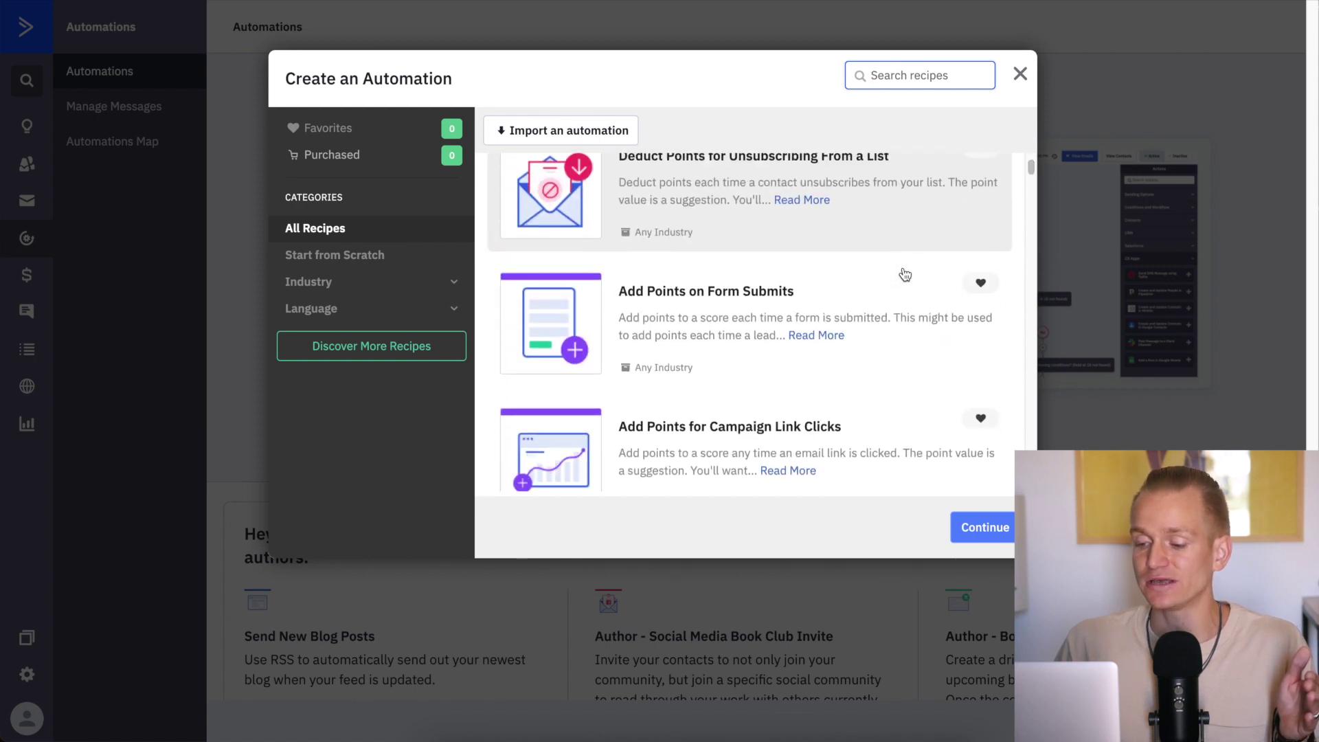
scroll(903, 274, "down", 5)
scroll(908, 276, "up", 2)
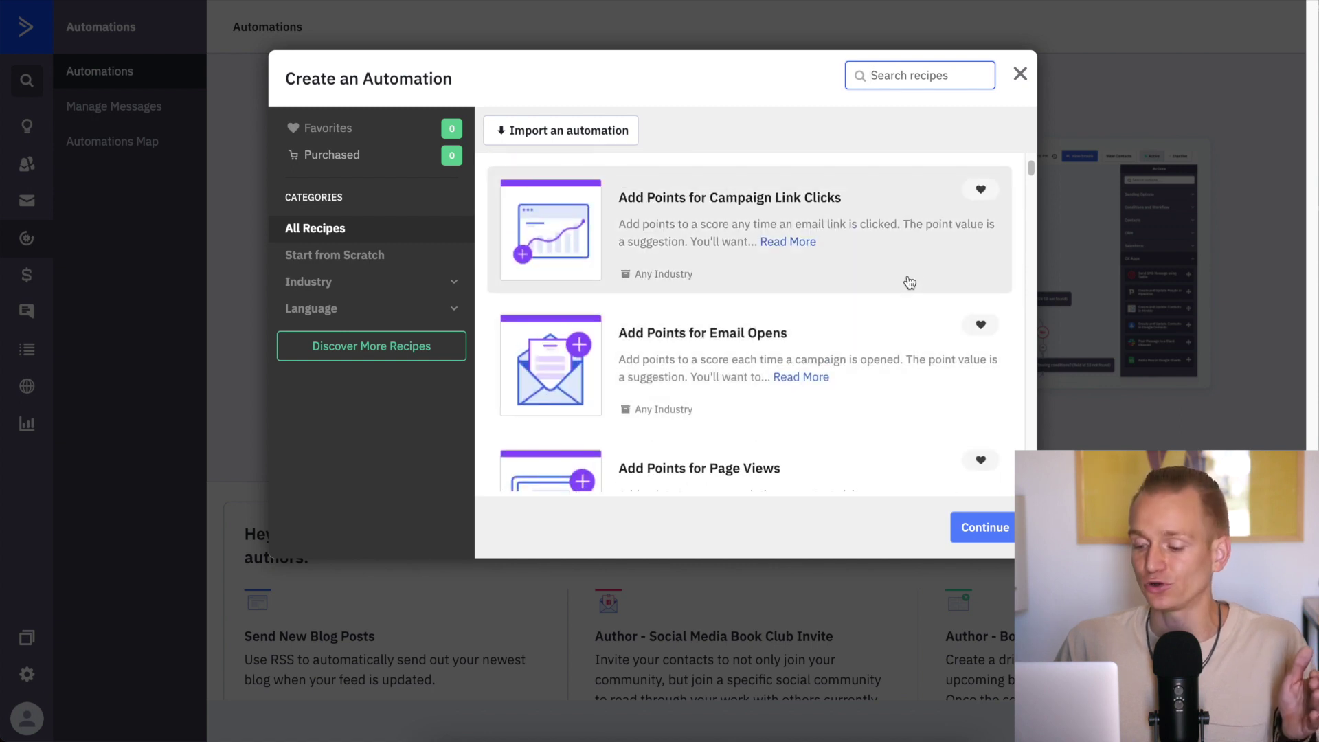
scroll(909, 283, "down", 8)
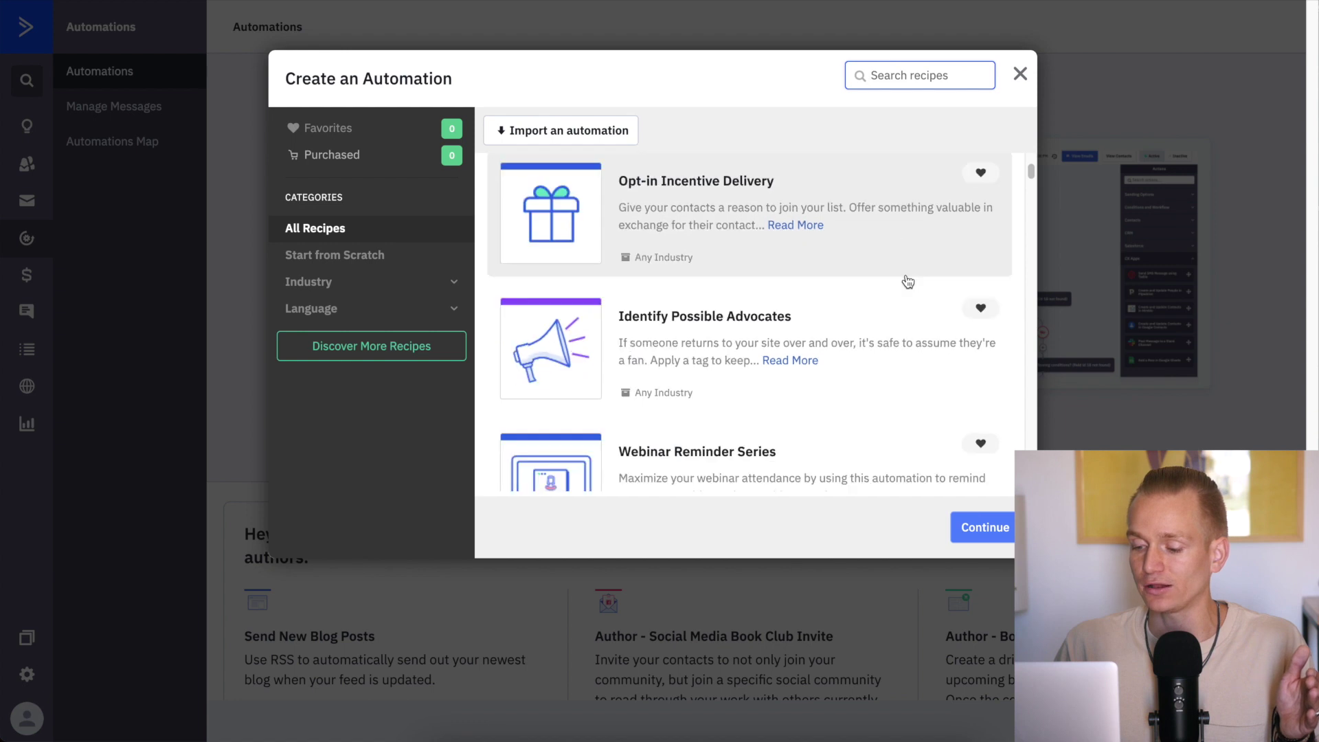
scroll(909, 282, "down", 5)
scroll(910, 282, "up", 8)
scroll(911, 283, "up", 15)
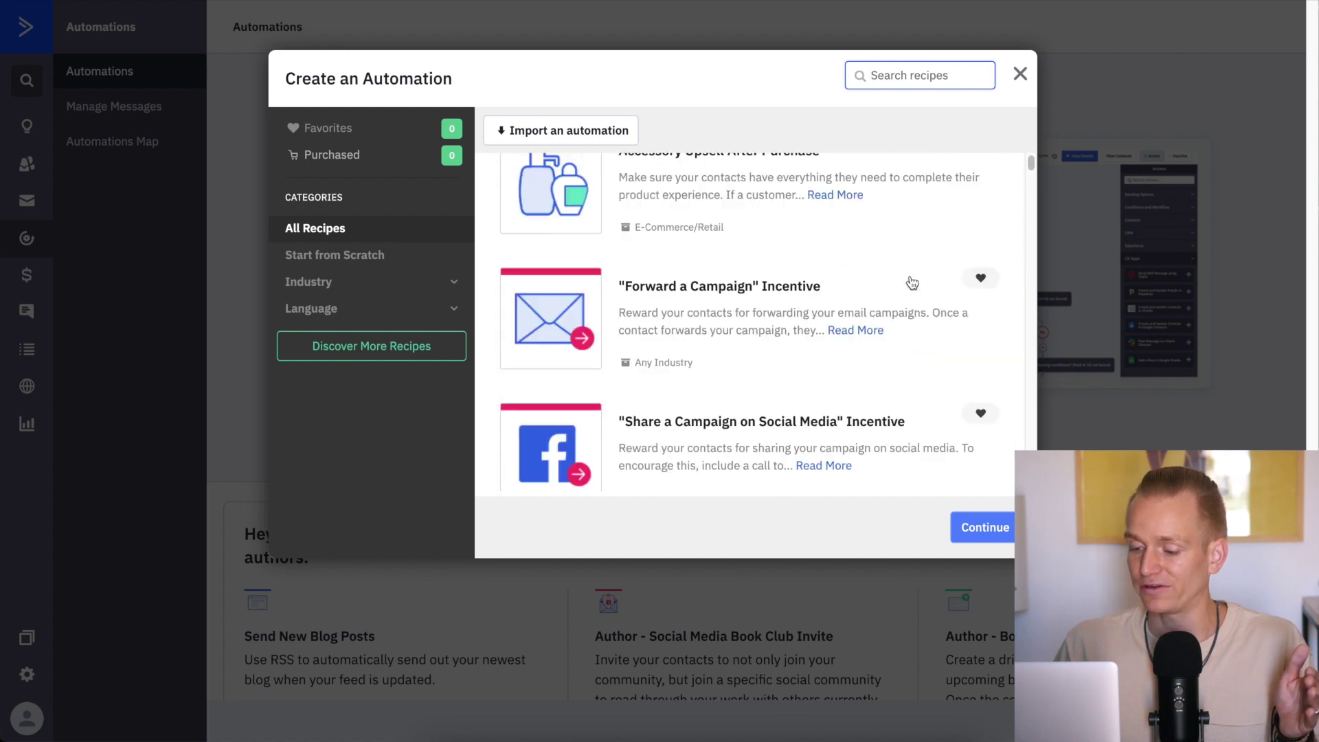
scroll(912, 282, "down", 4)
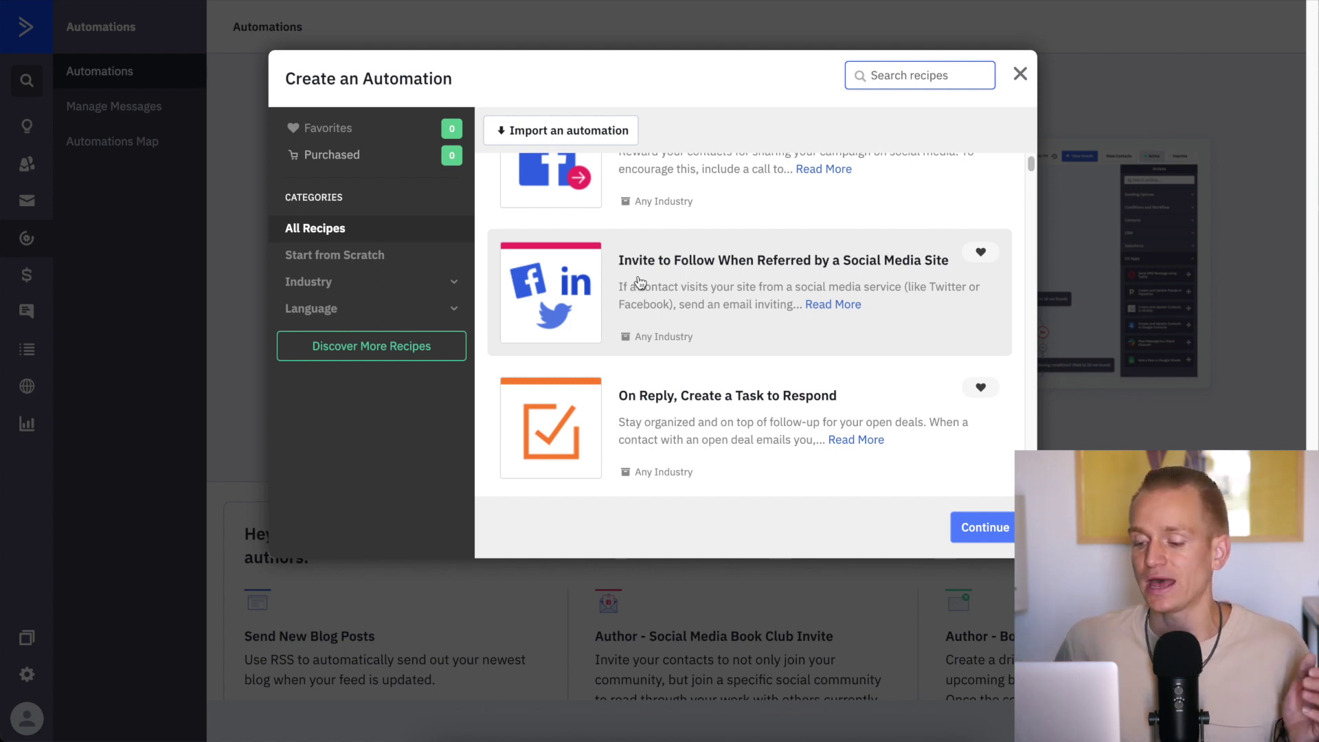
Browse the featured and all-recipes lists in the ActiveCampaign marketplace, and check the example email's reply tracking option.
scroll(639, 282, "down", 15)
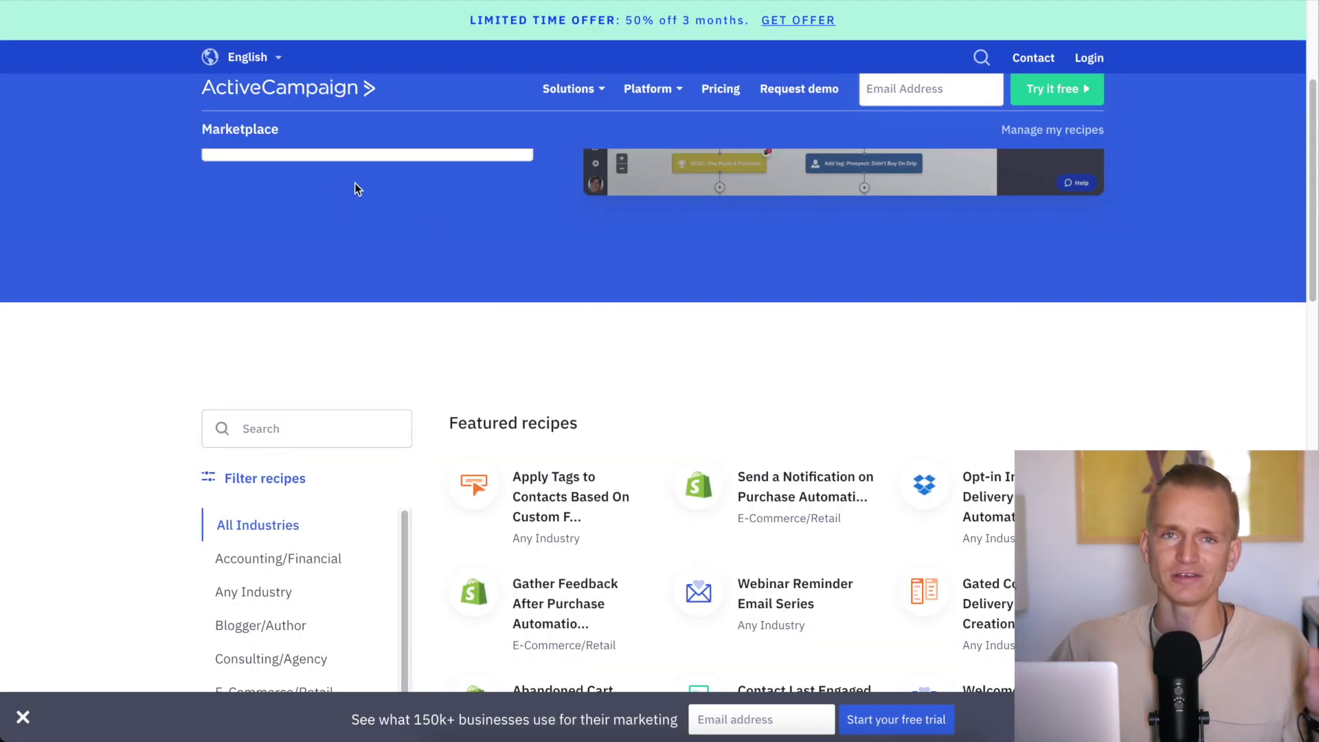
scroll(405, 206, "down", 1)
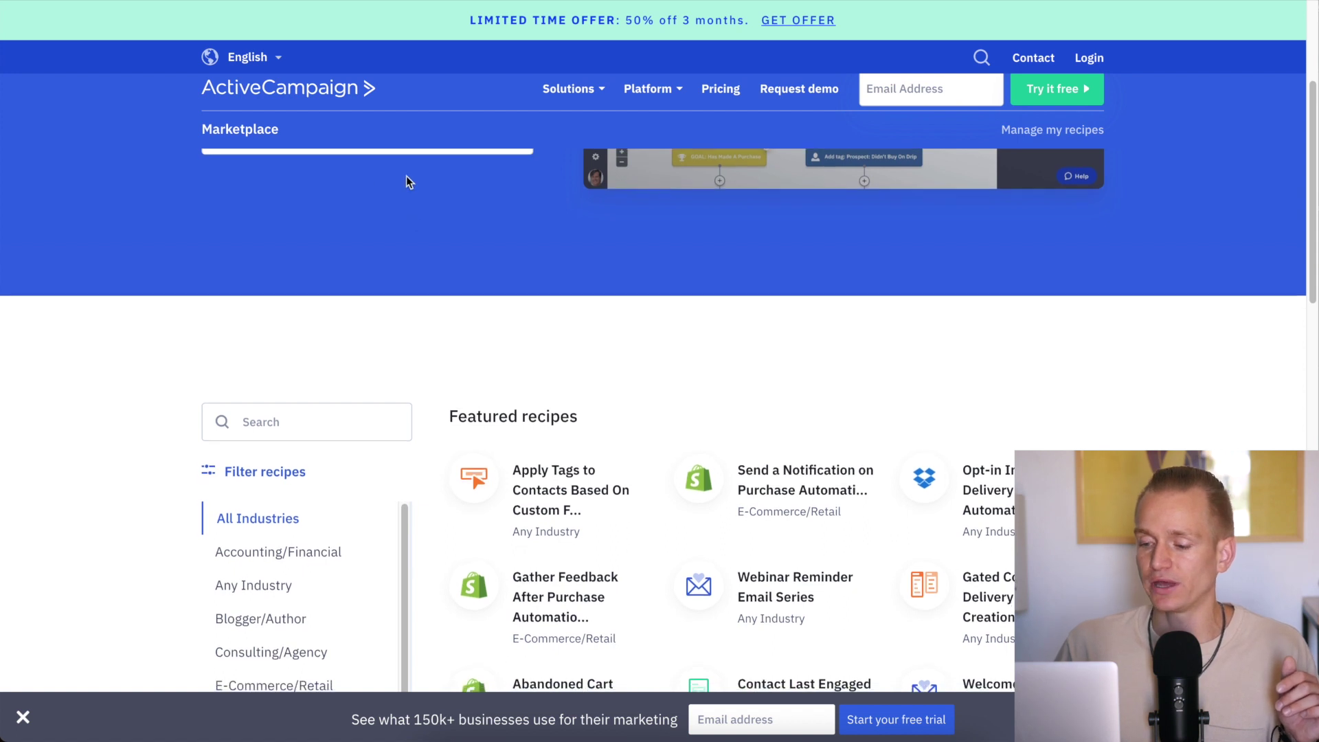
scroll(259, 214, "up", 4)
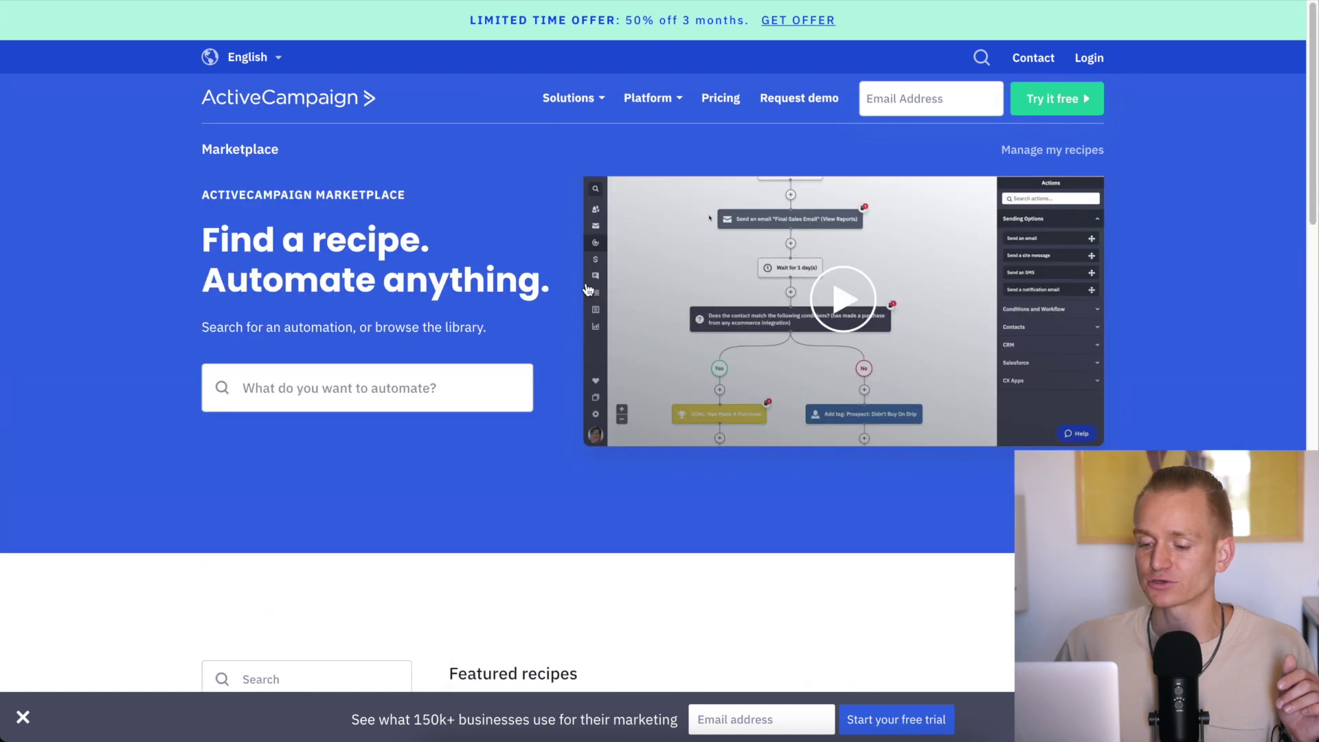
scroll(588, 289, "down", 7)
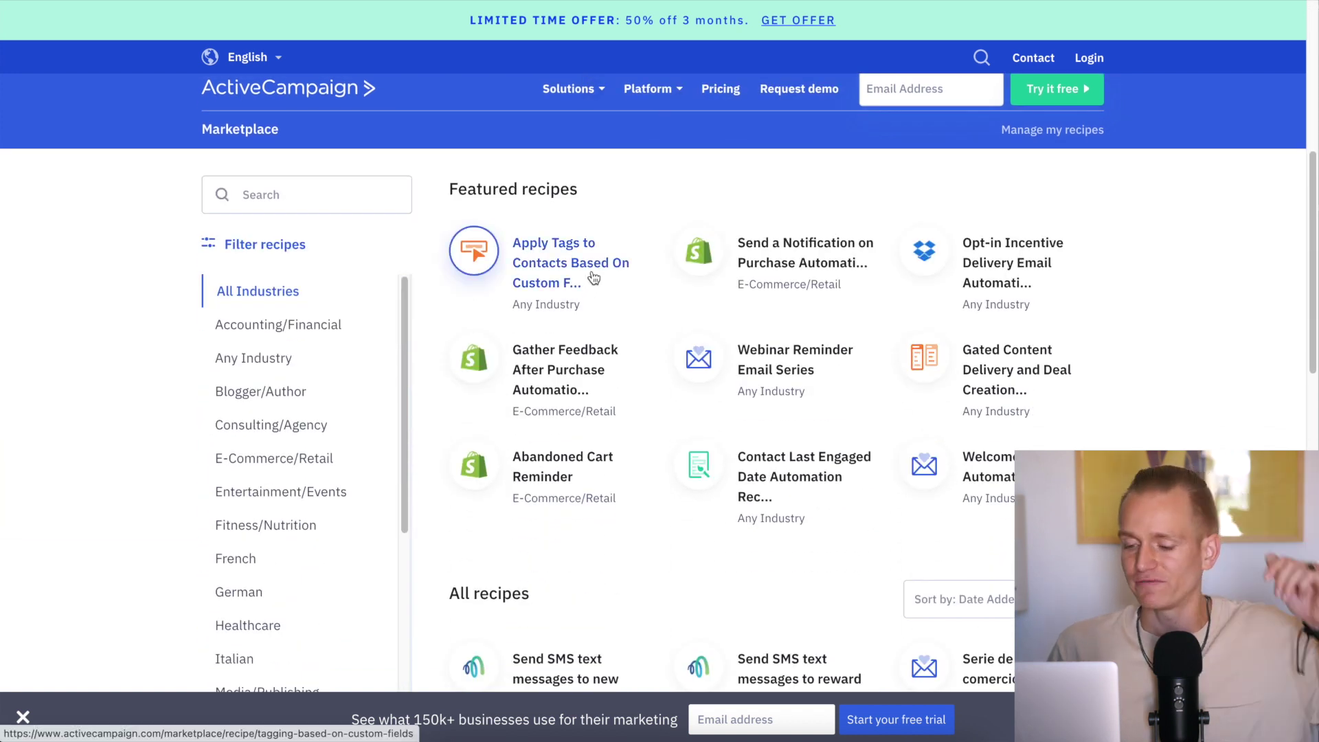
scroll(878, 412, "down", 4)
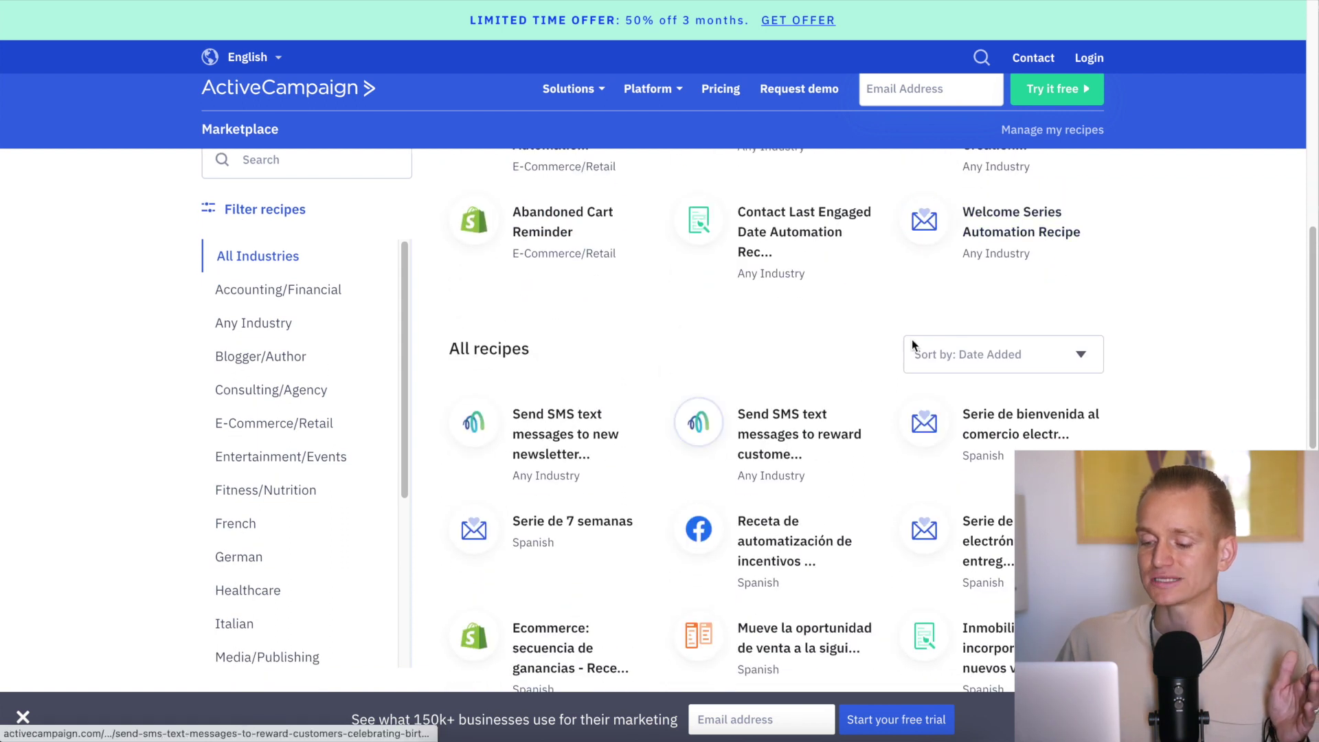
scroll(878, 412, "down", 10)
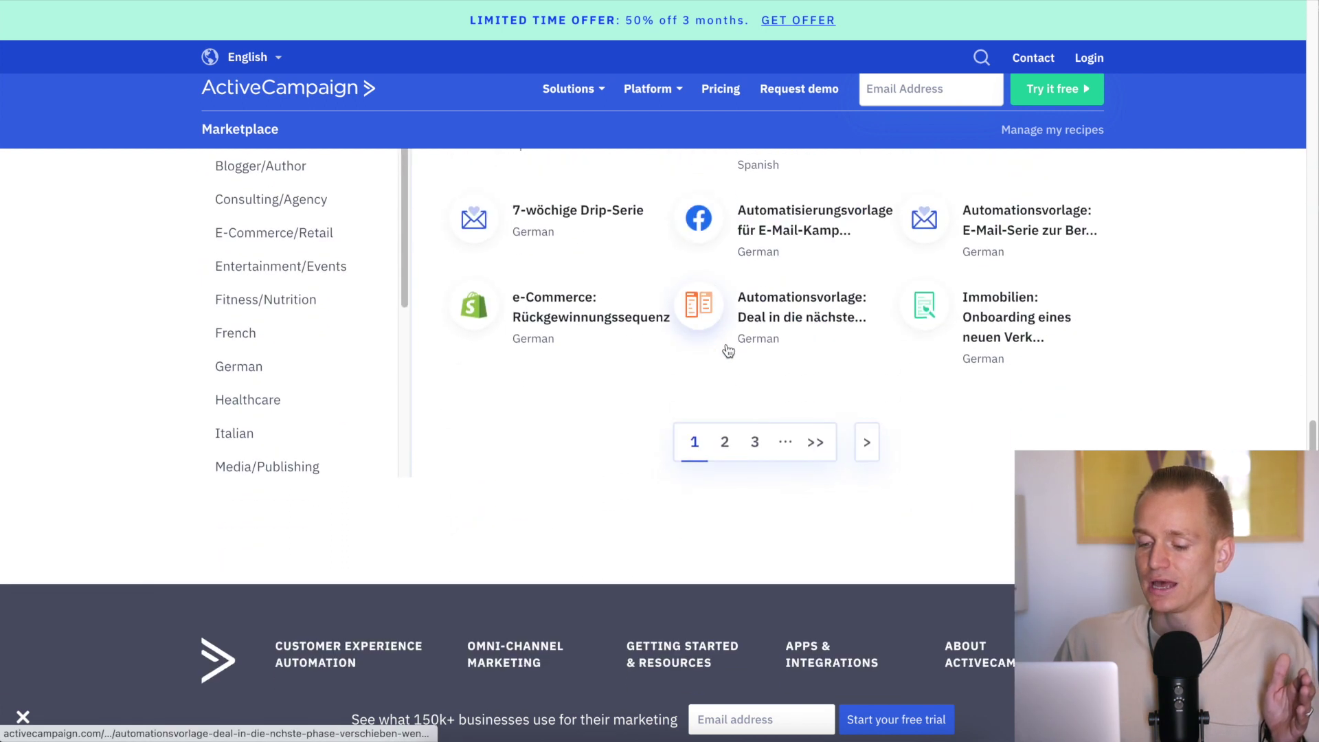
scroll(728, 351, "up", 20)
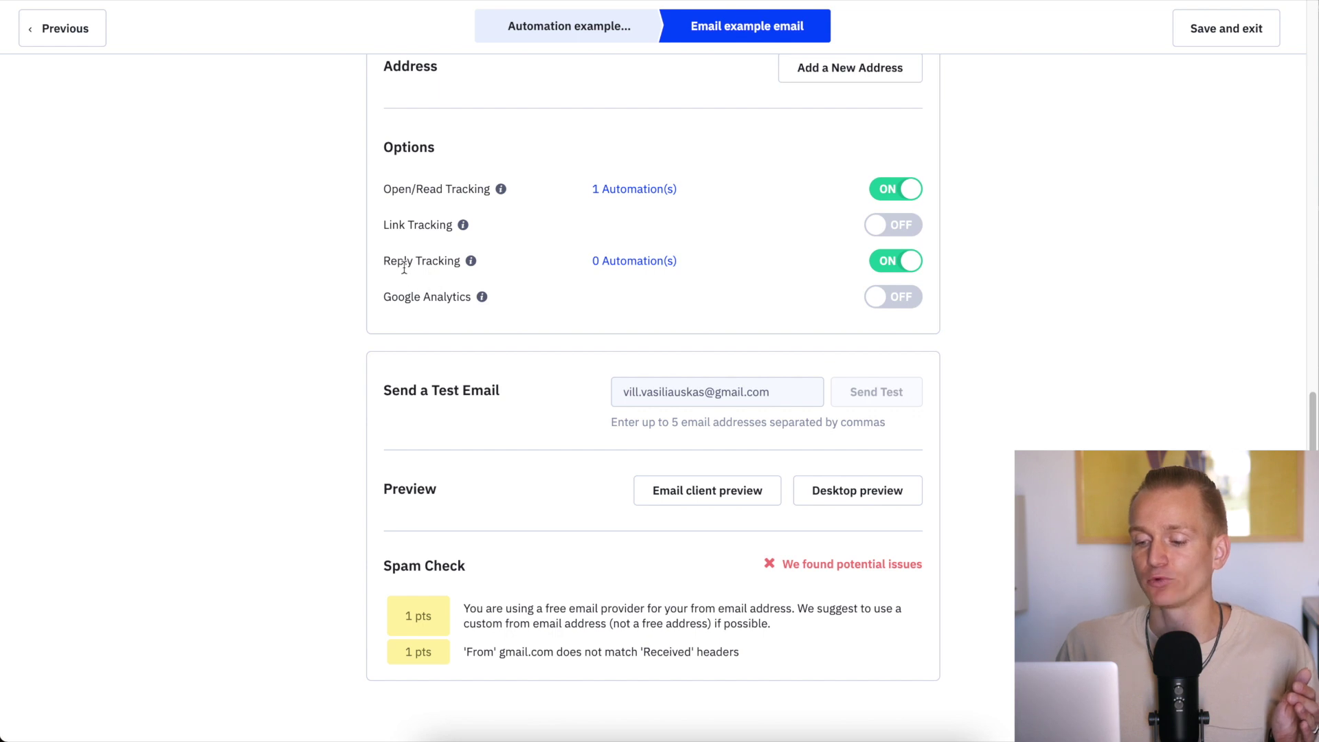
mouse_move(470, 261)
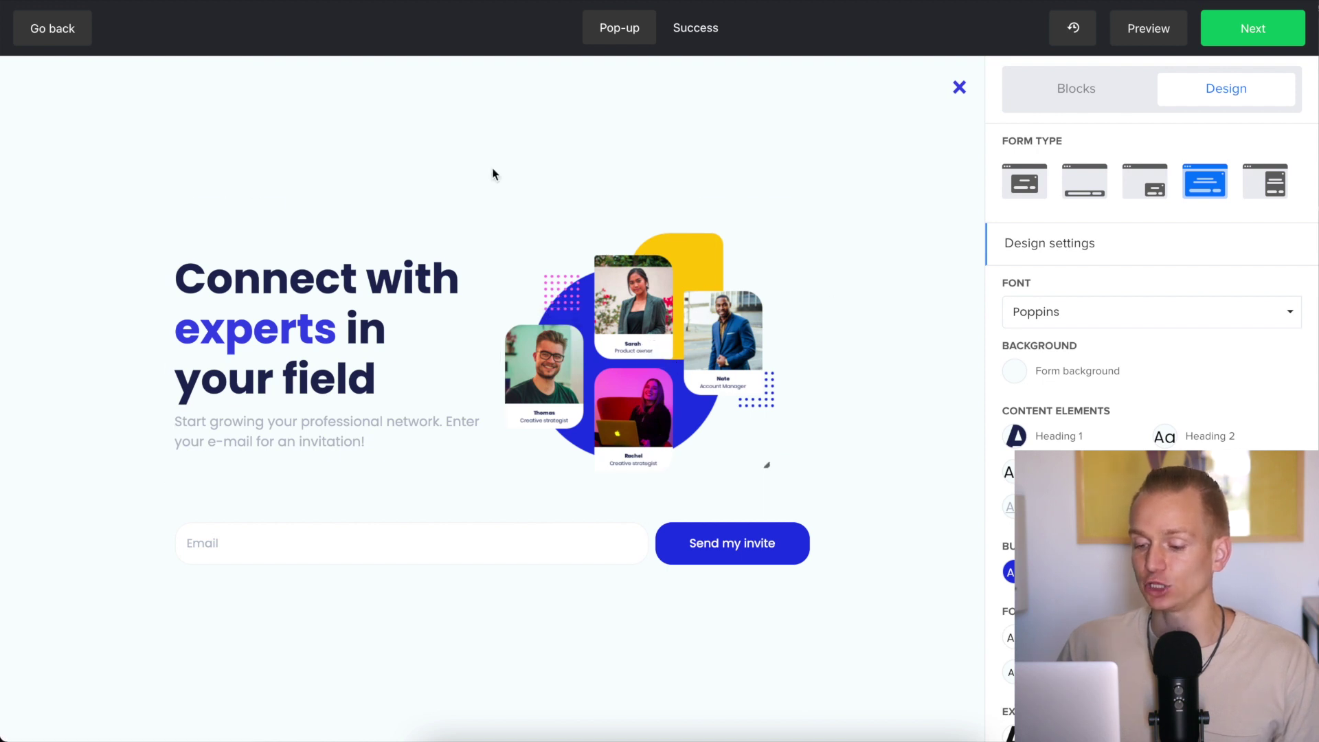
Switch to the MailerLite pop-up form editor, review its design settings and try to reposition the team portrait image.
scroll(1143, 337, "down", 2)
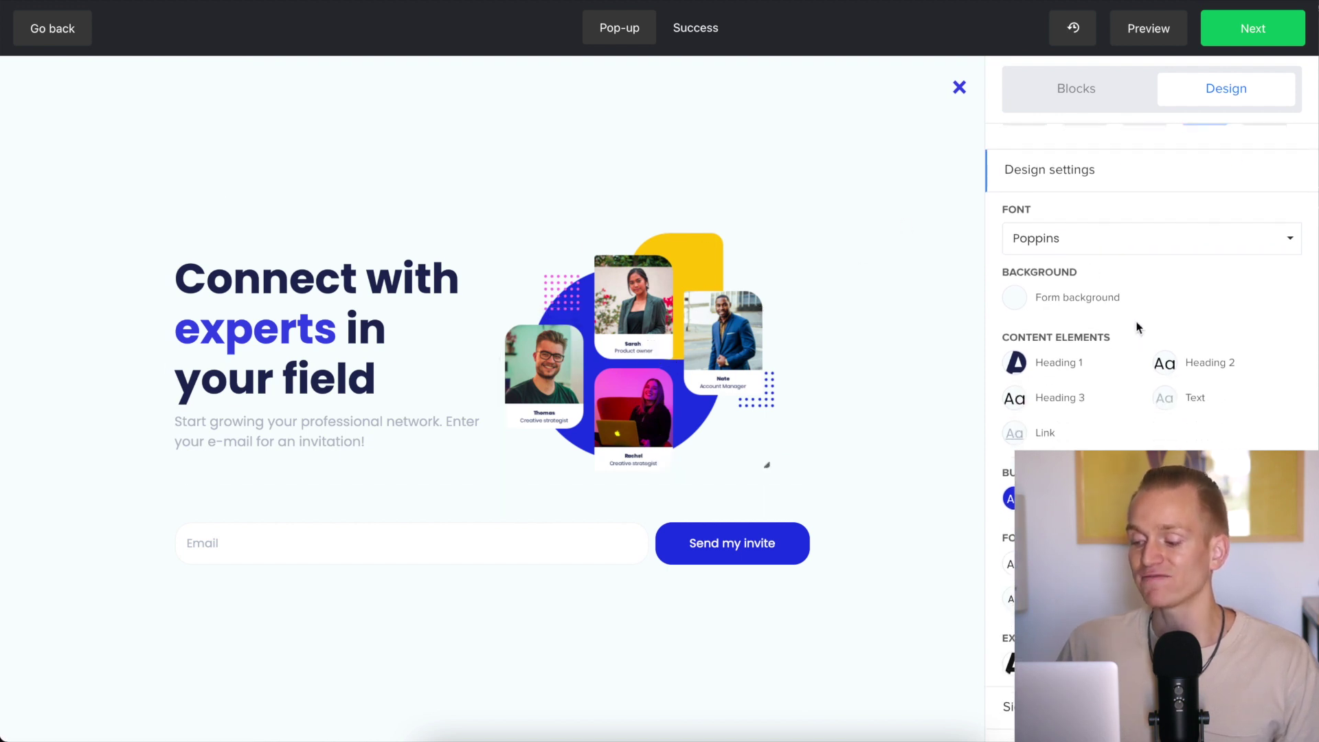
scroll(1099, 302, "up", 2)
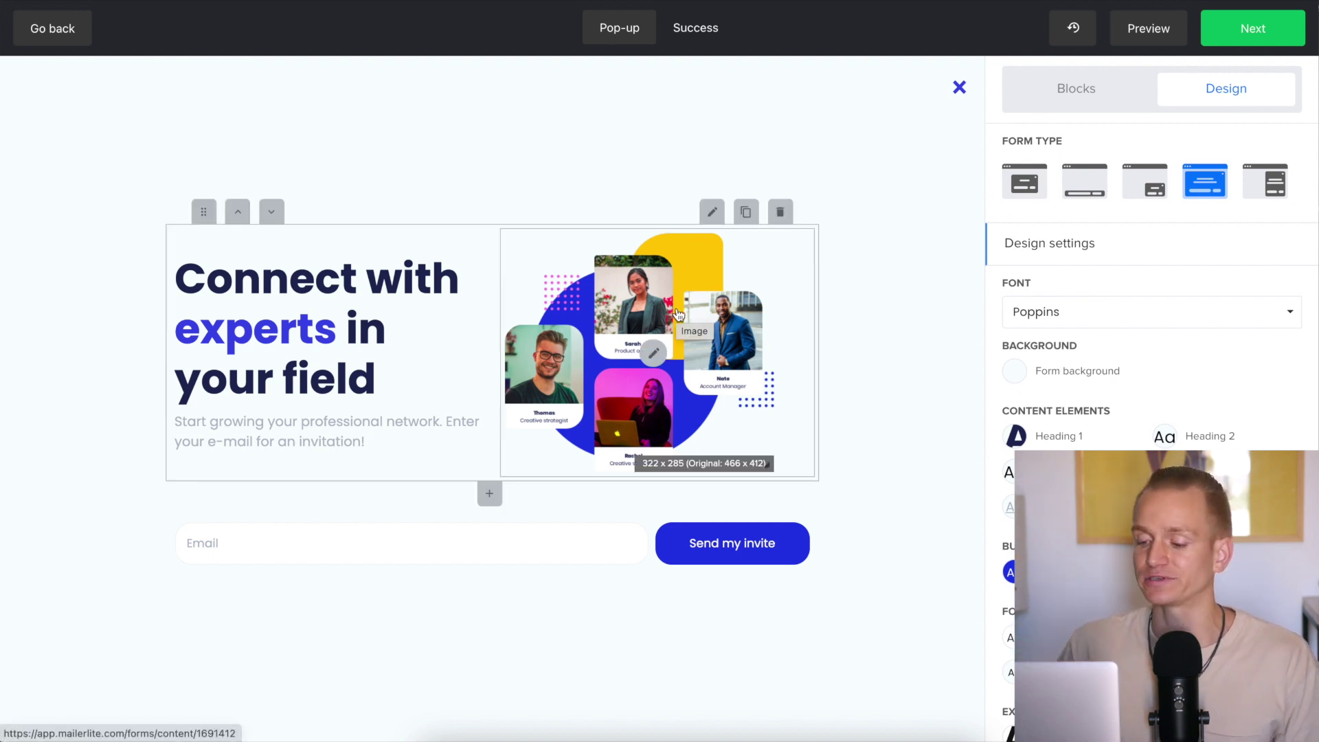
left_click(619, 298)
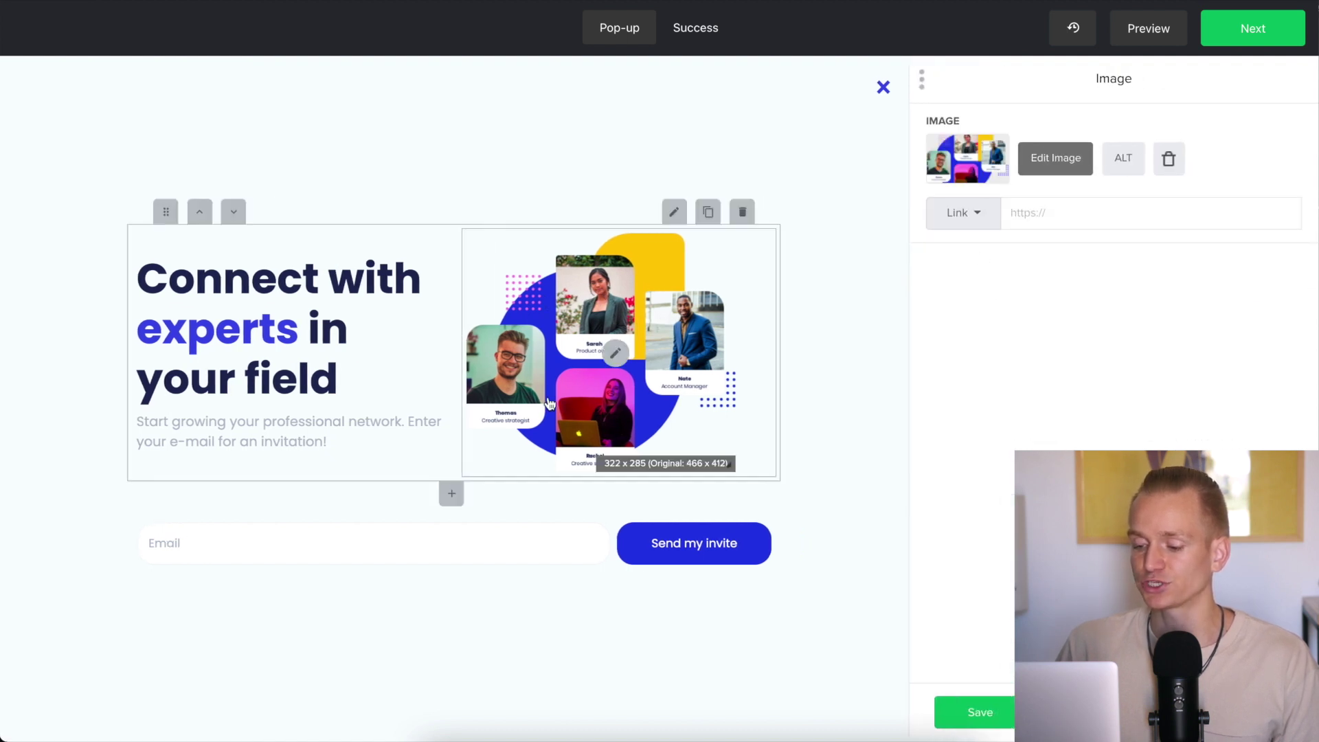
left_click_drag(571, 402, 400, 325)
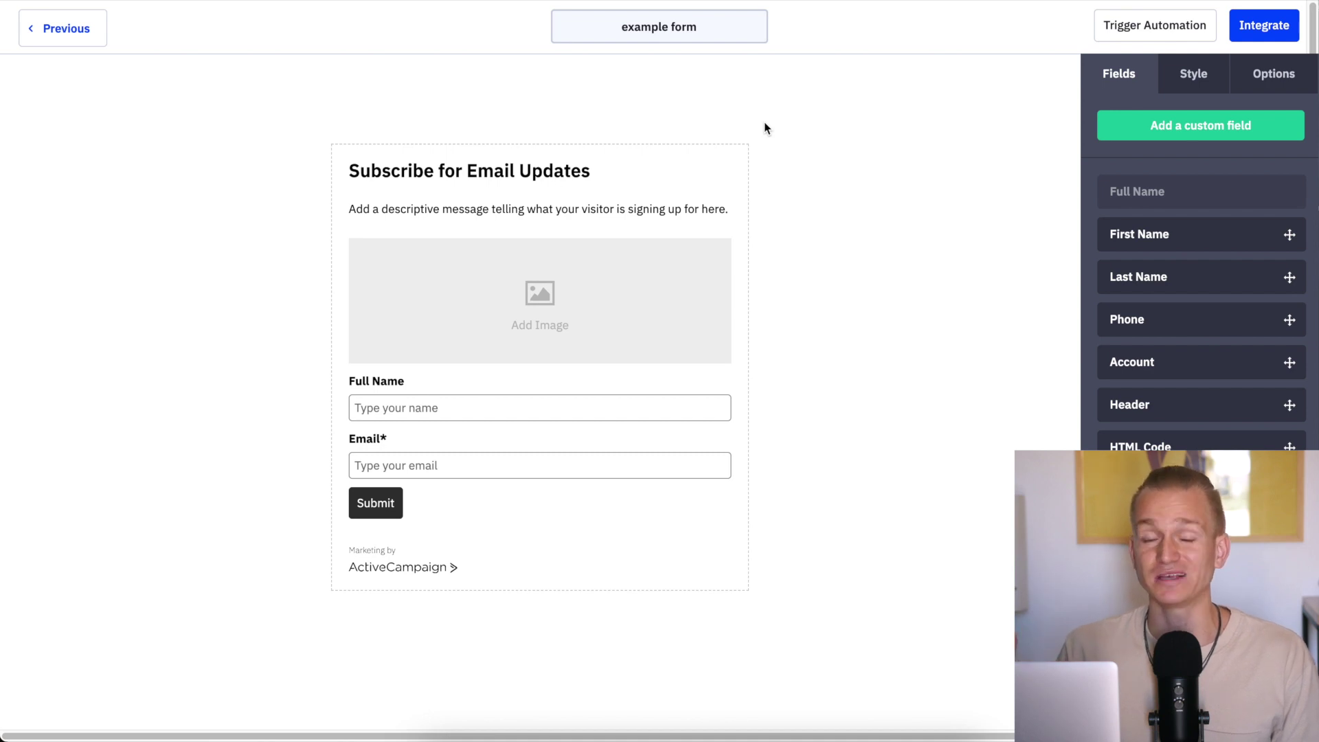
mouse_move(481, 206)
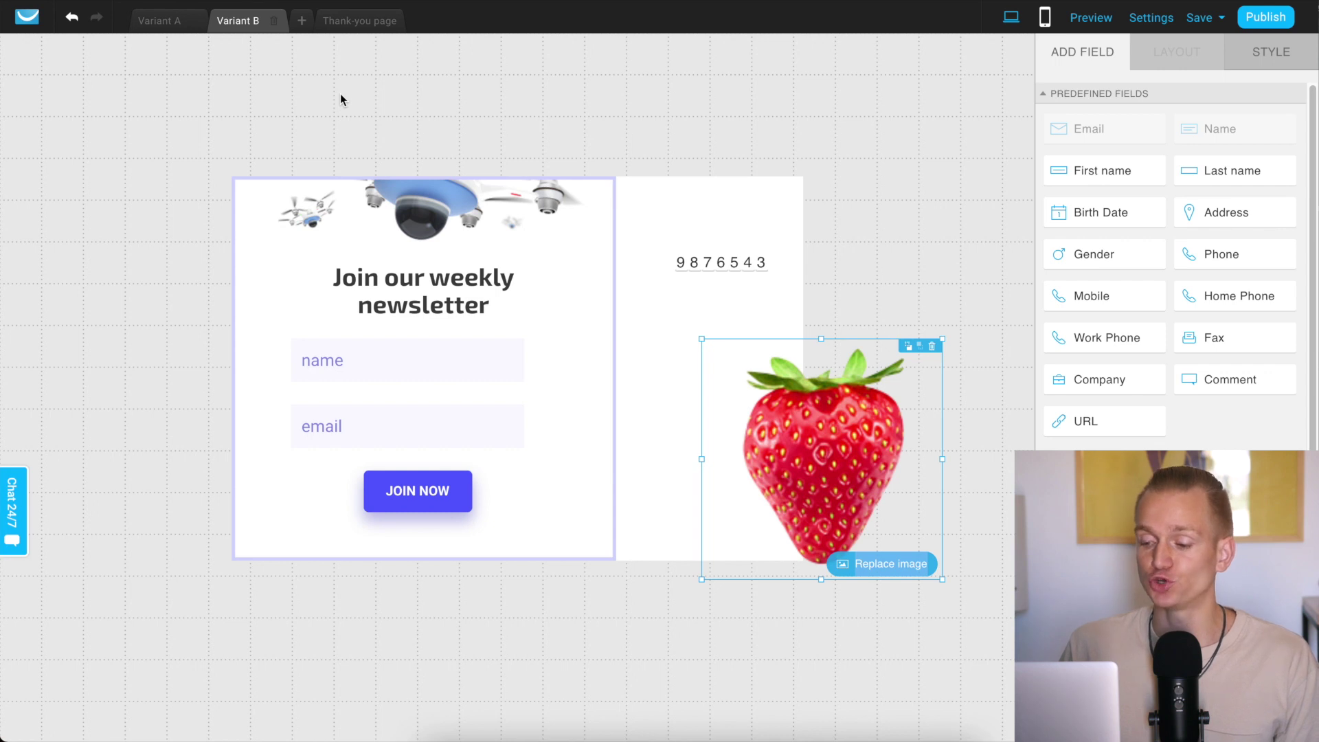
Switch to the GetResponse form editor, move Variant B's strawberry image over the form's lower-right corner and widen the white form area.
left_click(712, 206)
left_click_drag(867, 460, 889, 578)
left_click(780, 356)
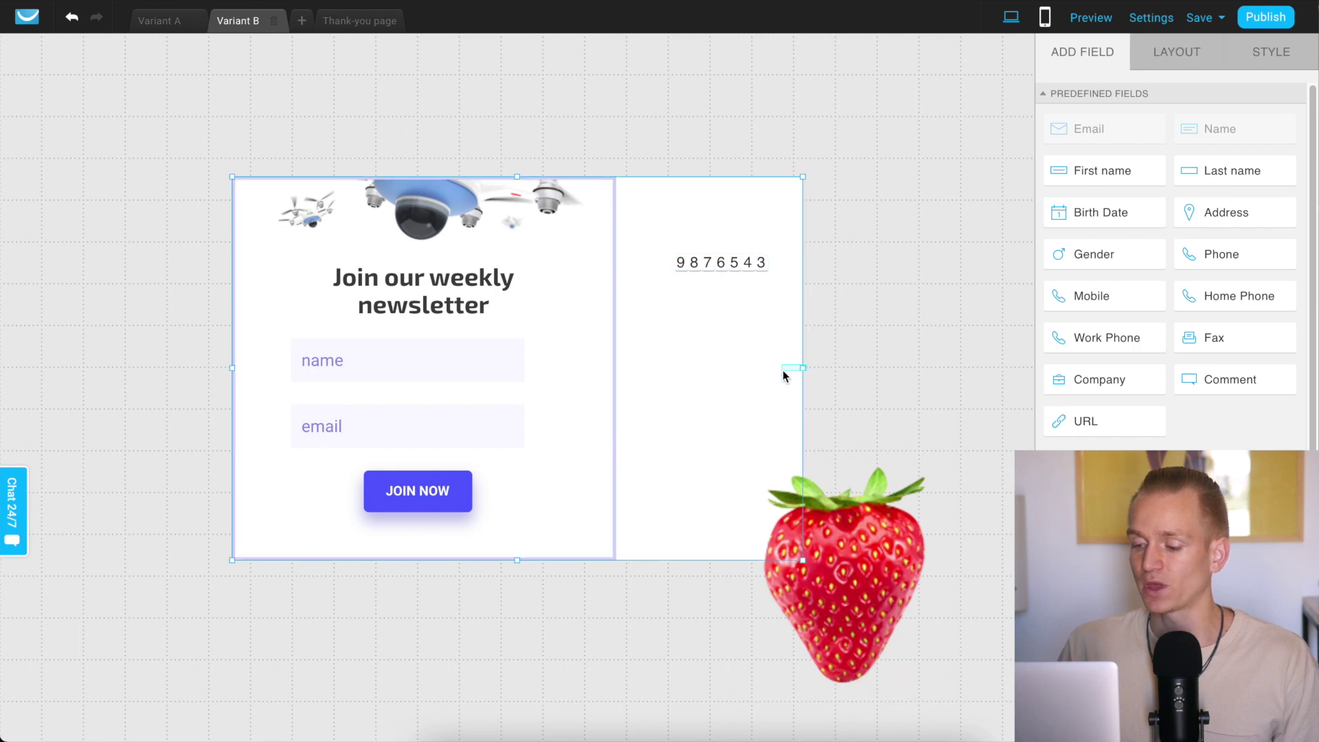
left_click(799, 369)
left_click(790, 363)
left_click_drag(816, 369, 843, 381)
Shrink the strawberry image in Variant B and place it across the form's right edge, beside the row of digits.
left_click(801, 599)
left_click_drag(822, 607, 781, 214)
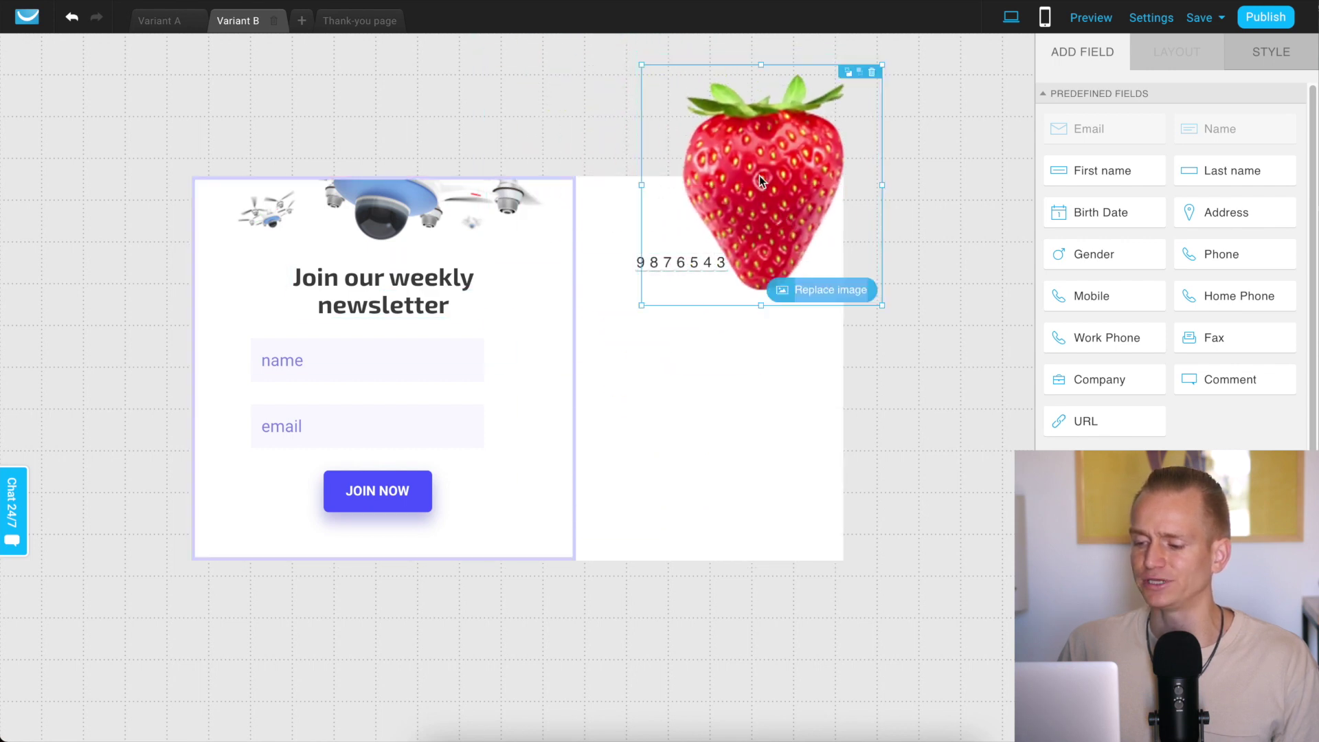
left_click_drag(643, 306, 720, 263)
left_click_drag(793, 134, 696, 175)
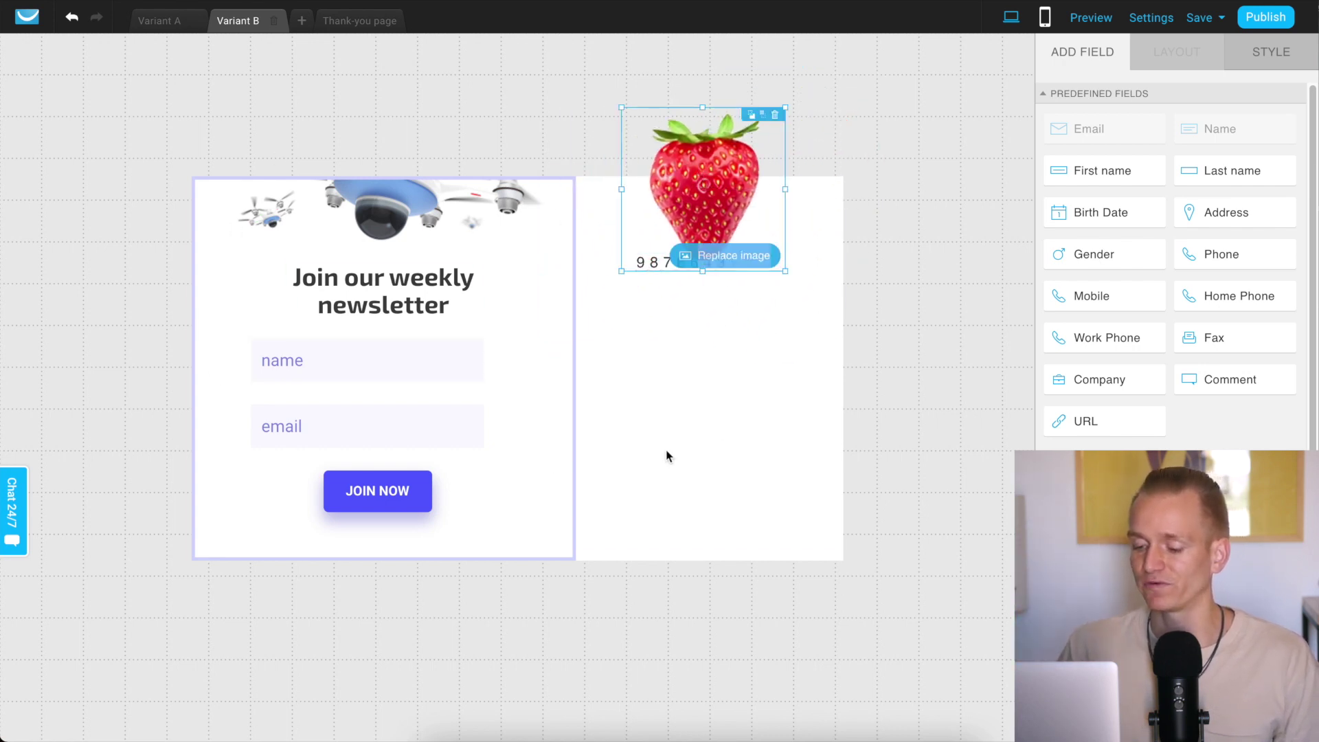
scroll(1076, 423, "down", 1)
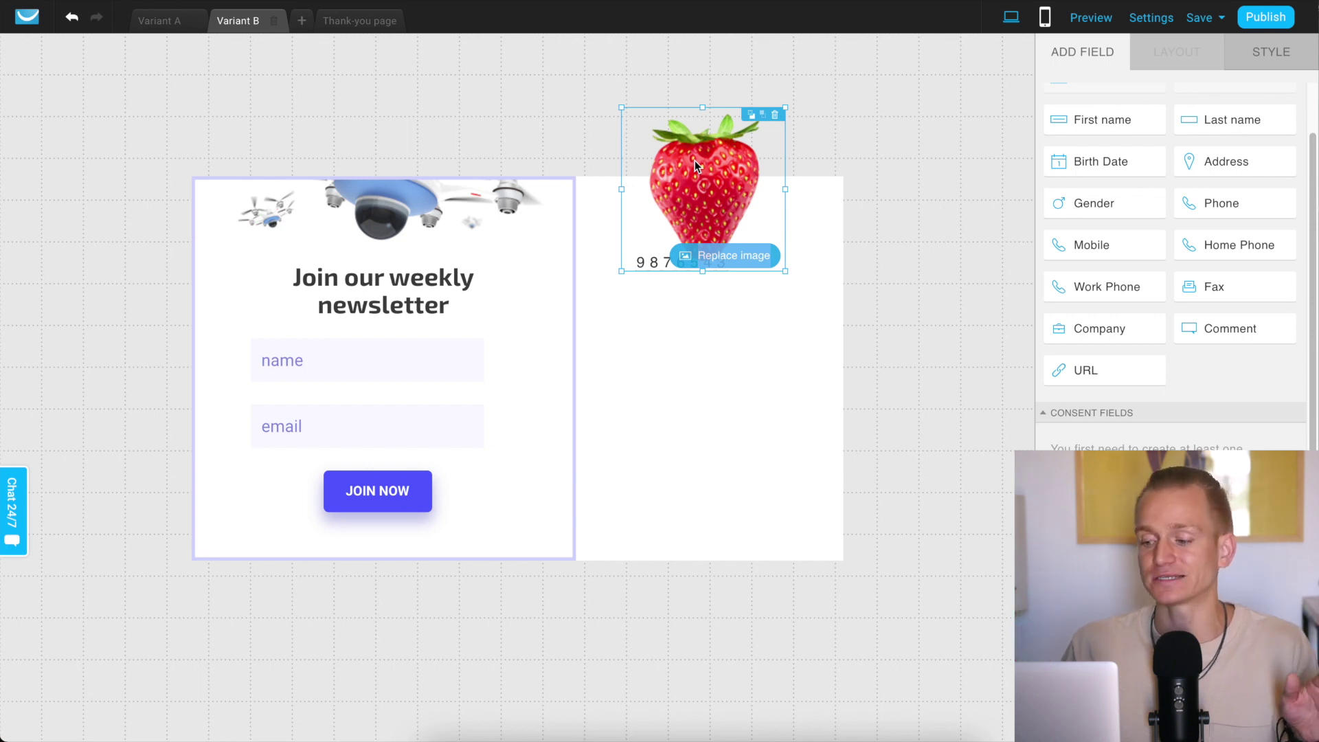
left_click_drag(704, 187, 834, 250)
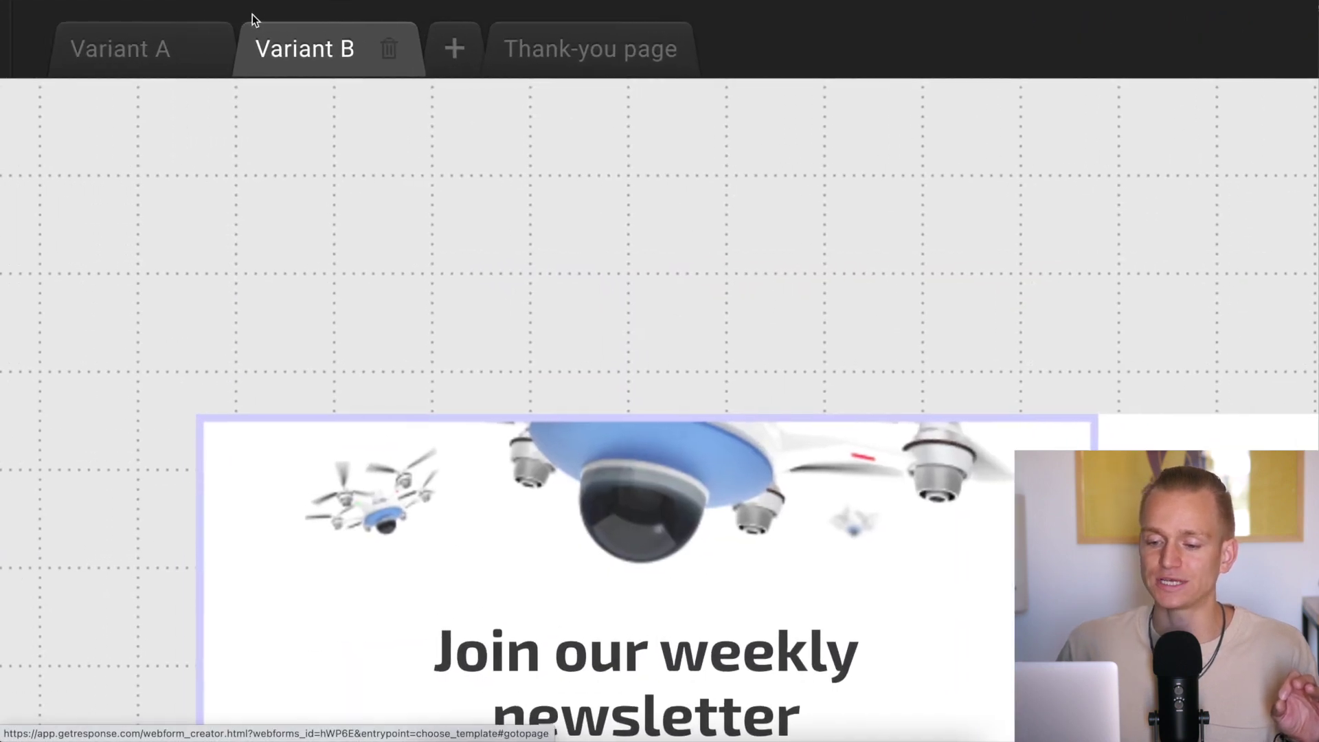
Compare the Variant A and Variant B versions of the newsletter signup form.
left_click(89, 60)
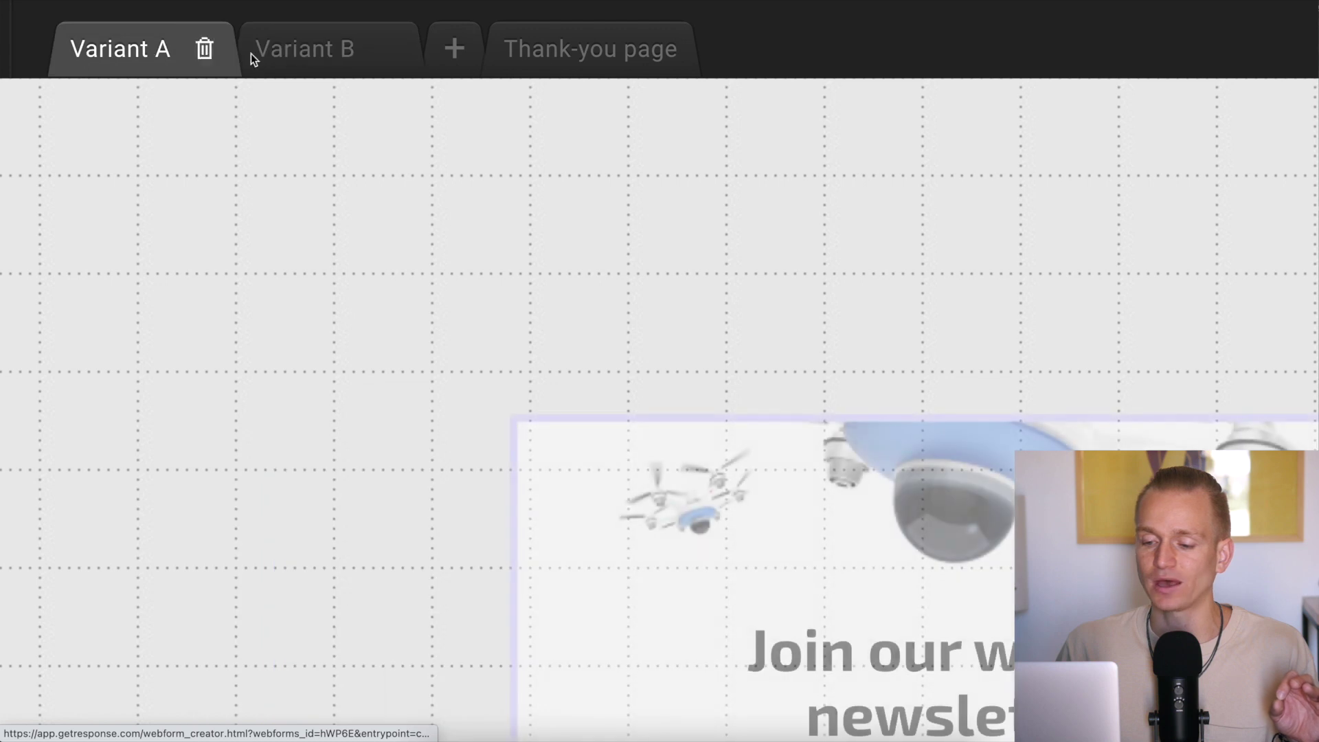
left_click(303, 59)
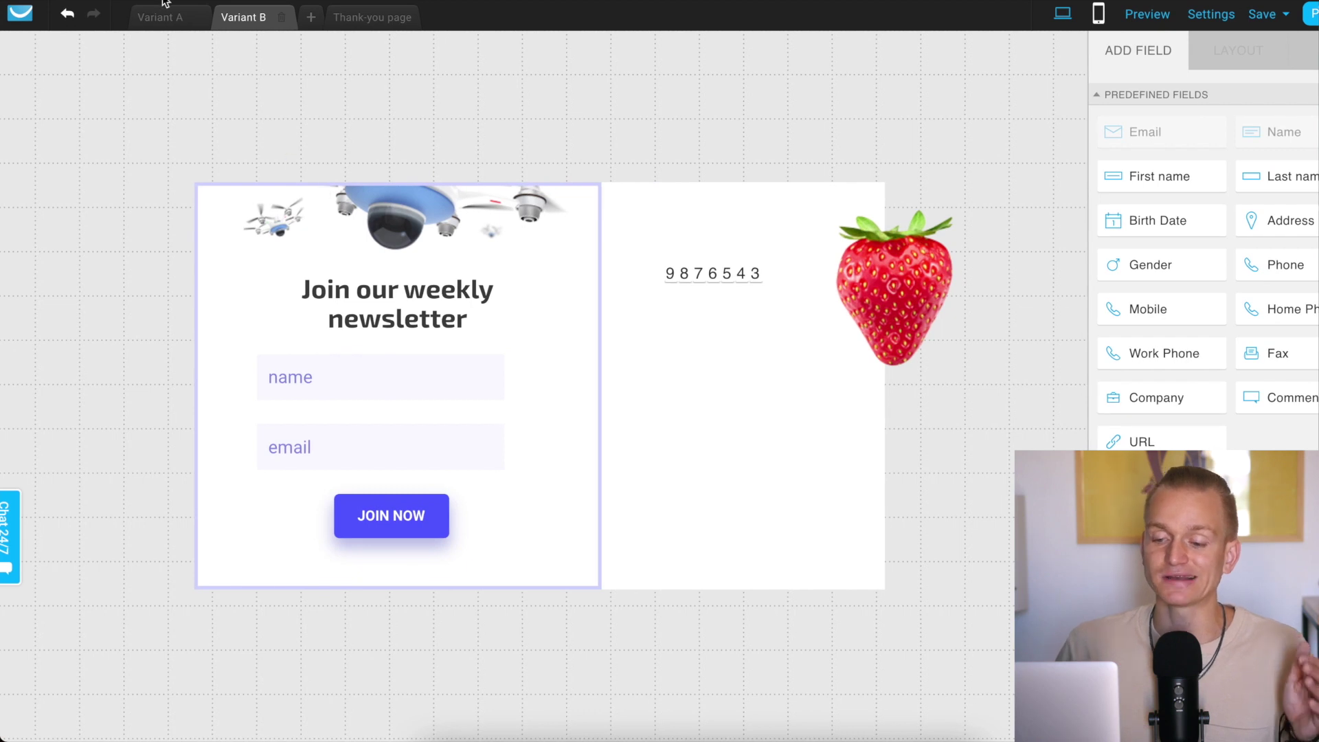
left_click(159, 19)
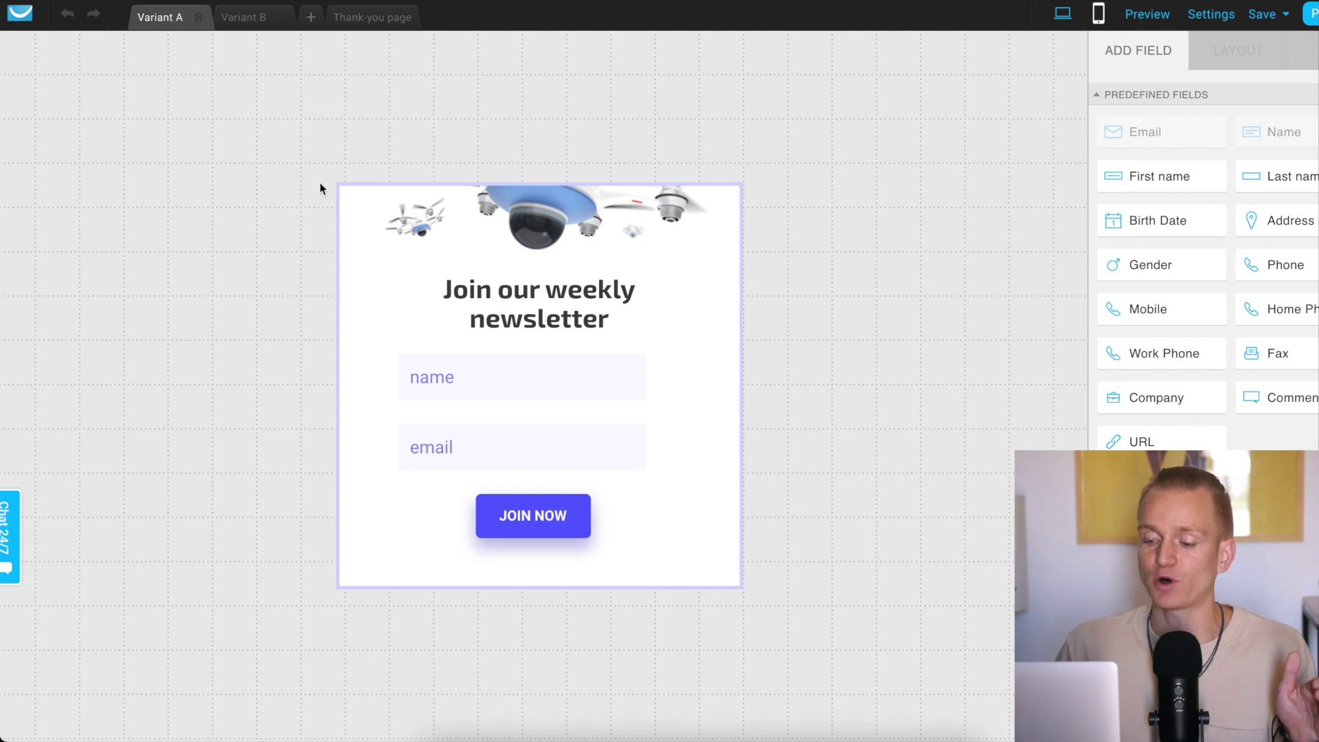
left_click(234, 28)
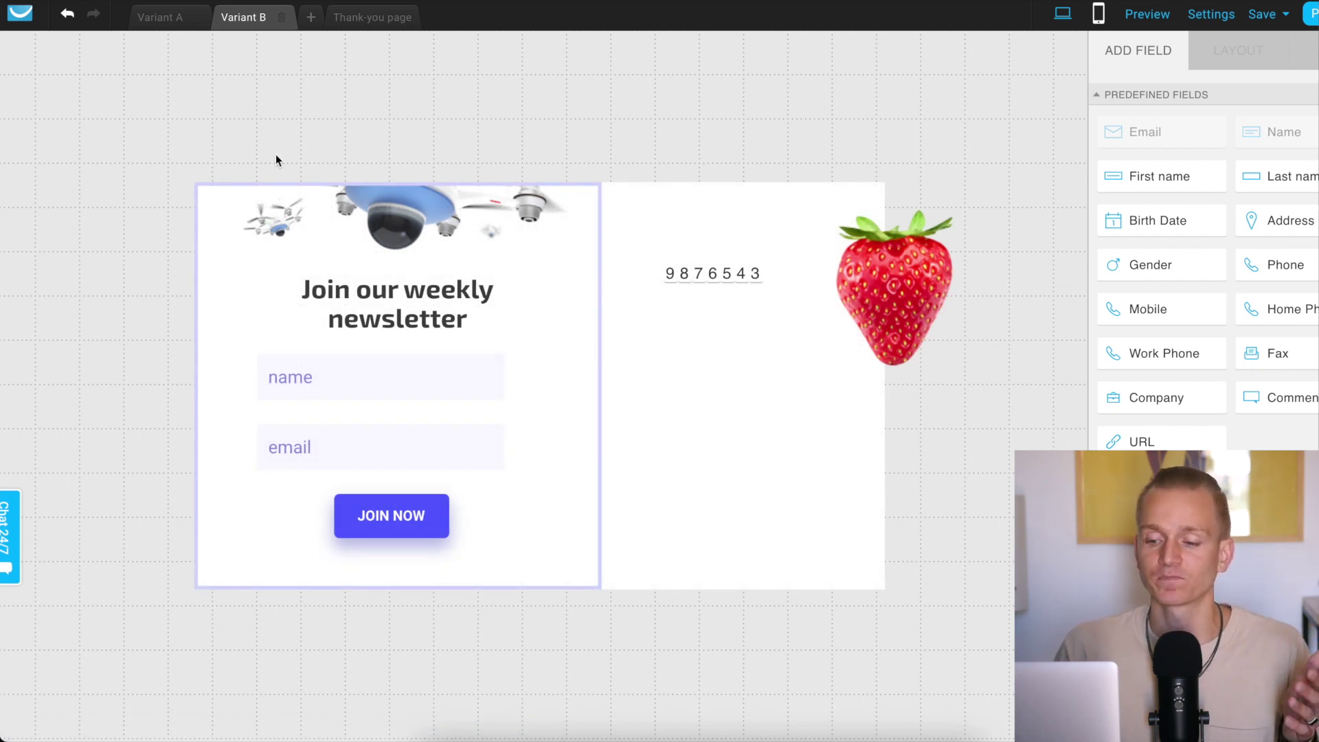
left_click(163, 17)
left_click(237, 17)
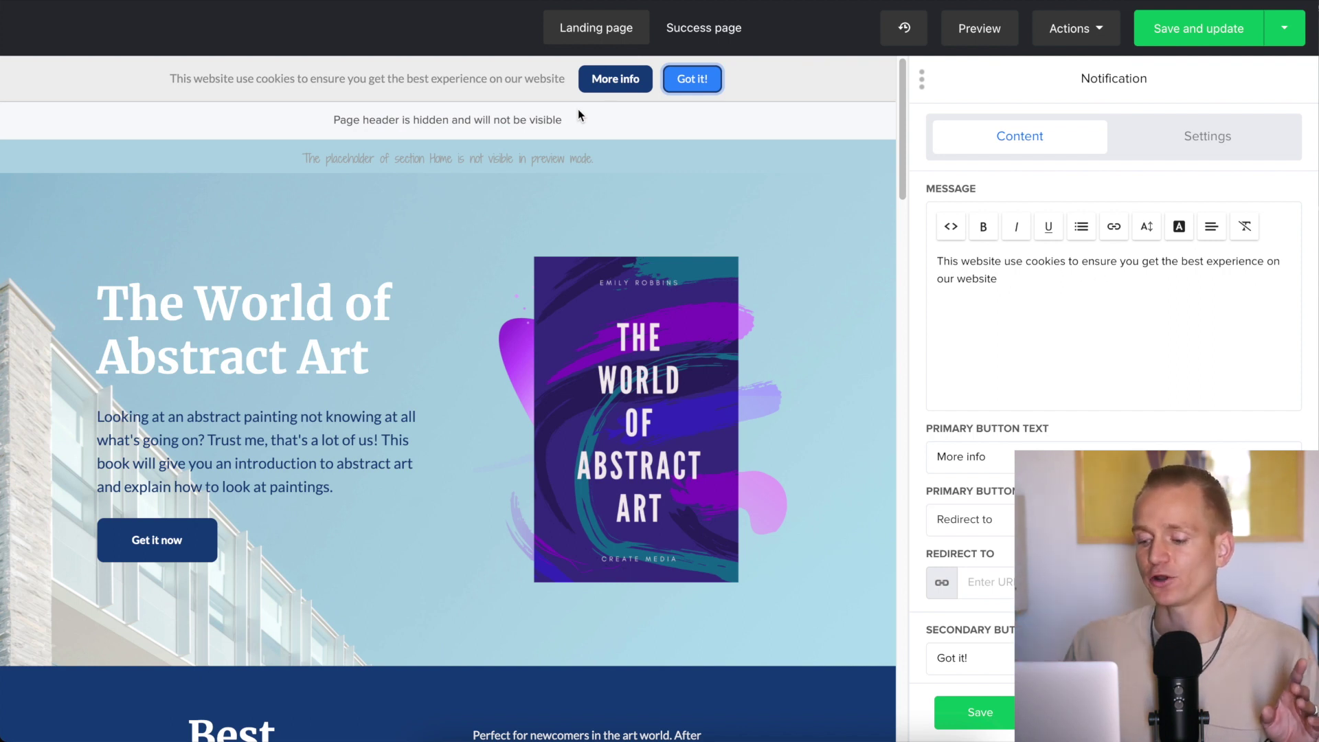
Switch to the MailerLite landing page editor, review the book page and open the Content + Image block with the book cover.
scroll(468, 297, "down", 10)
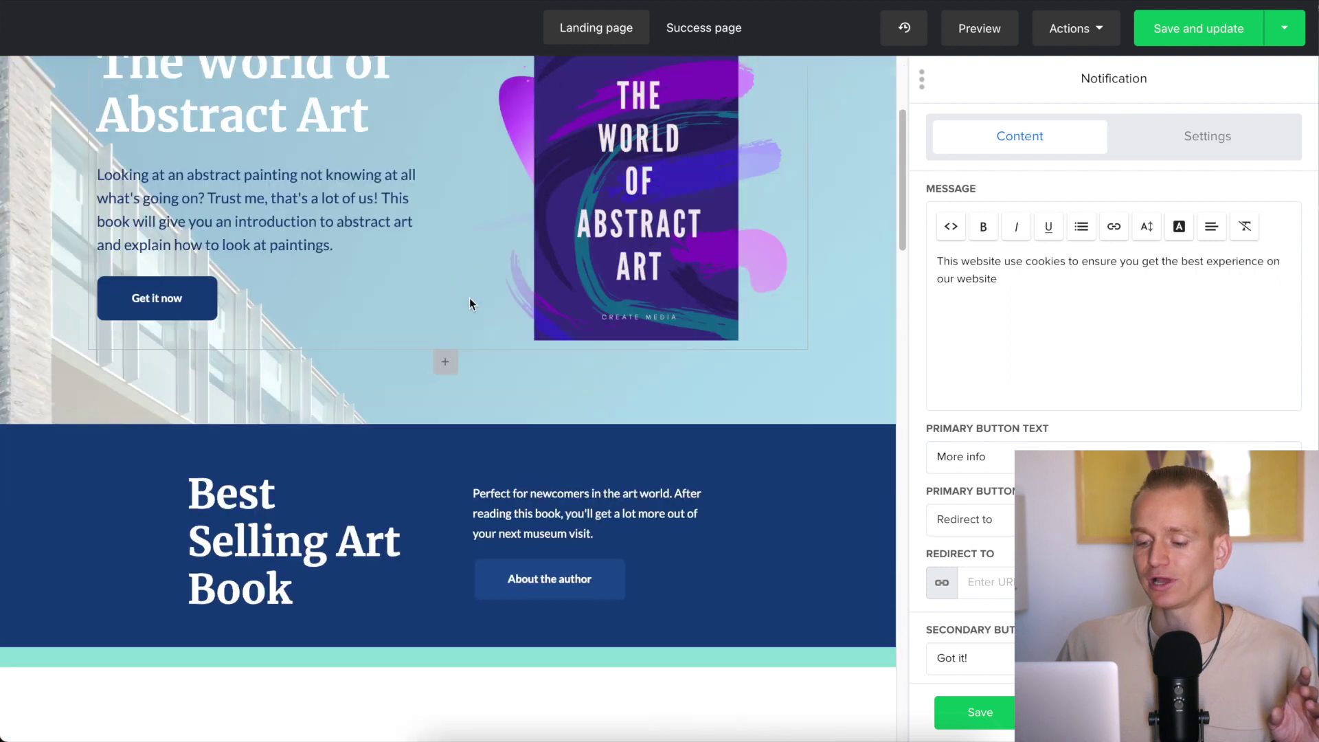
scroll(480, 298, "up", 10)
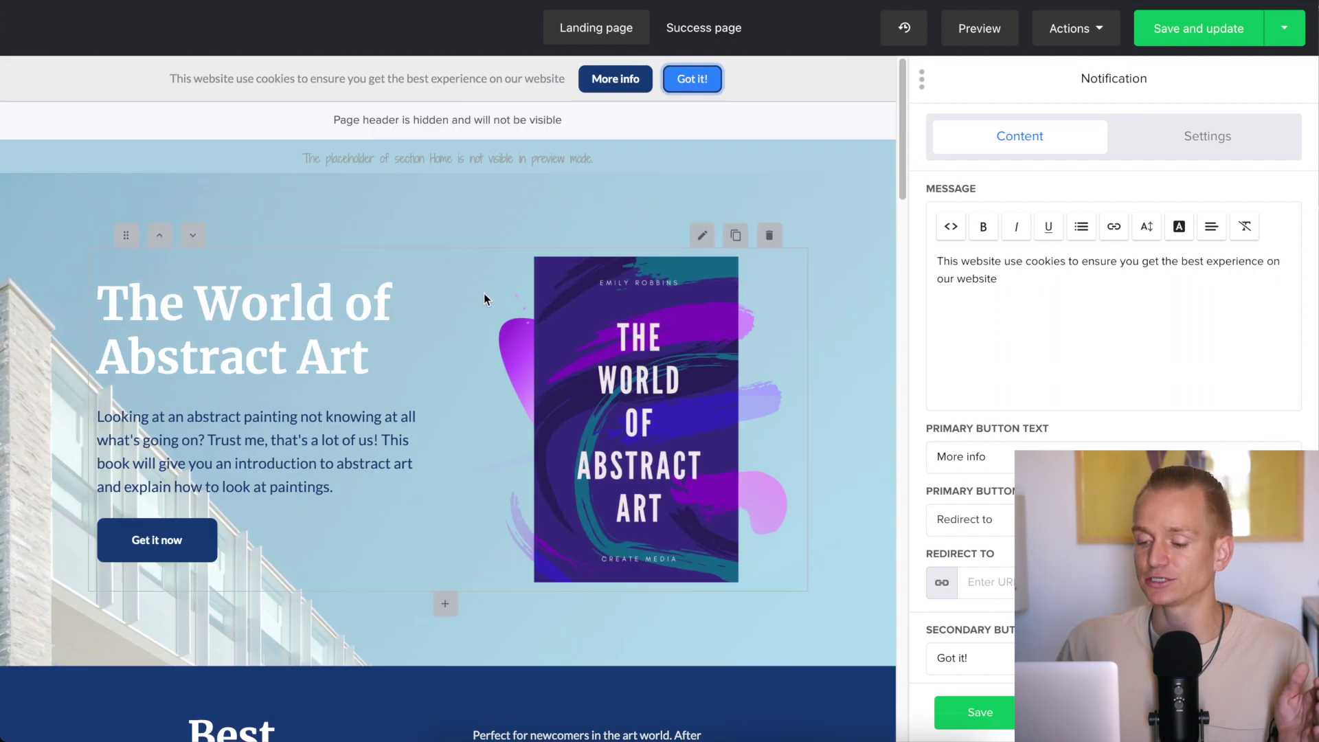
scroll(484, 294, "down", 2)
left_click(638, 253)
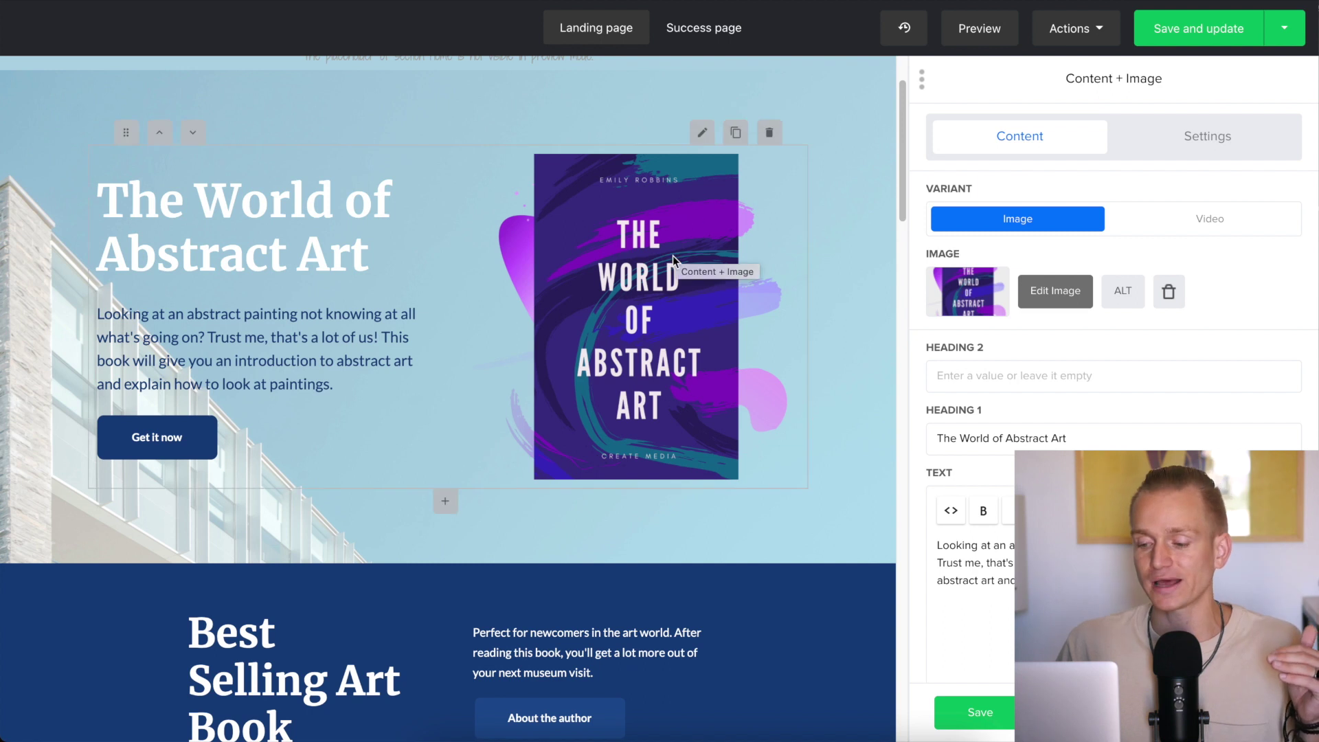
scroll(621, 291, "down", 5)
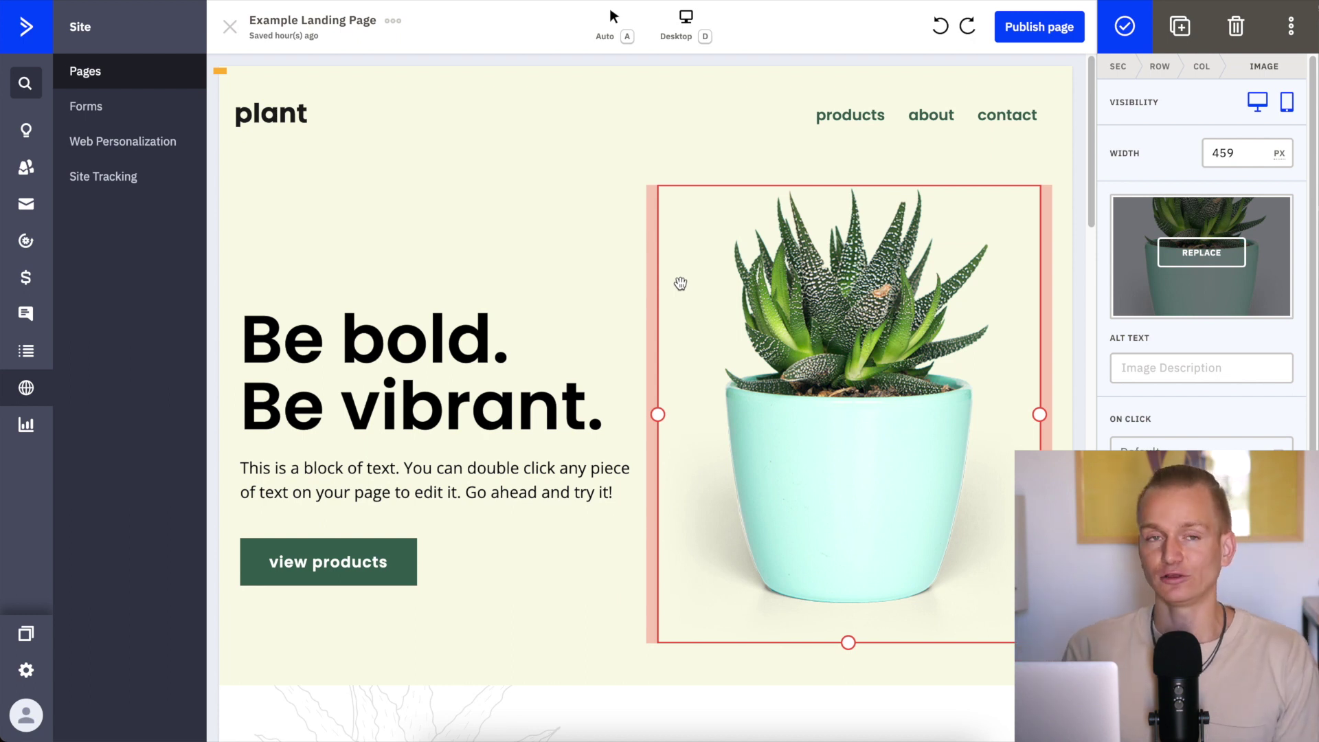
Switch to the ActiveCampaign page editor and shrink the potted plant image in the Example Landing Page's top section to 304 px wide.
scroll(686, 221, "down", 1)
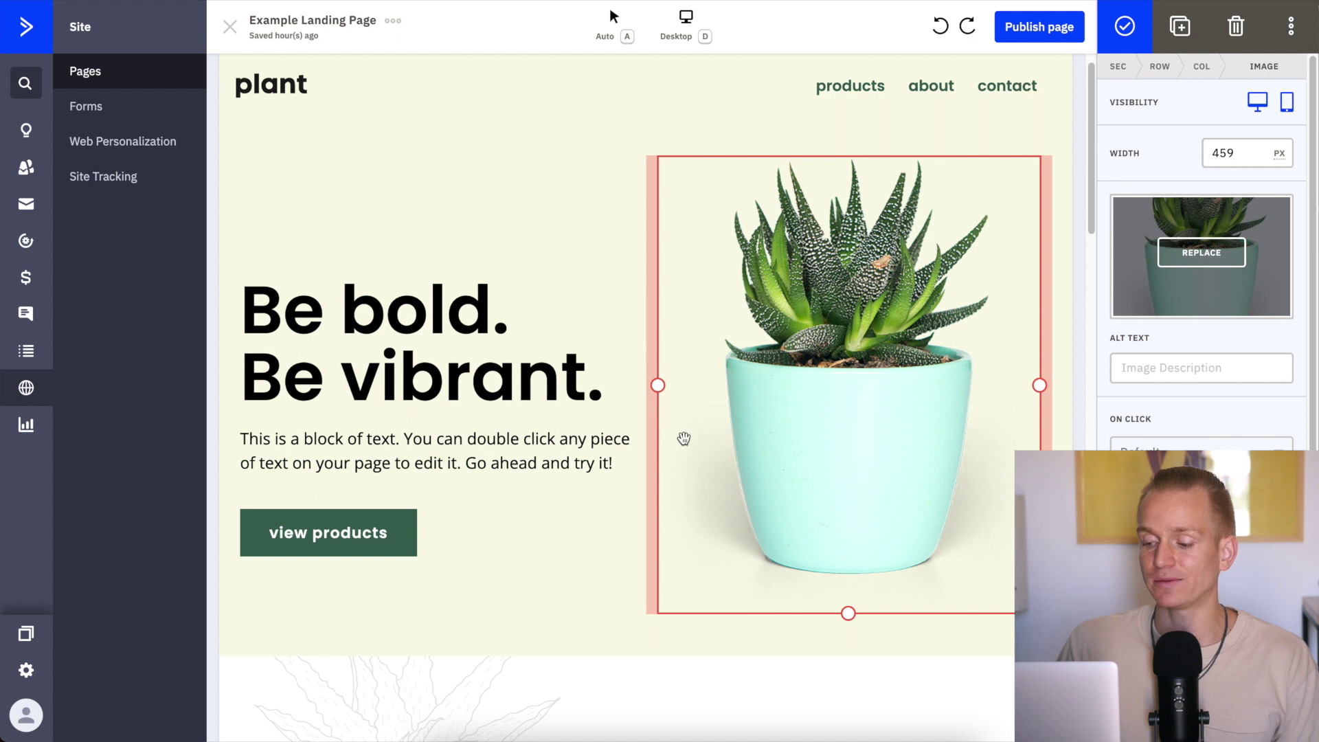
left_click_drag(659, 385, 715, 383)
left_click_drag(751, 275, 952, 385)
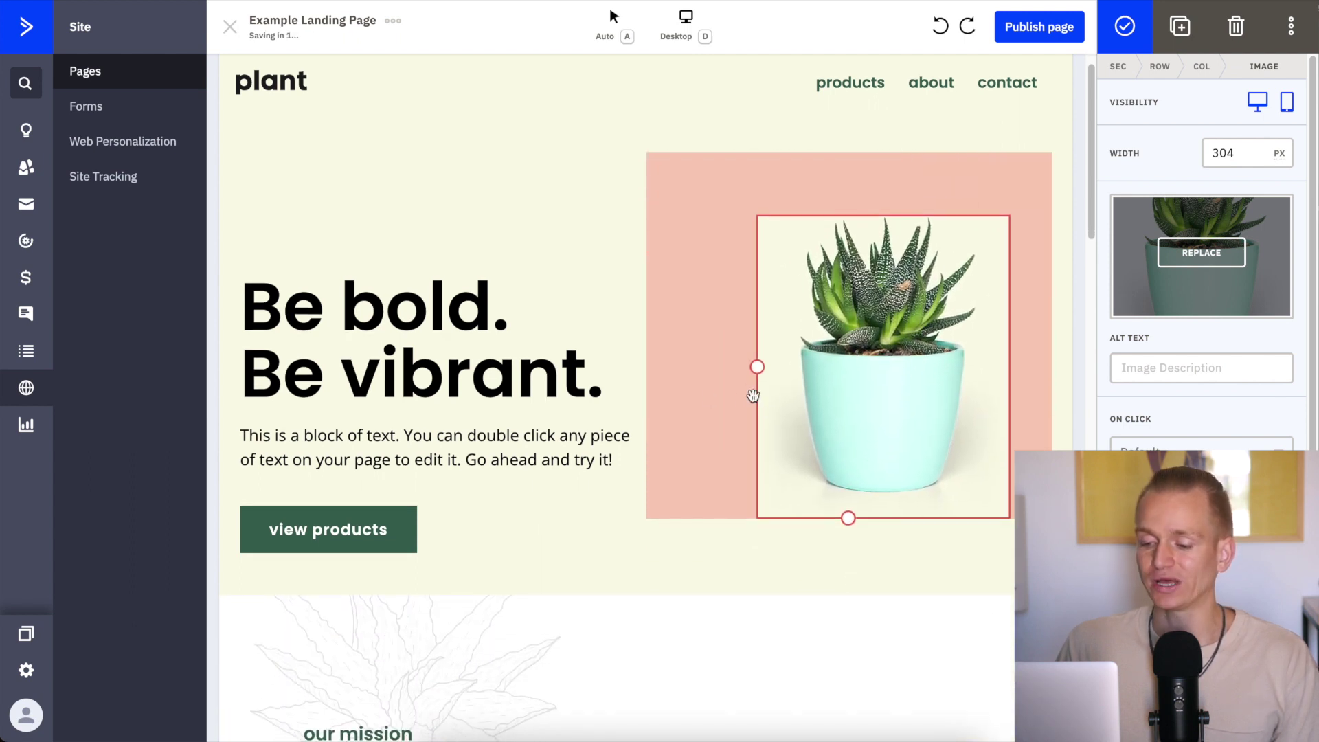
Widen the product two column in the Meet the family section toward product one, and review the resized product row.
scroll(750, 399, "down", 5)
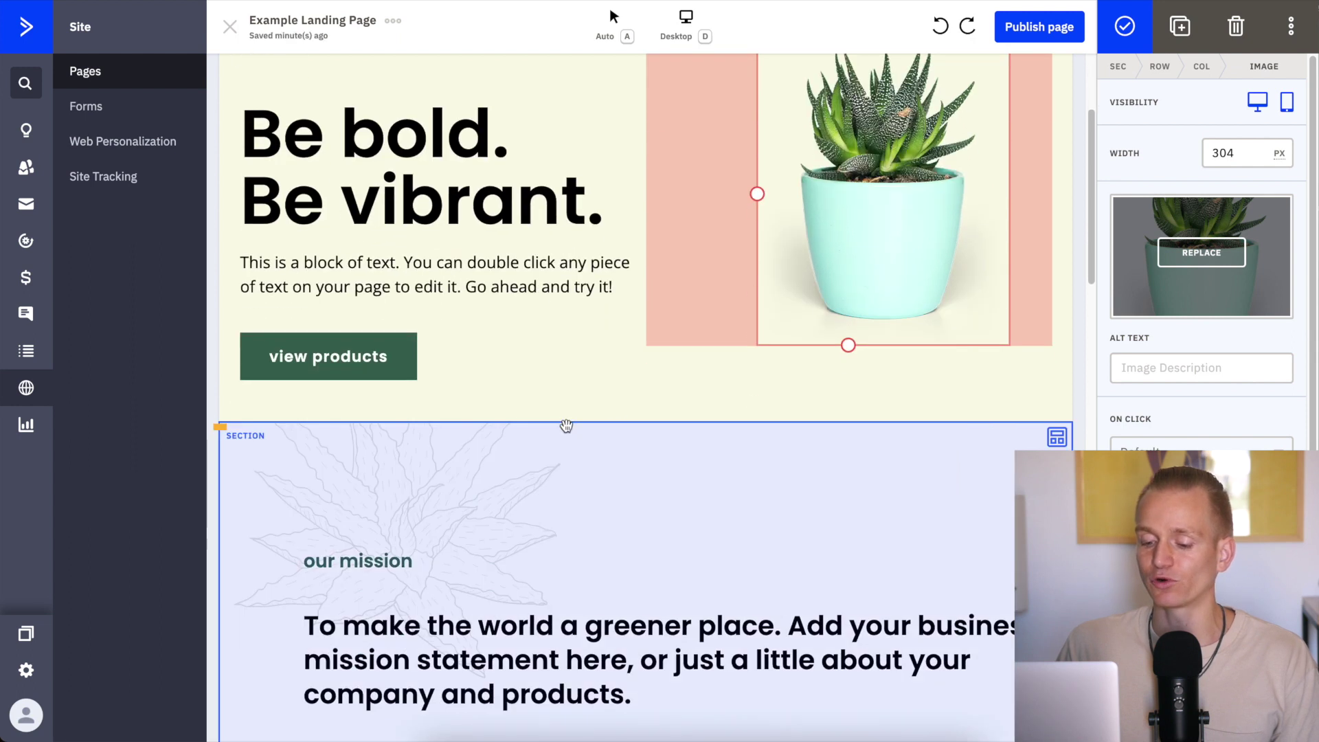
scroll(566, 426, "down", 20)
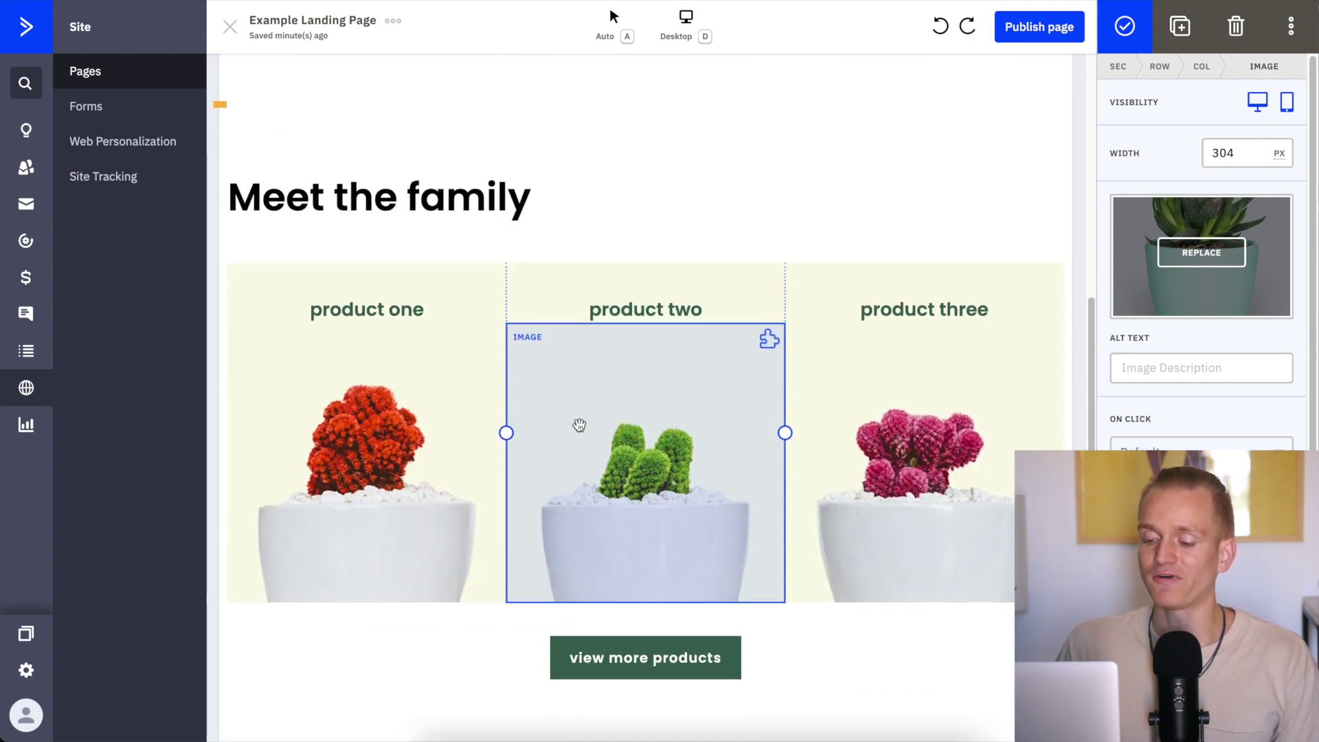
scroll(481, 468, "up", 10)
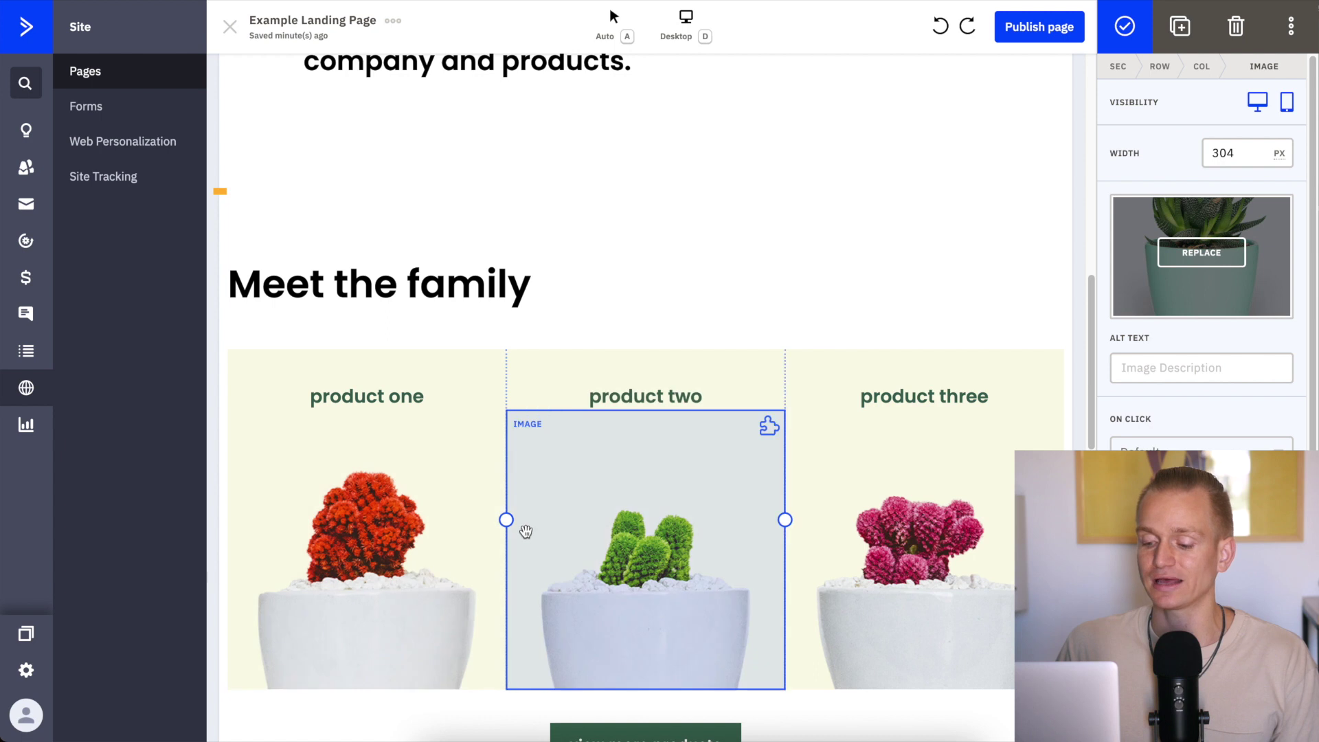
left_click_drag(506, 520, 446, 526)
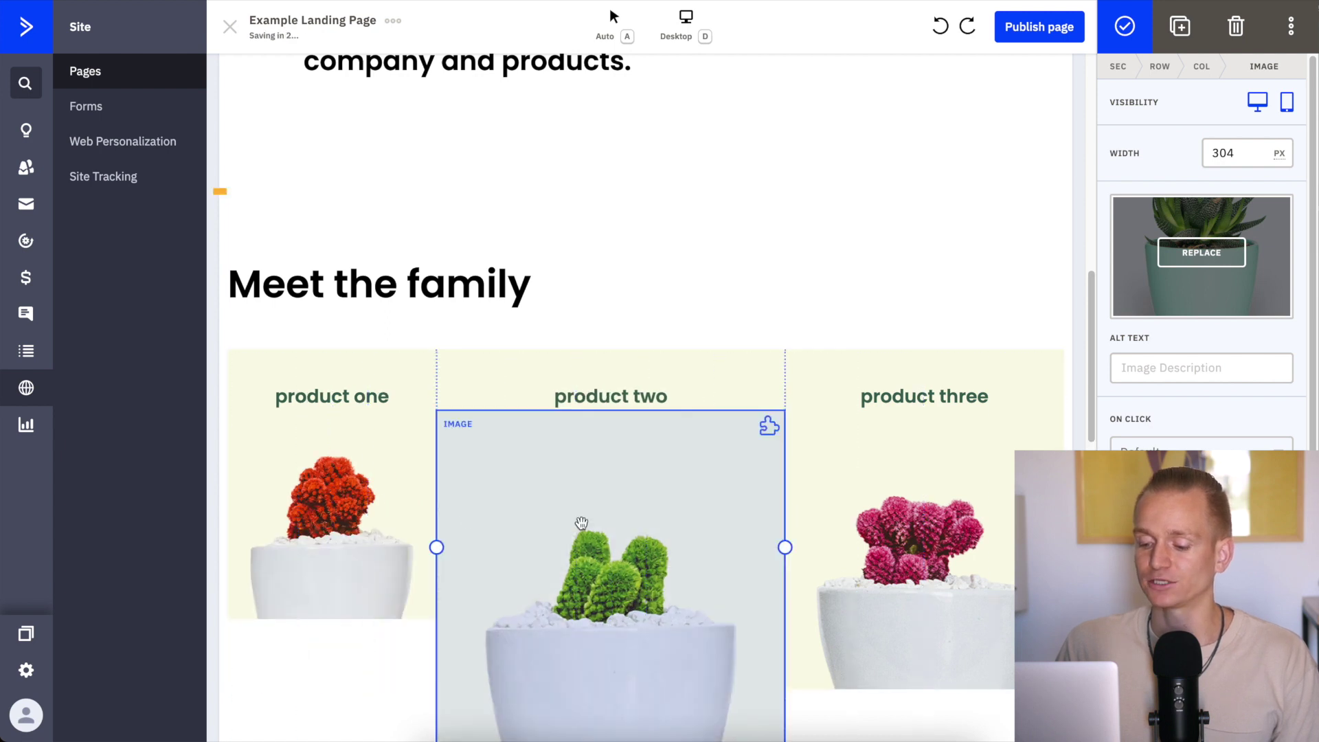
scroll(608, 522, "down", 10)
scroll(608, 522, "up", 5)
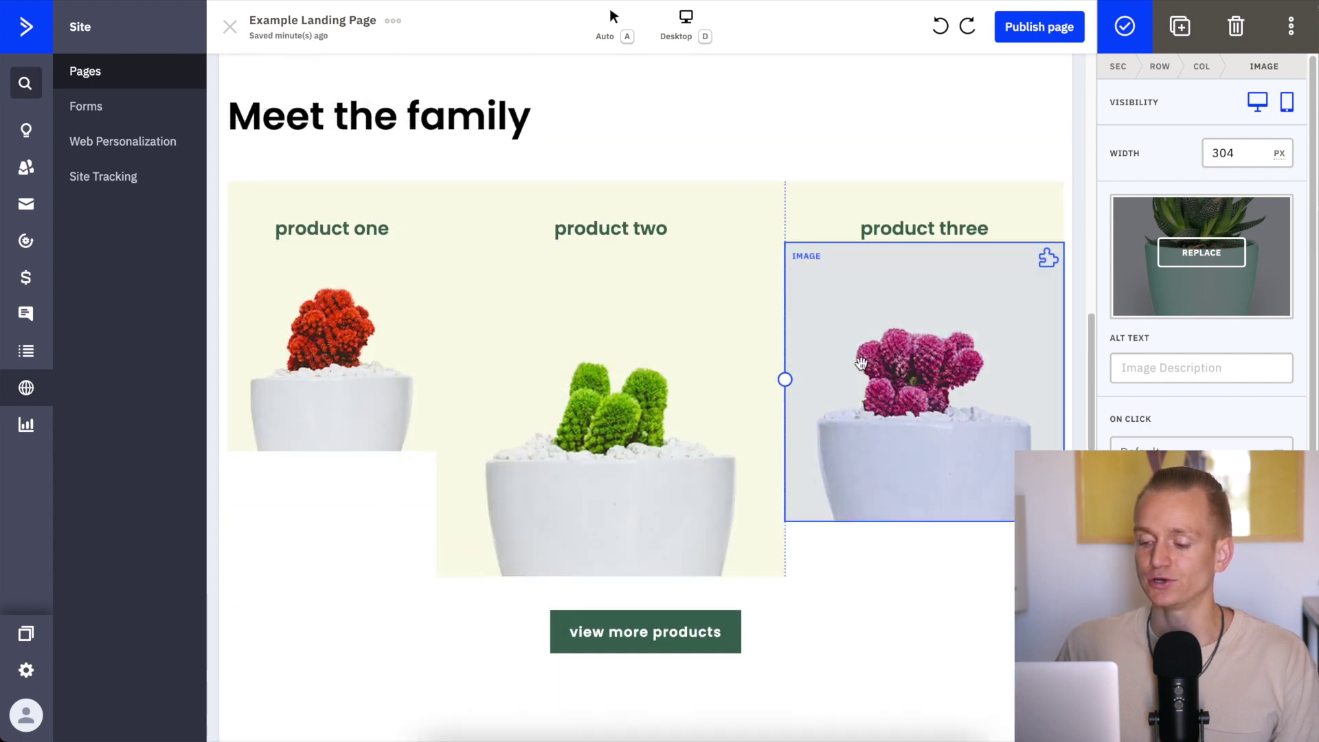
scroll(751, 316, "up", 20)
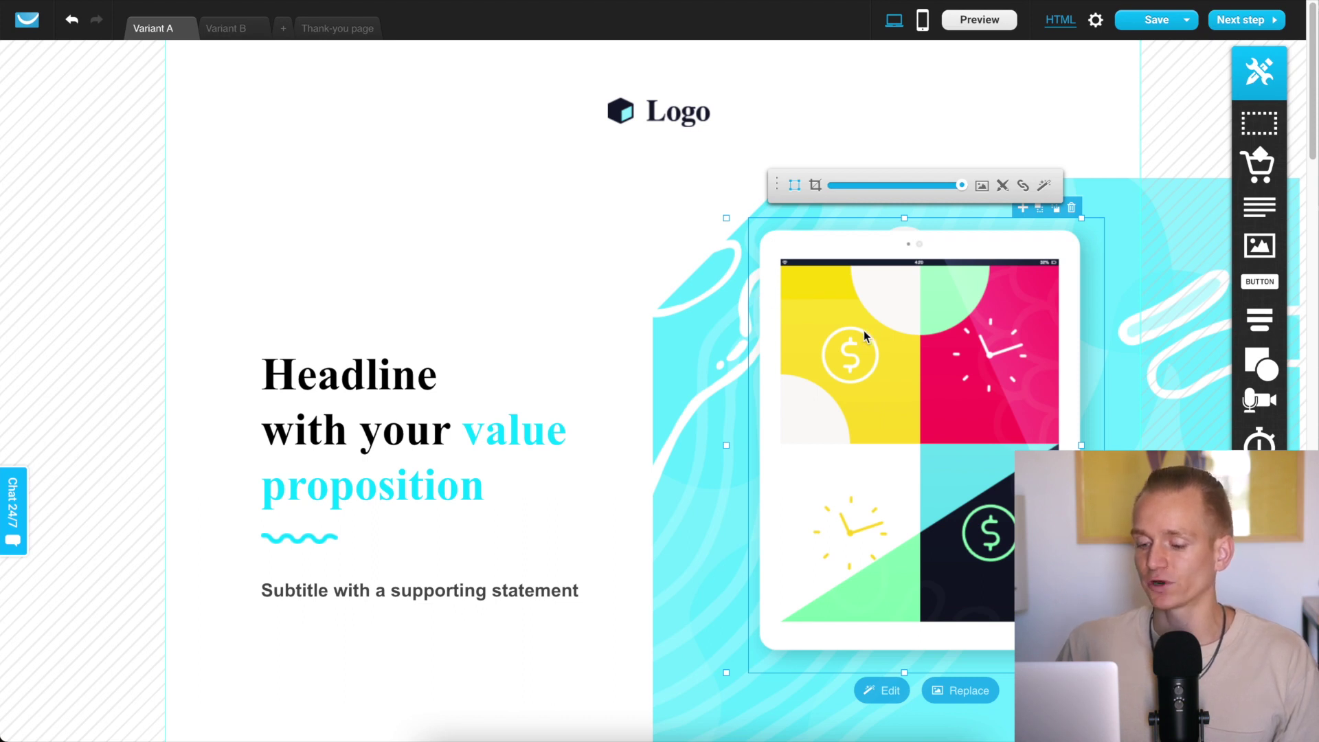
Switch to the GetResponse landing page editor, reposition the tablet image in the headline section and slightly enlarge the turquoise background box behind it.
left_click_drag(907, 431, 937, 500)
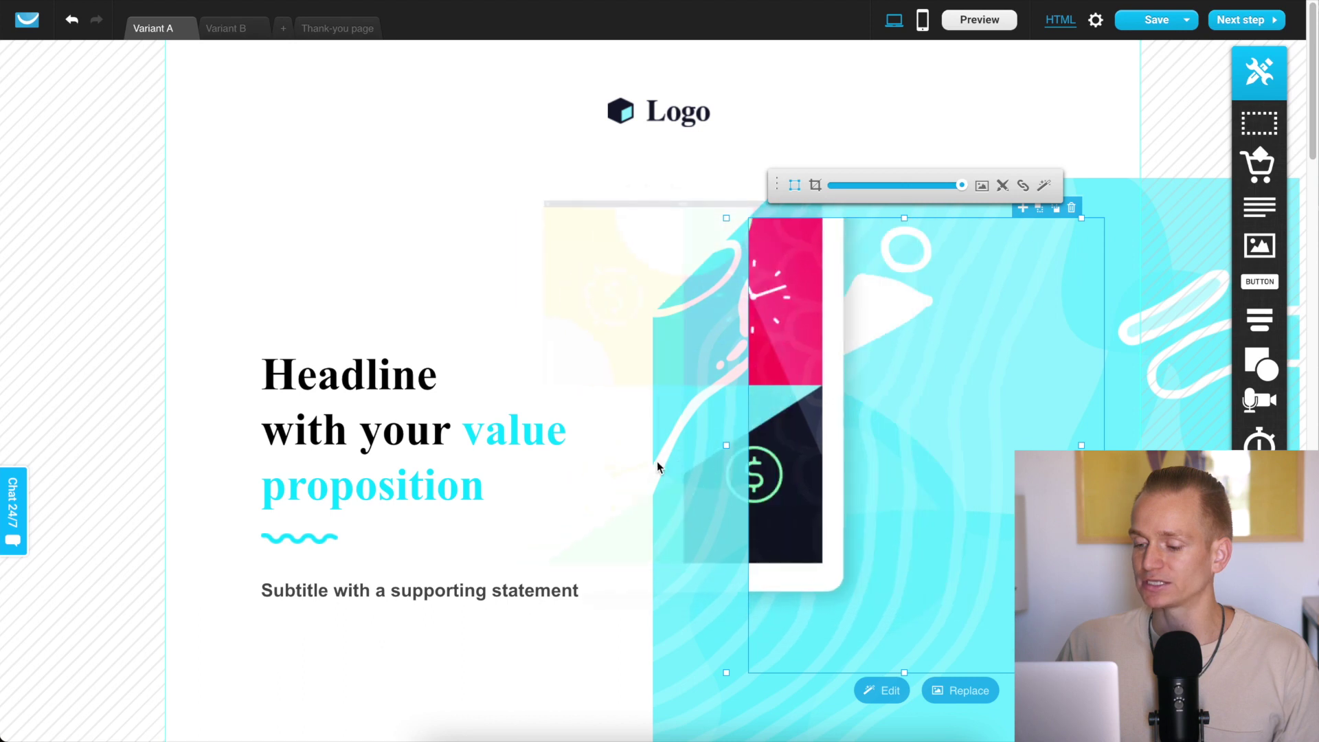
left_click(868, 327)
left_click_drag(868, 327, 829, 355)
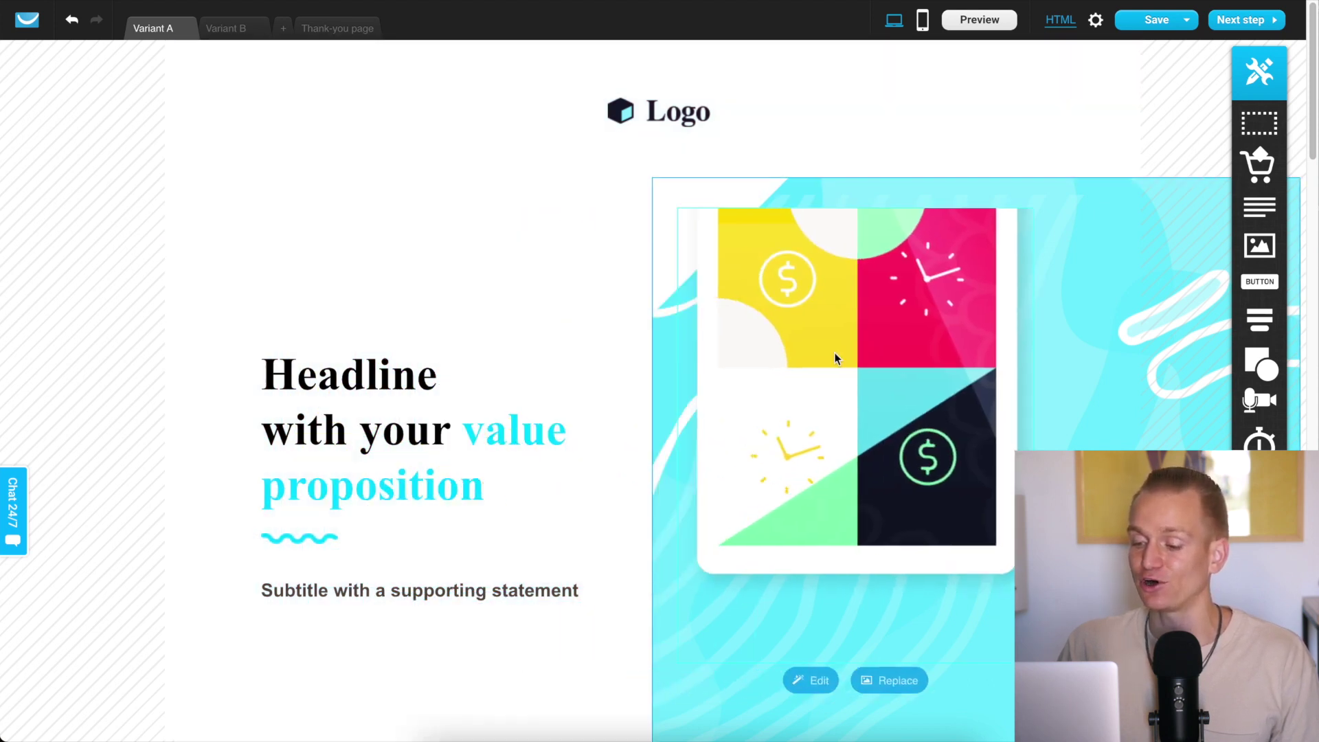
left_click(660, 256)
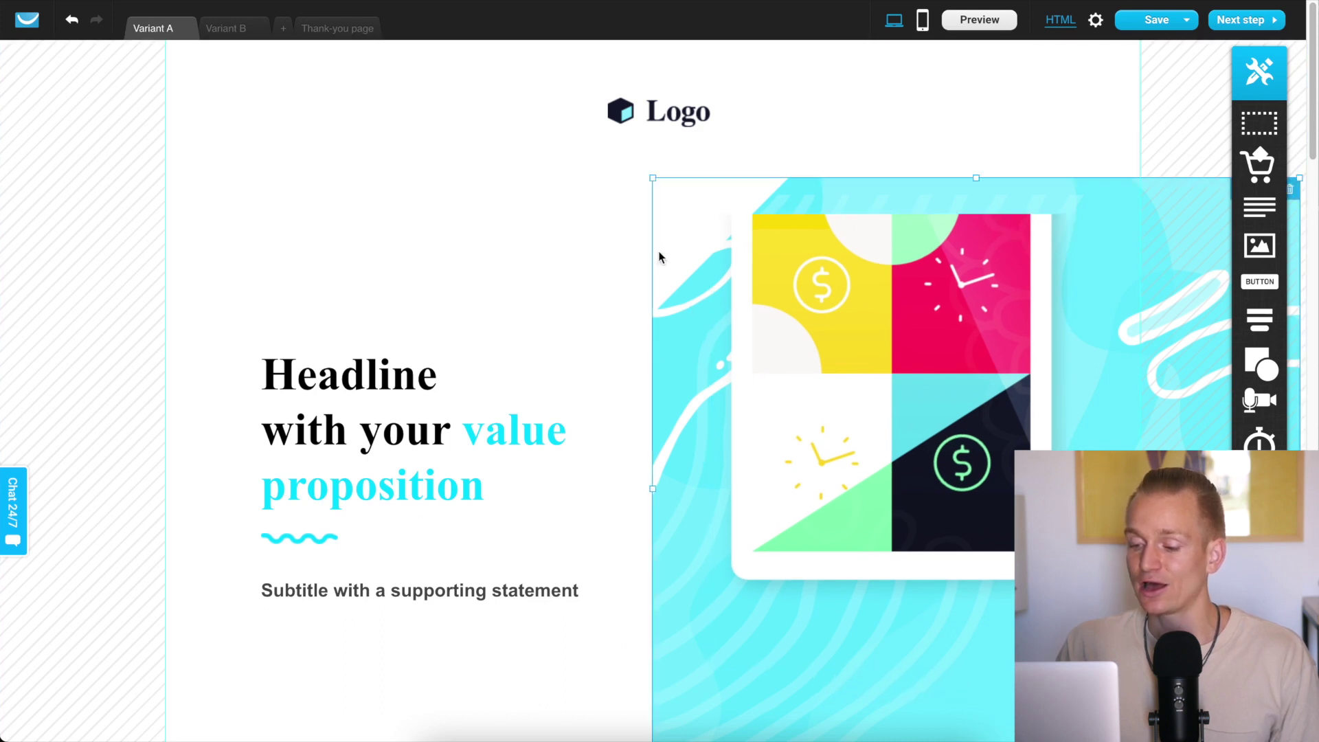
mouse_move(658, 184)
left_mouse_down()
mouse_move(781, 302)
mouse_move(852, 340)
mouse_move(595, 283)
mouse_move(447, 112)
mouse_move(188, 113)
mouse_move(670, 153)
mouse_move(654, 178)
mouse_move(642, 171)
left_mouse_up()
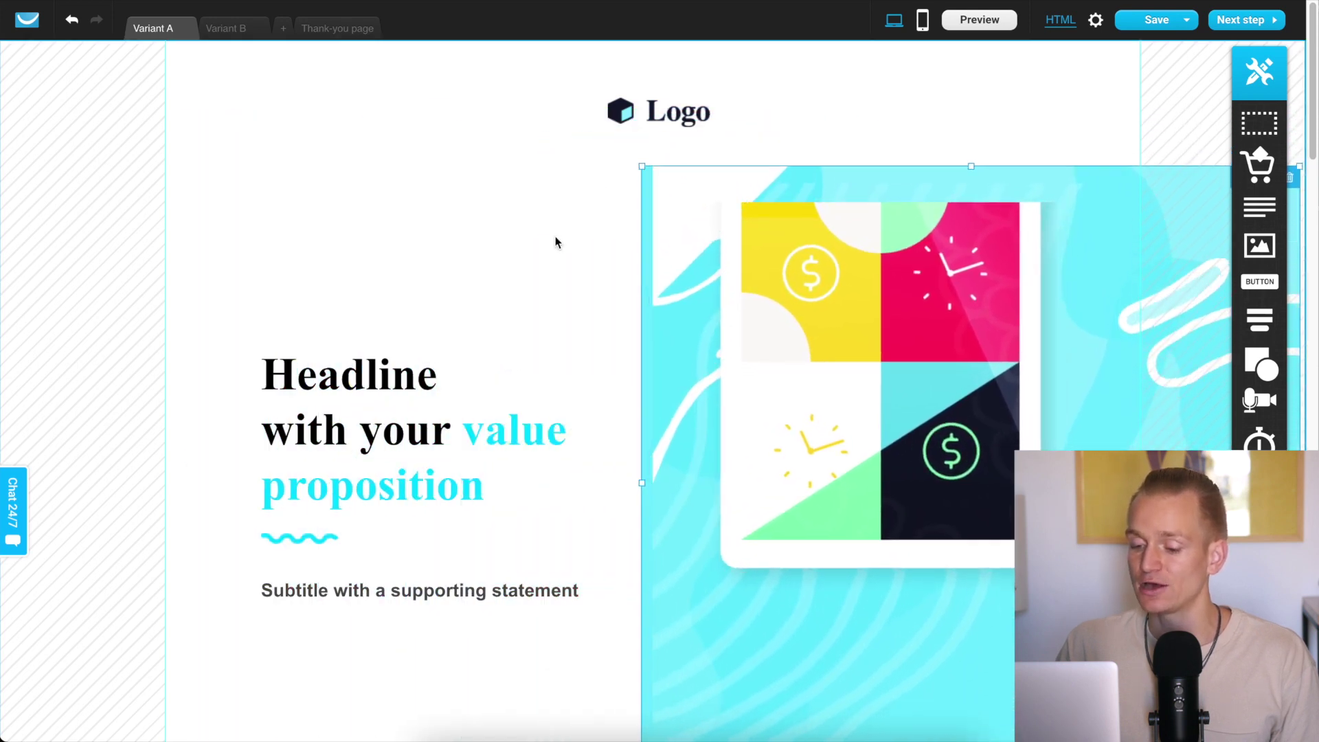
Review the rest of the Variant A landing page, from the lead magnet section through the reviews to the signup form.
scroll(595, 274, "down", 4)
scroll(605, 285, "down", 8)
scroll(614, 291, "down", 8)
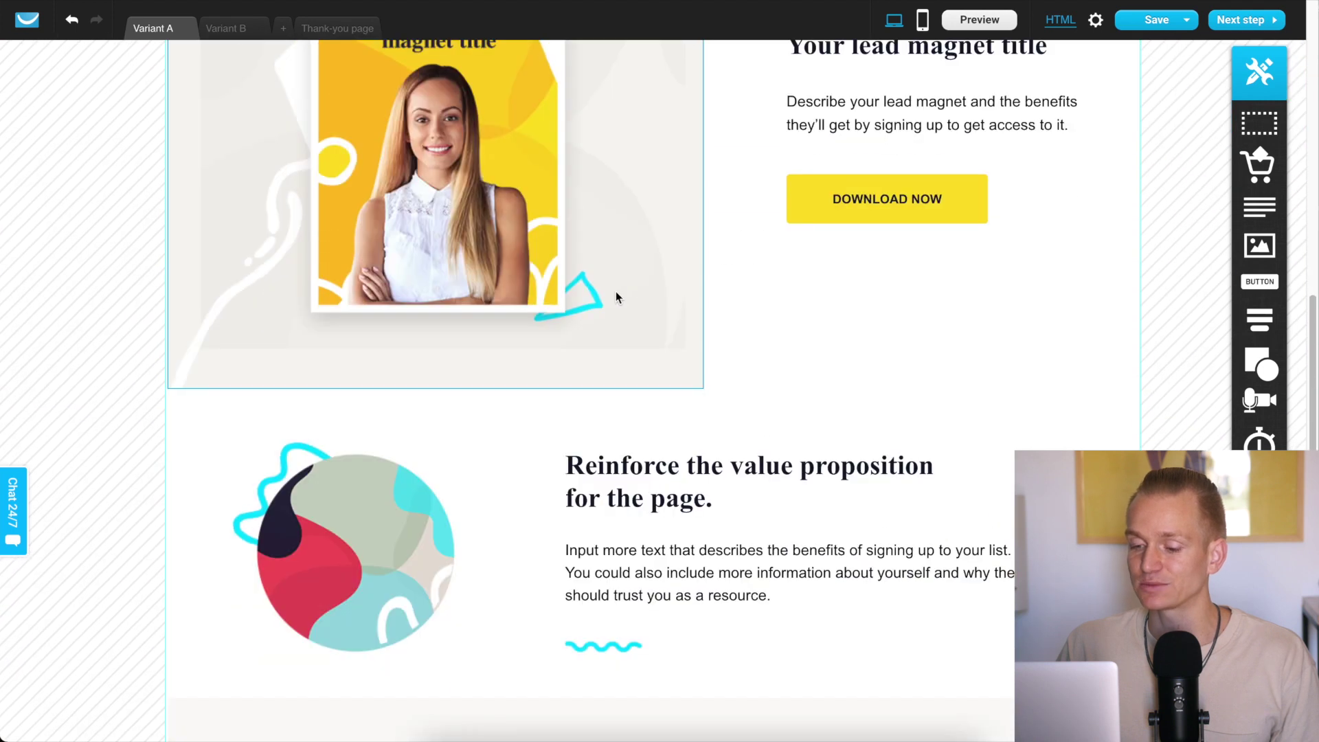
scroll(616, 295, "down", 8)
scroll(618, 296, "down", 5)
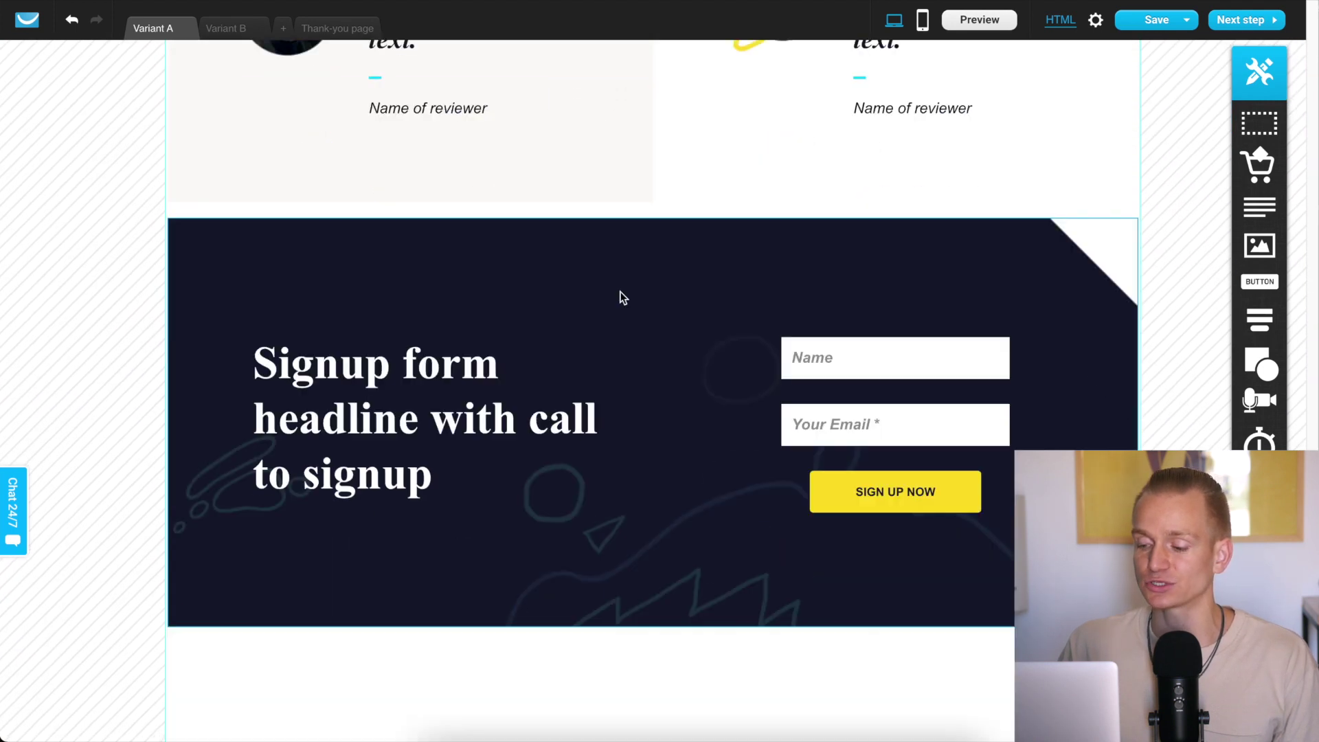
scroll(620, 293, "down", 4)
scroll(622, 290, "up", 20)
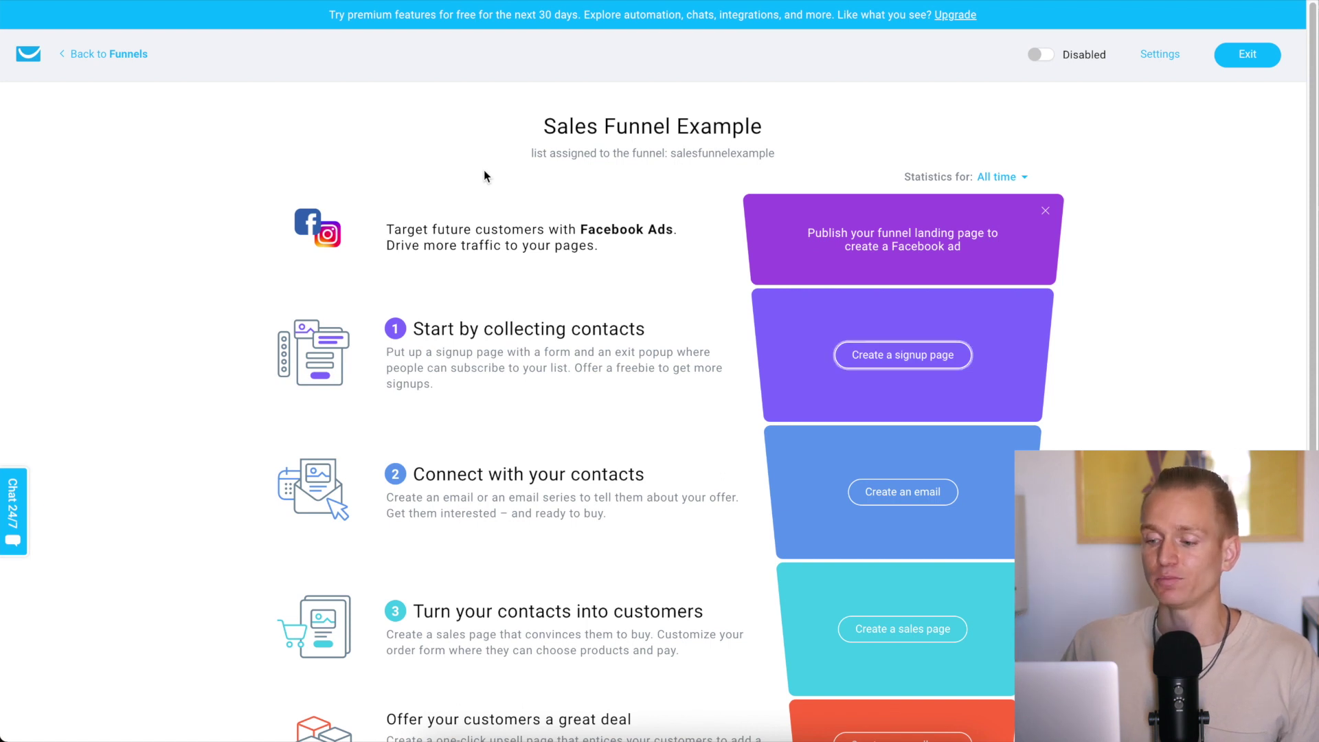
Open the GetResponse Sales Funnel Example and examine its stages from Facebook Ads and signup page through the sales, upsell and confirmation pages.
scroll(464, 175, "down", 1)
scroll(464, 176, "down", 2)
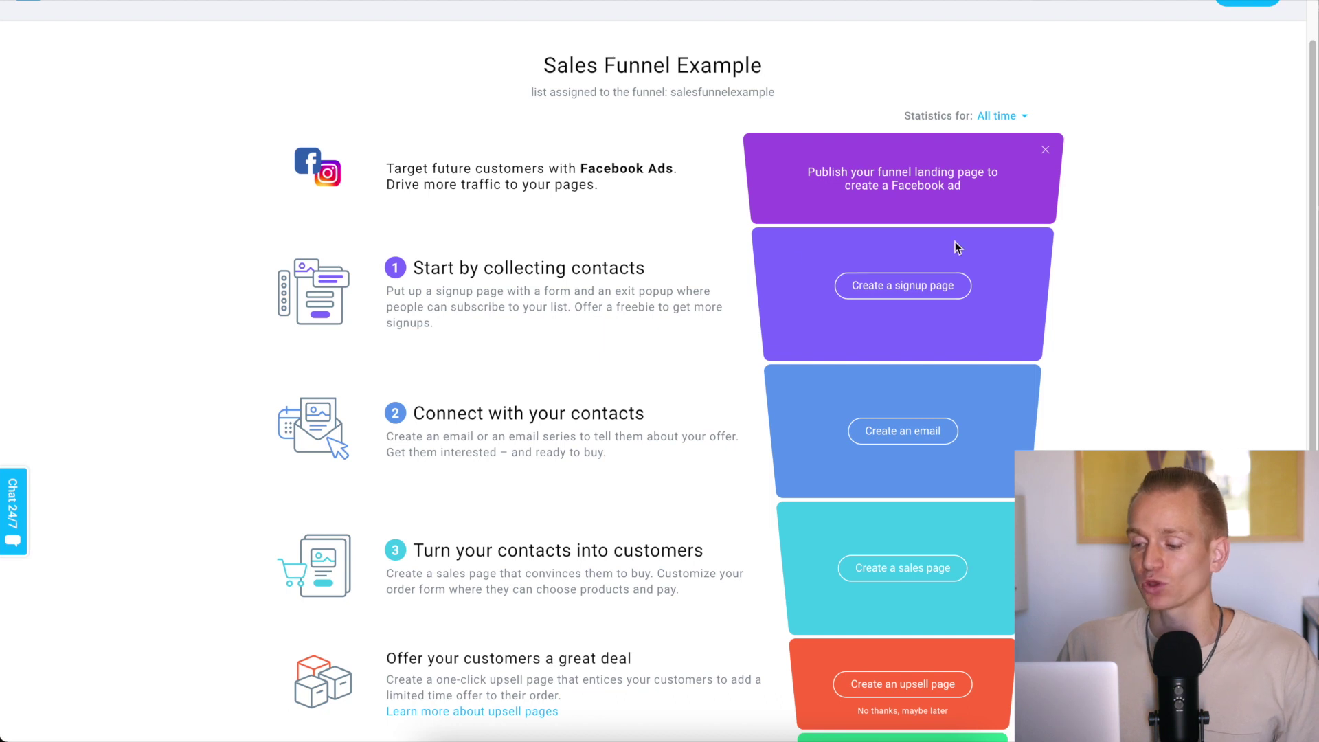
scroll(1033, 240, "down", 3)
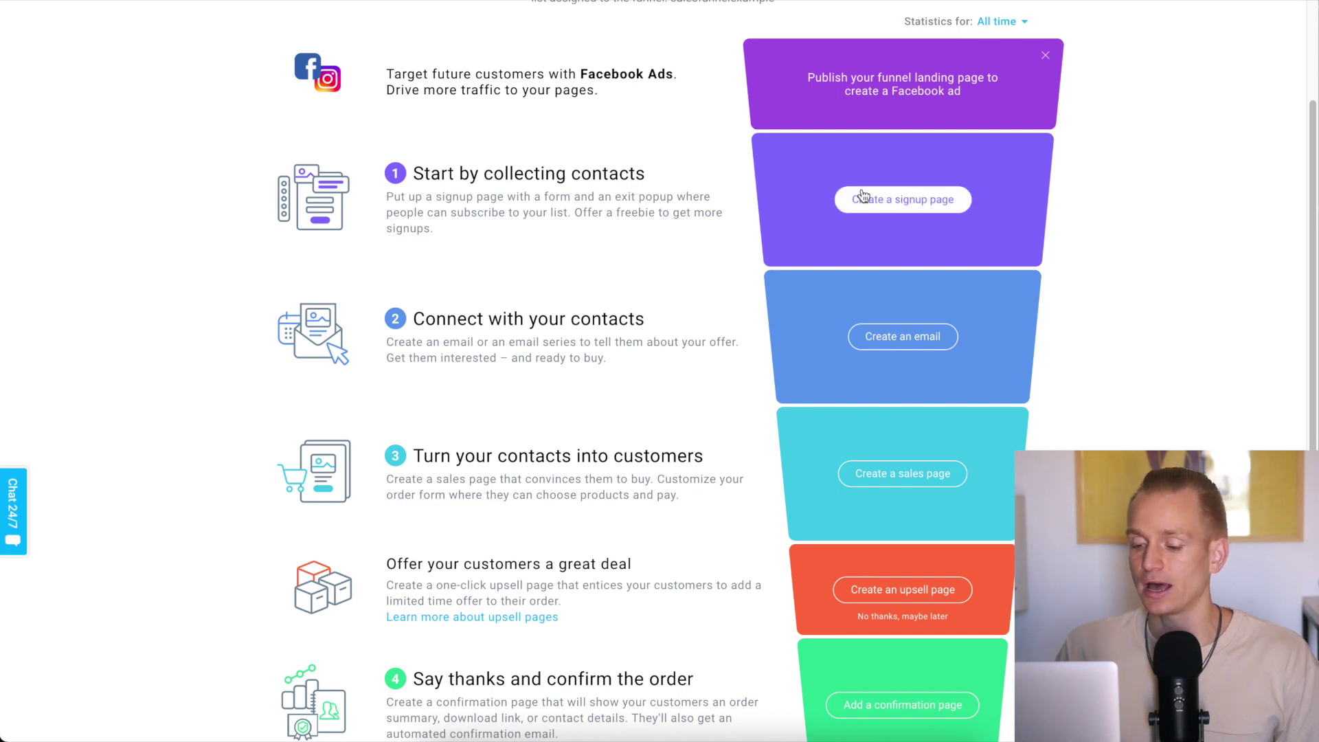
scroll(887, 195, "down", 1)
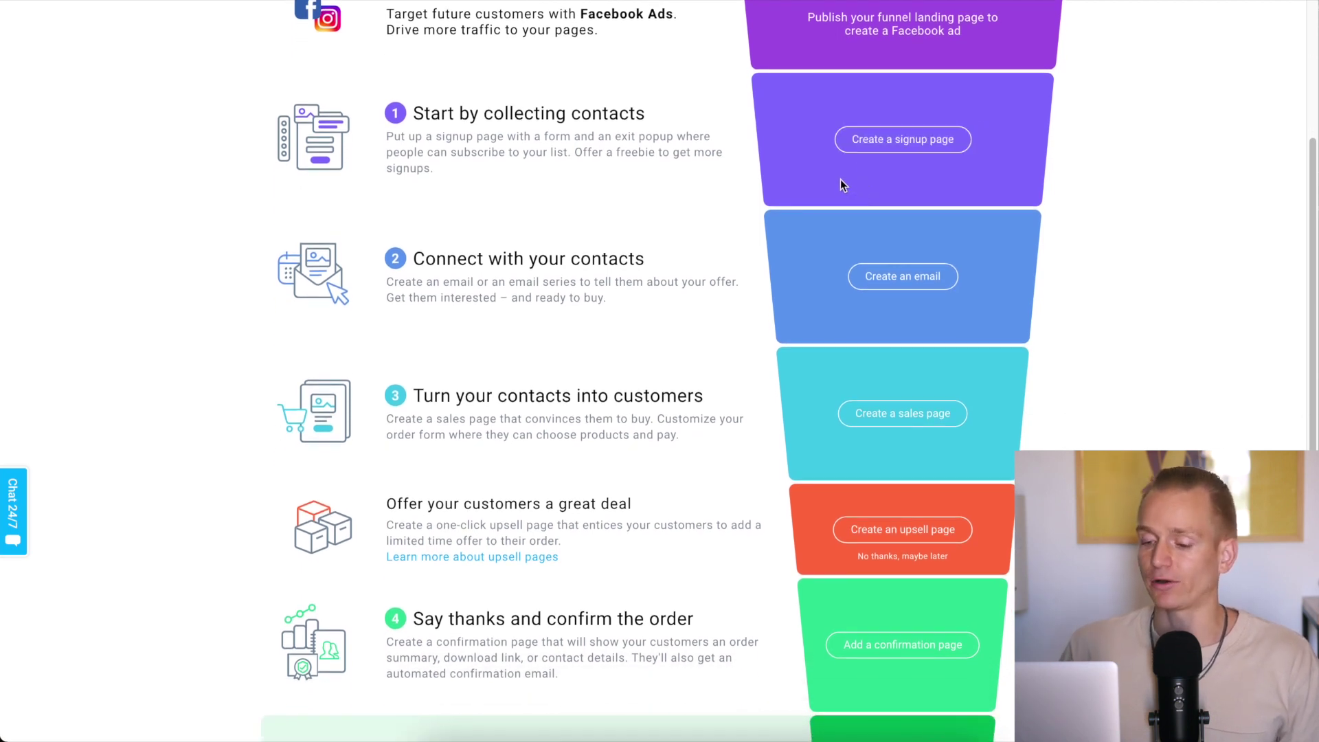
scroll(841, 180, "down", 1)
scroll(840, 179, "down", 1)
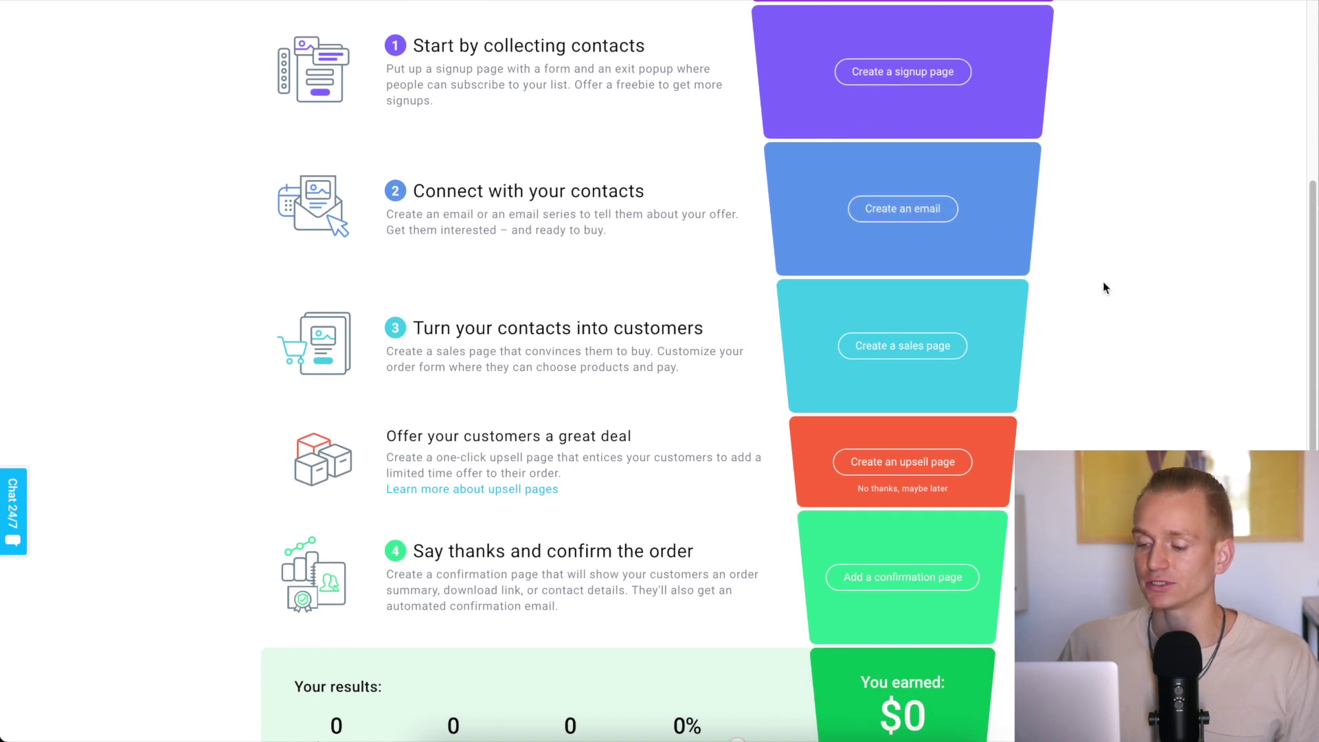
scroll(1104, 288, "down", 2)
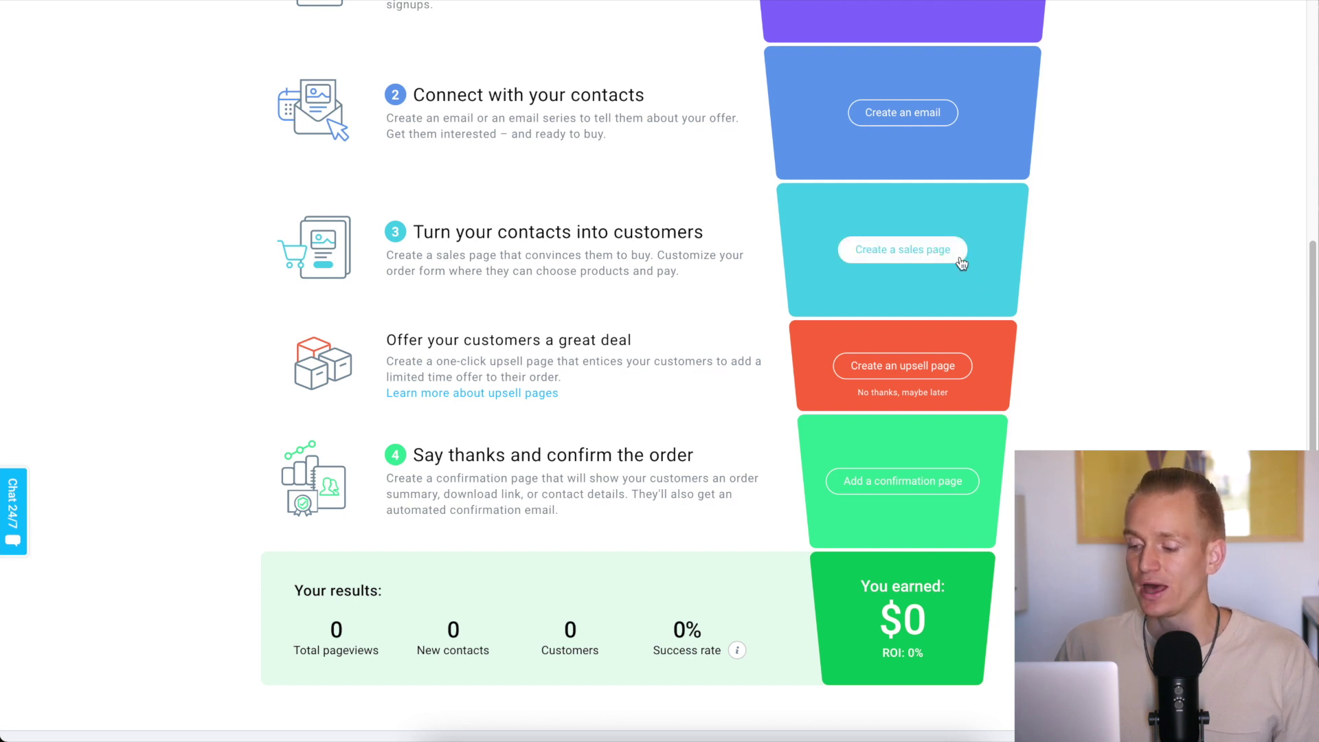
scroll(961, 265, "down", 1)
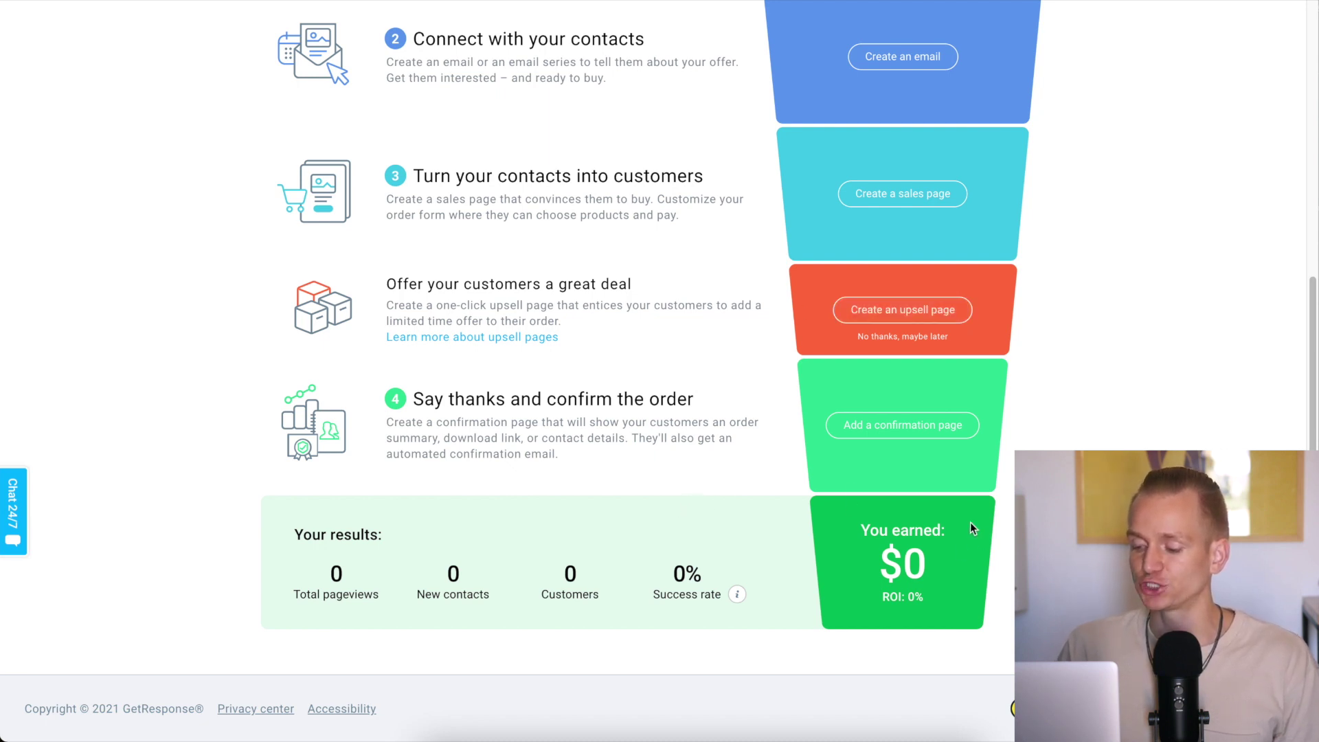
Go over the sales funnel stages again, following how contacts pass from the signup page and email to the sales and upsell pages.
scroll(888, 509, "up", 6)
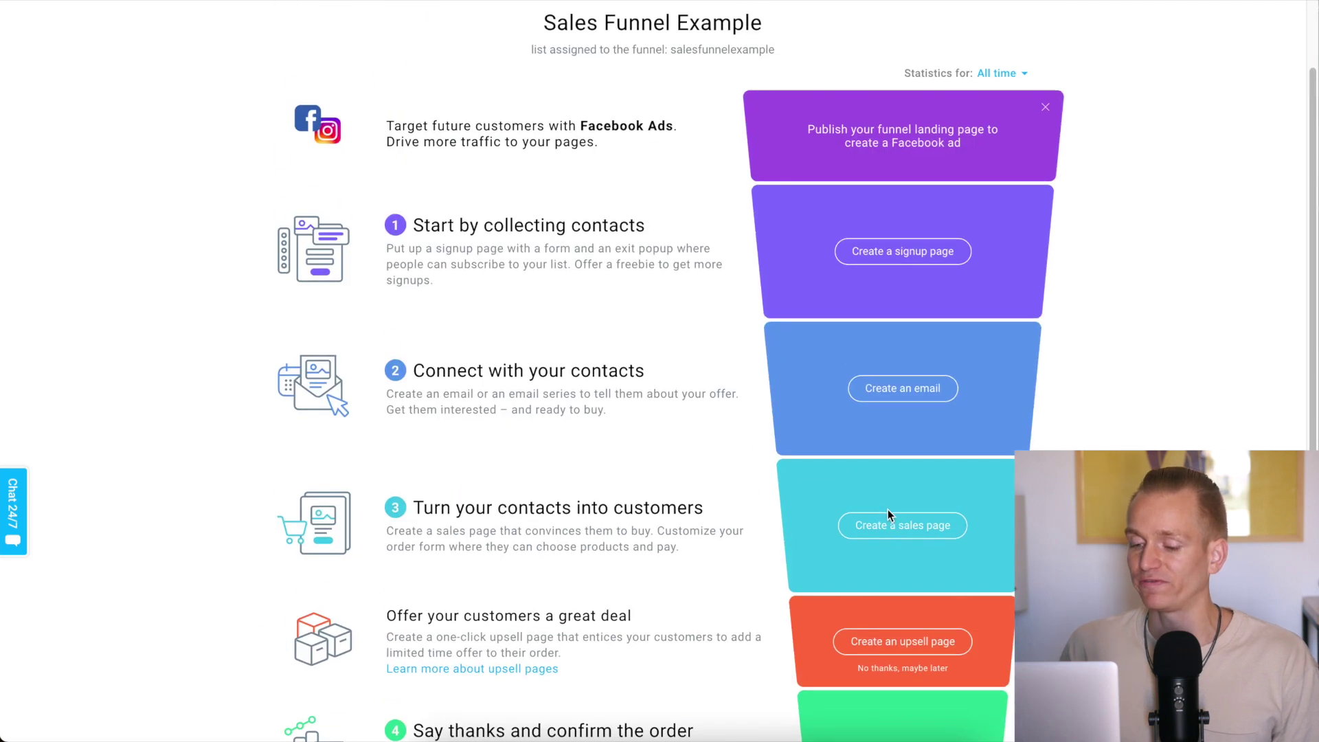
scroll(880, 171, "down", 4)
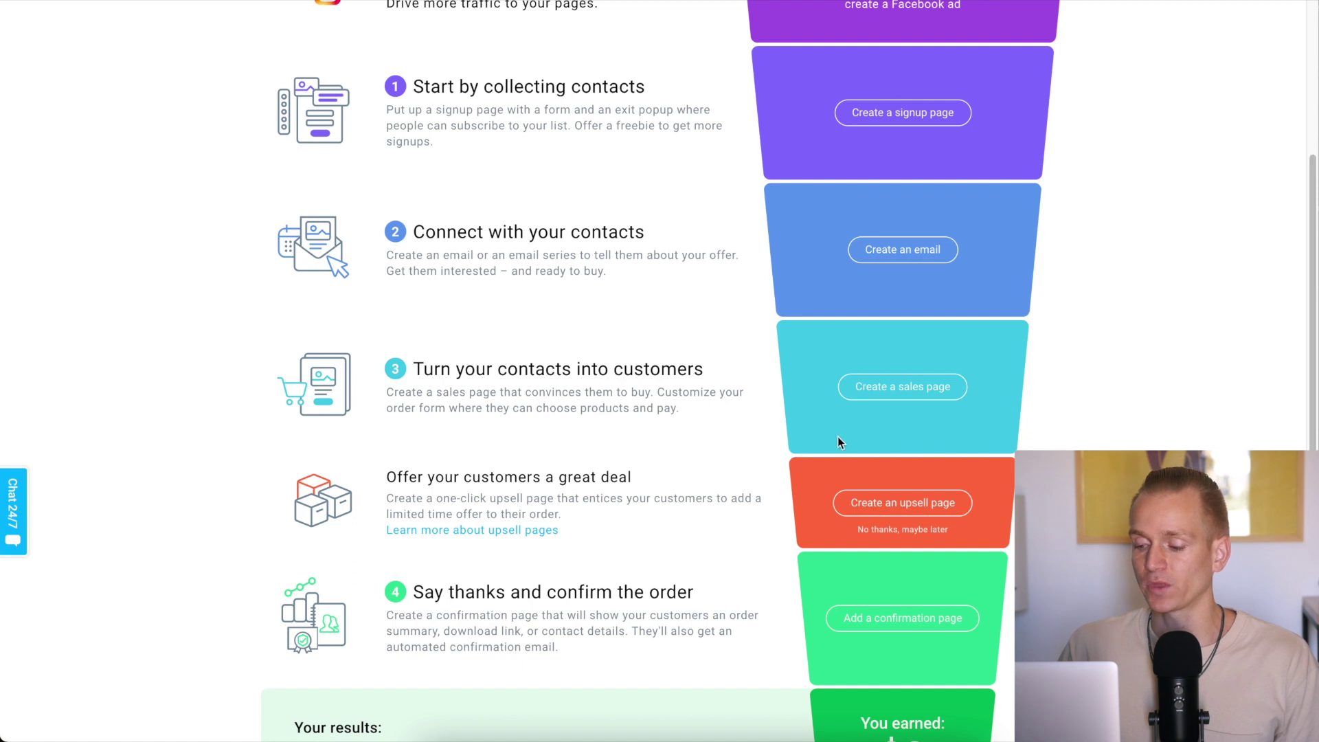
scroll(879, 323, "up", 2)
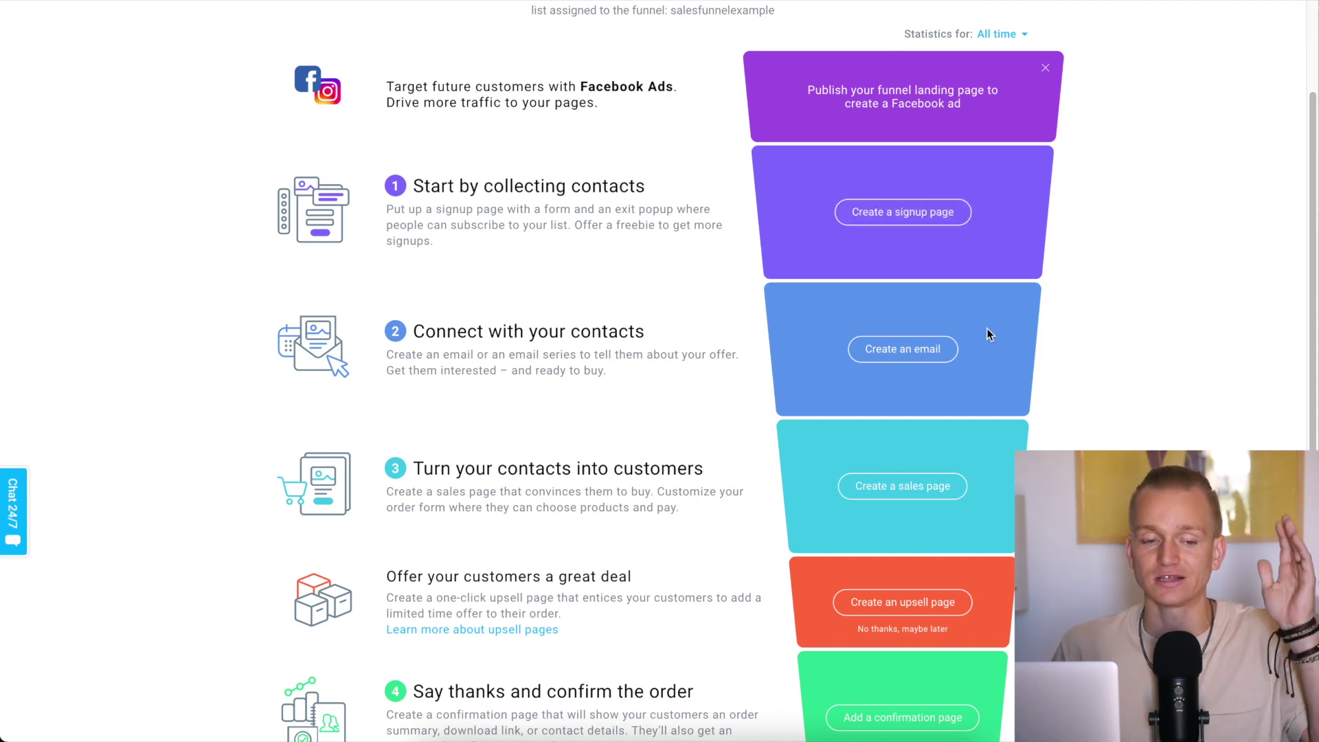
scroll(1000, 409, "down", 1)
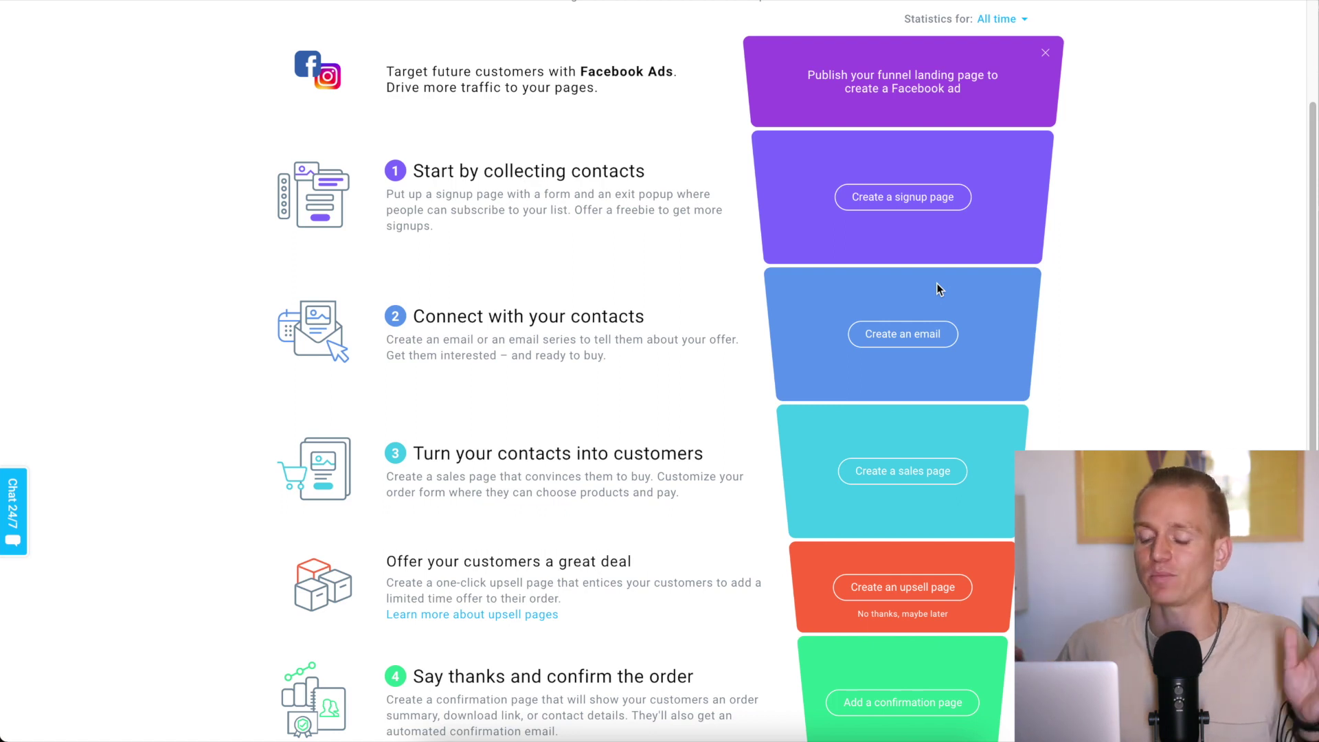
scroll(927, 233, "down", 1)
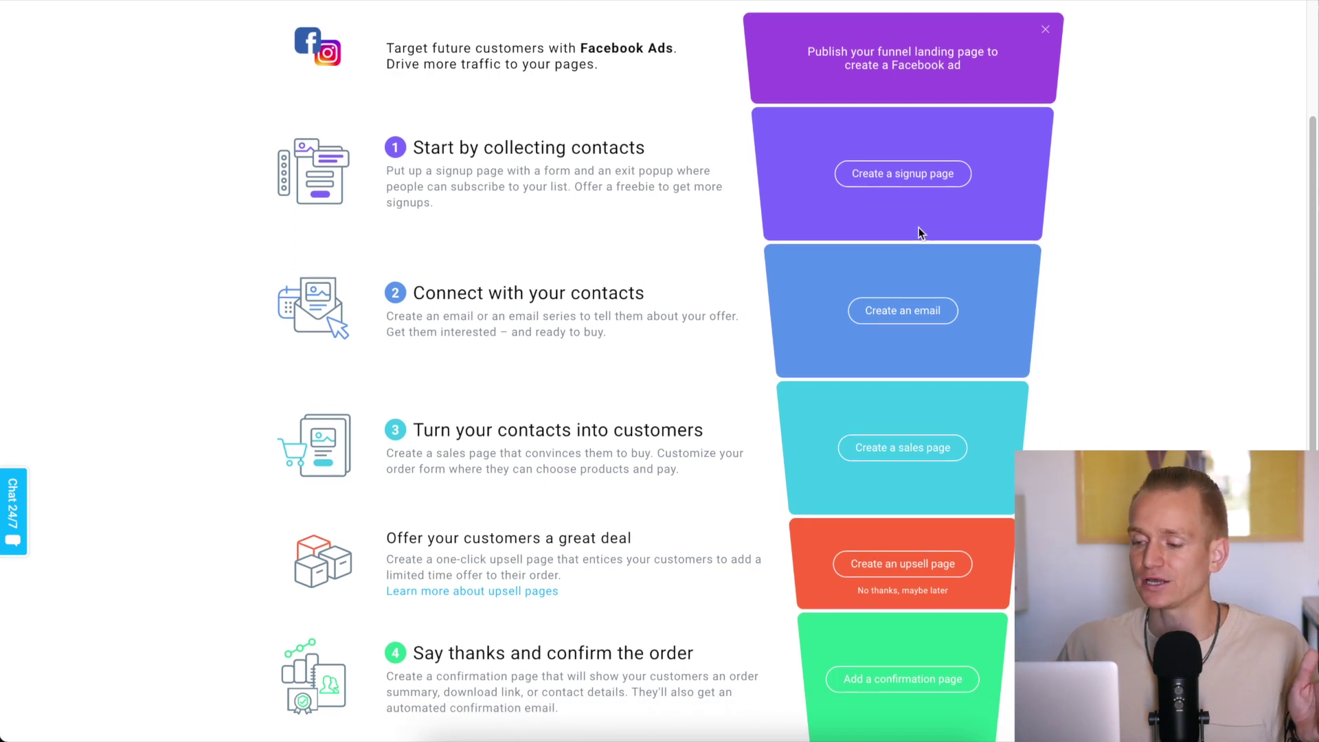
scroll(918, 226, "up", 3)
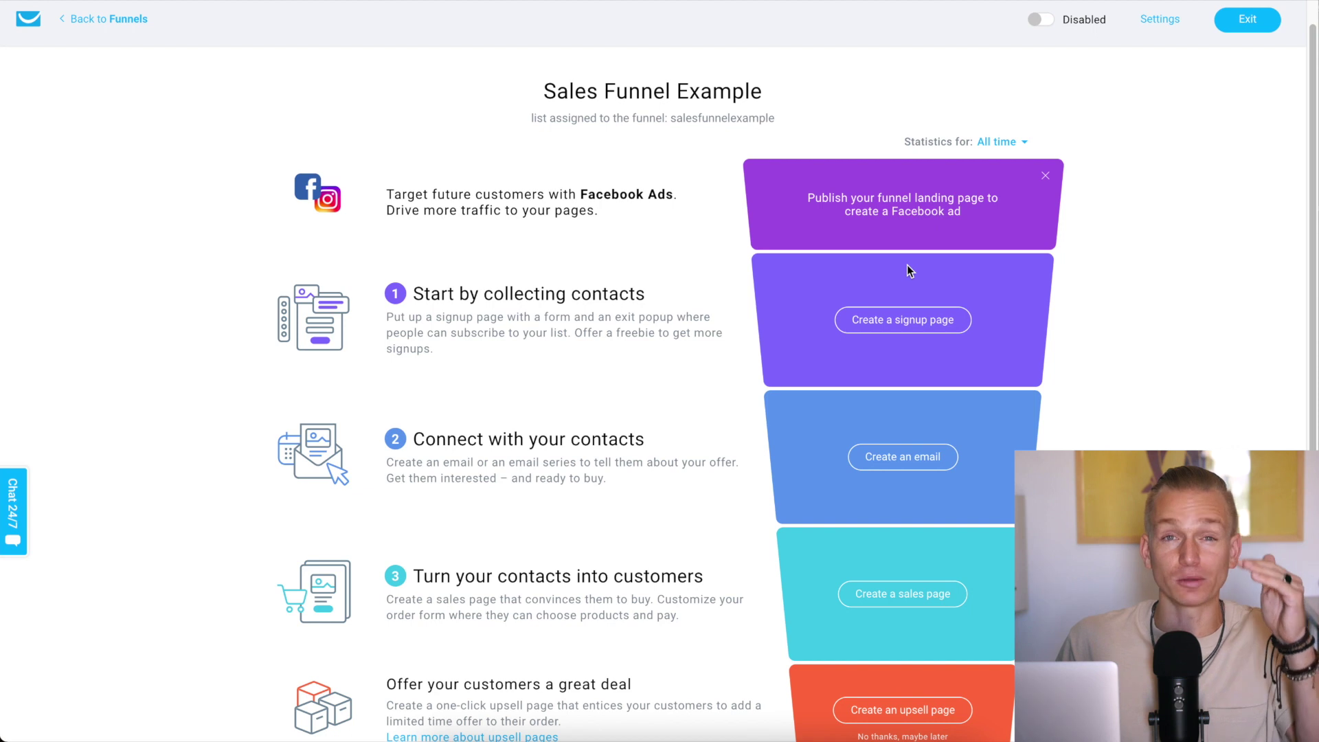
scroll(907, 267, "down", 3)
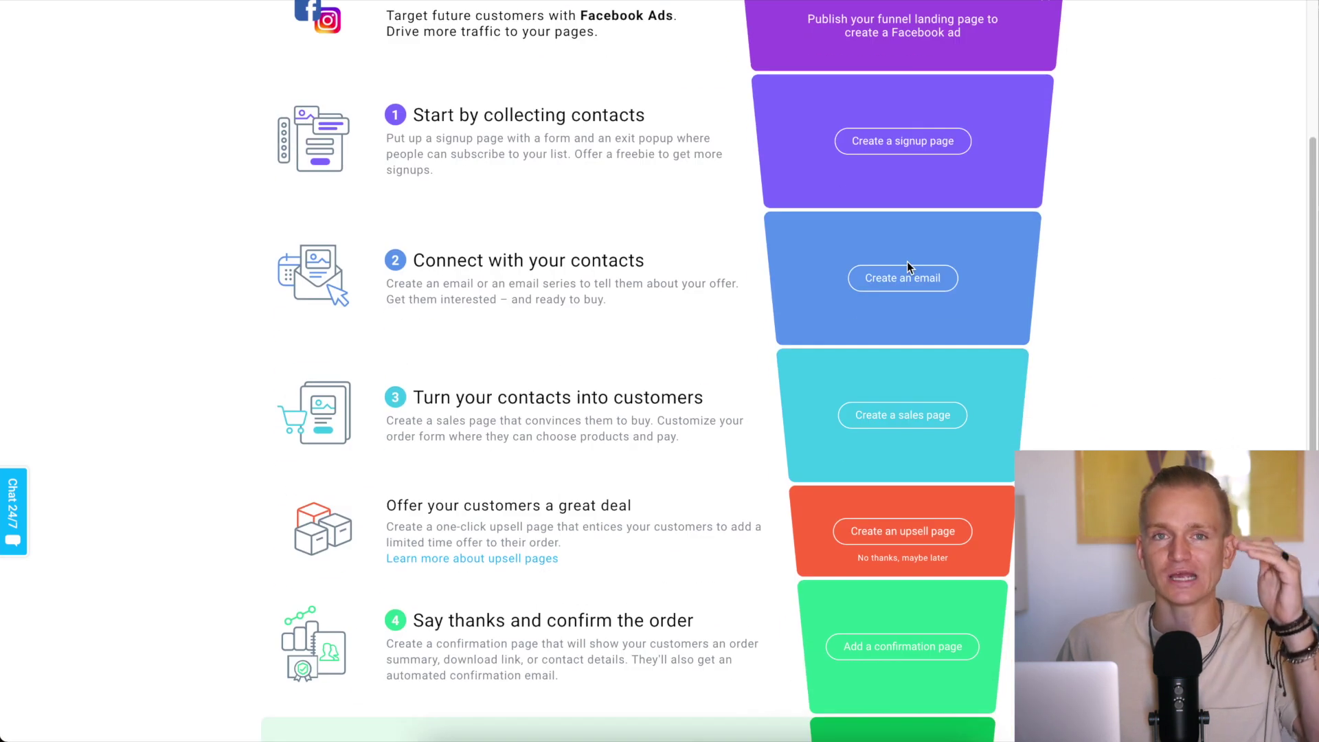
Examine the funnel's results and earnings summary close up, and look back over the complete funnel.
scroll(907, 265, "down", 3)
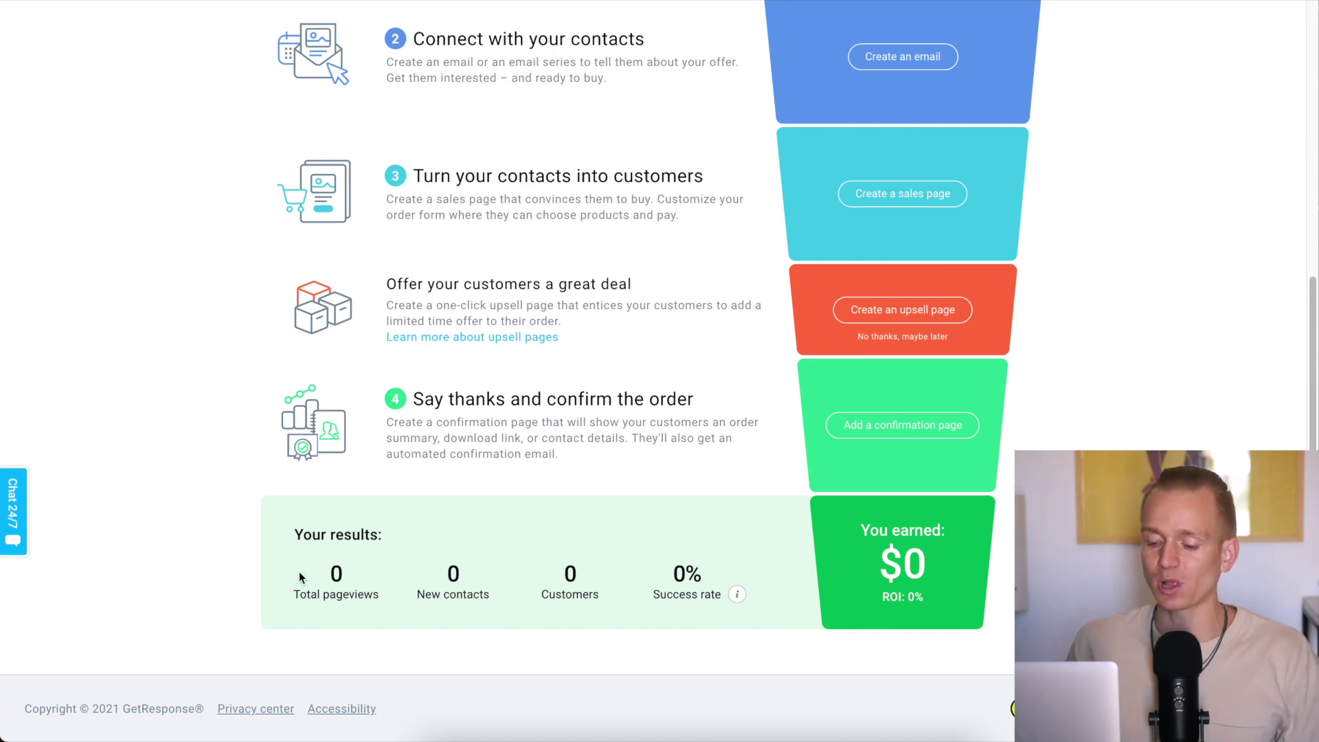
scroll(299, 572, "up", 3)
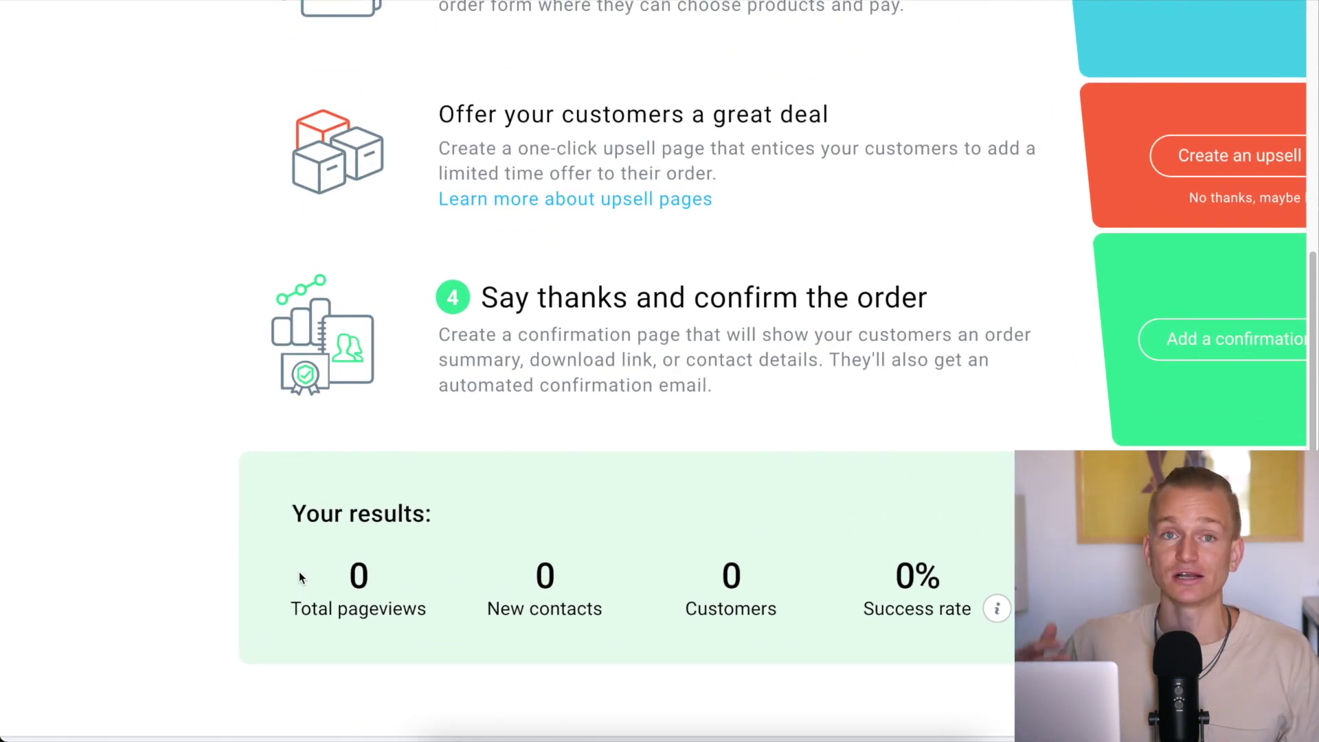
scroll(299, 572, "right", 5)
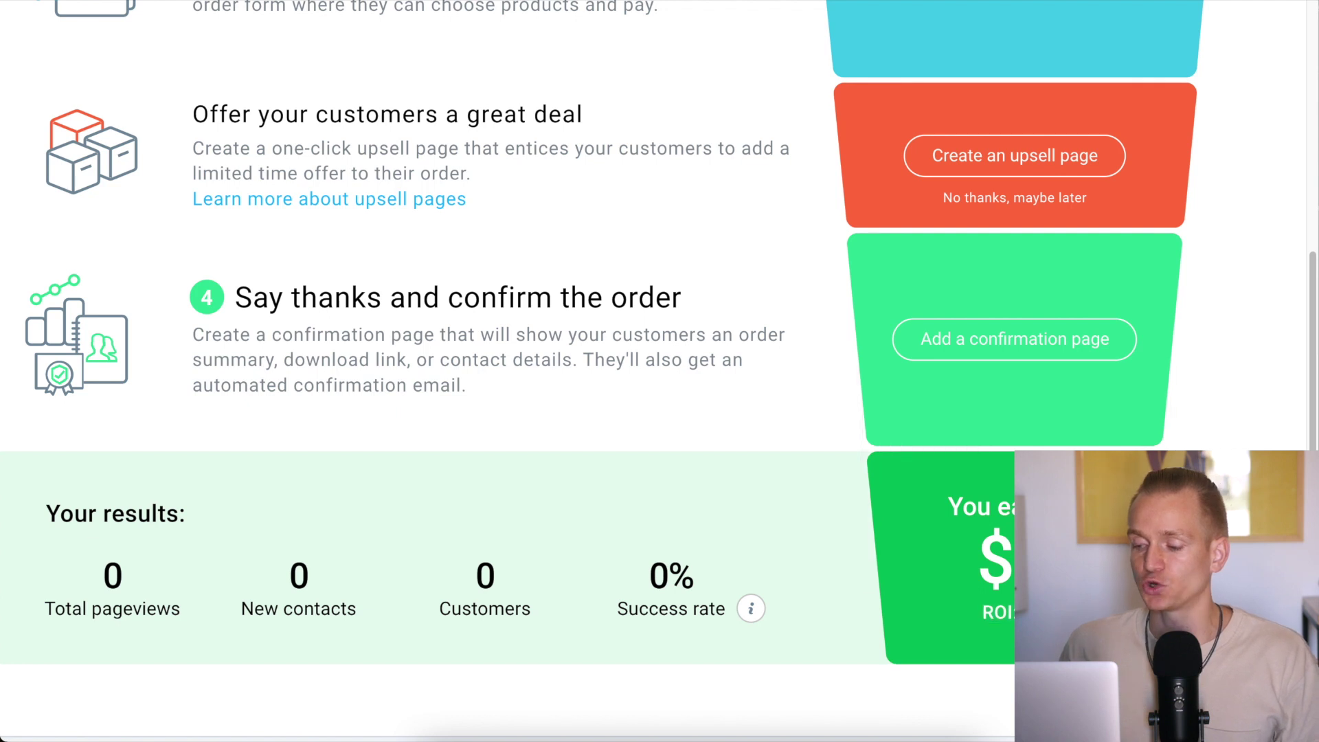
scroll(660, 371, "down", 5, "ctrl")
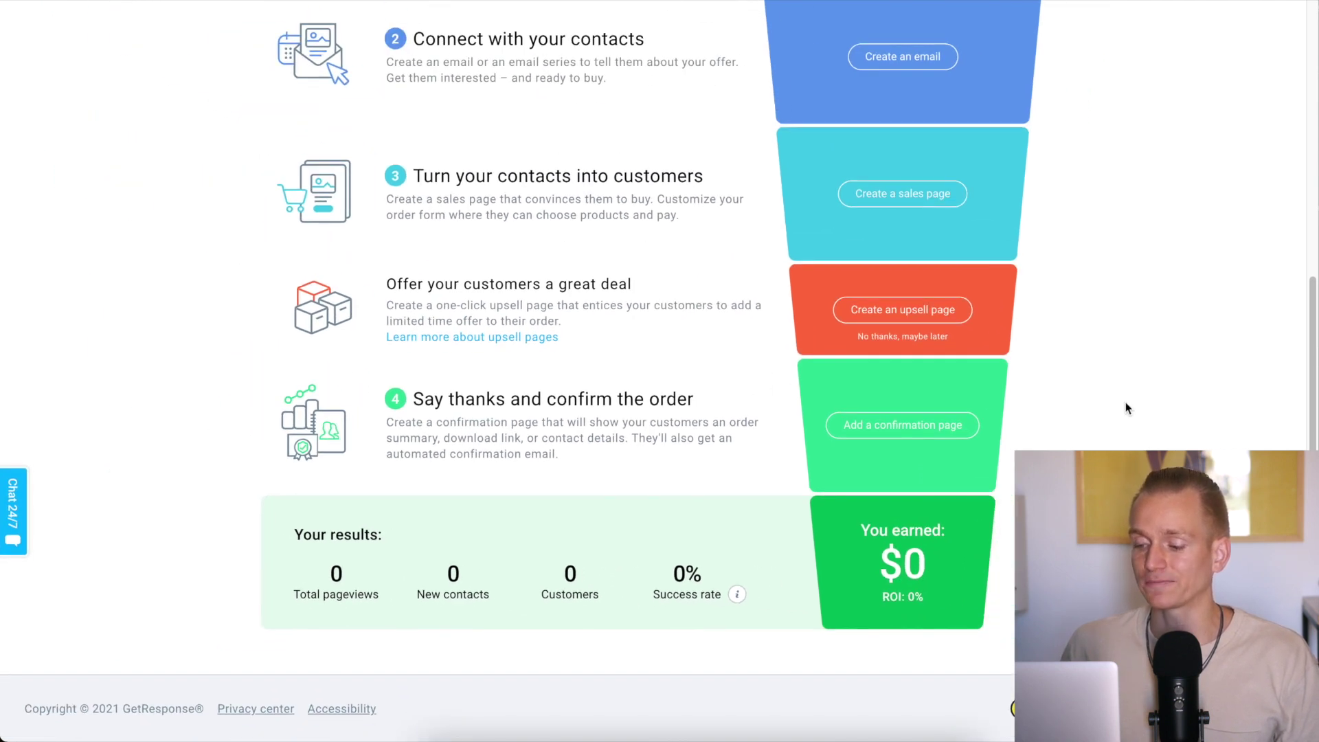
scroll(1131, 384, "up", 2)
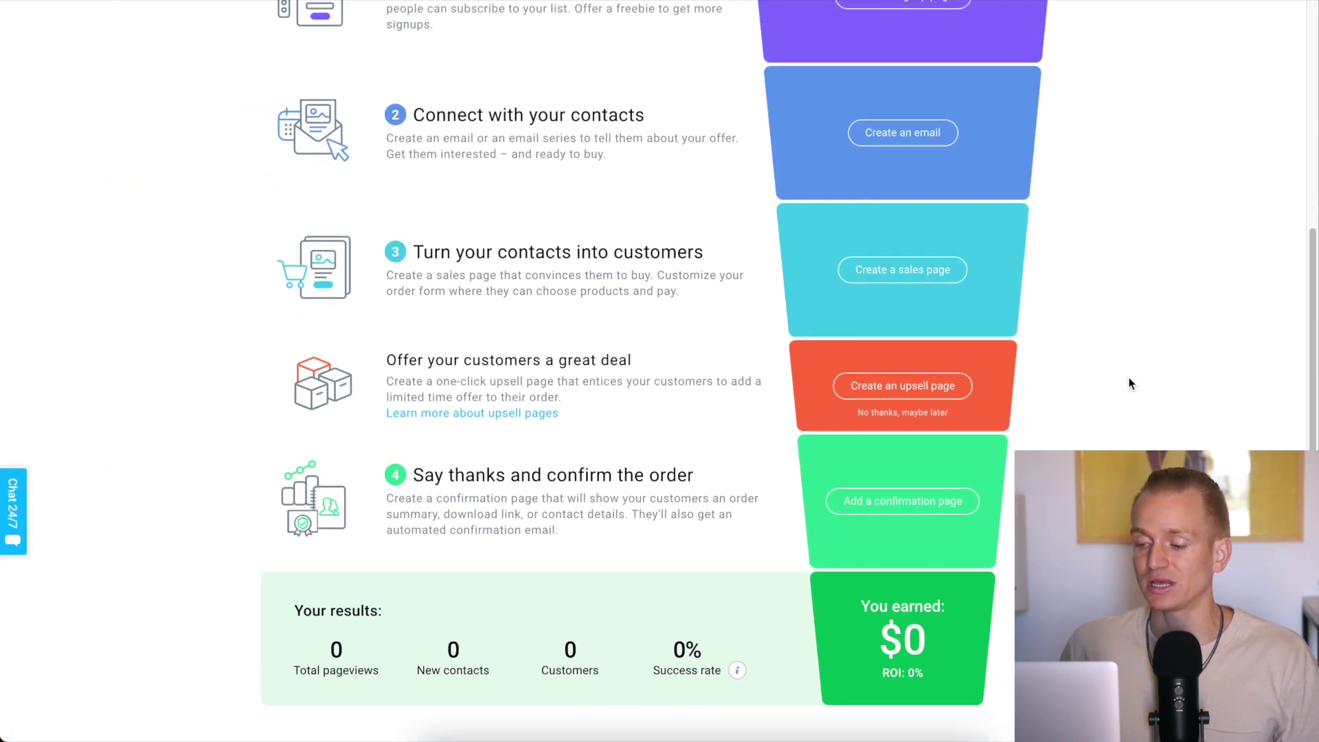
scroll(1130, 383, "up", 4)
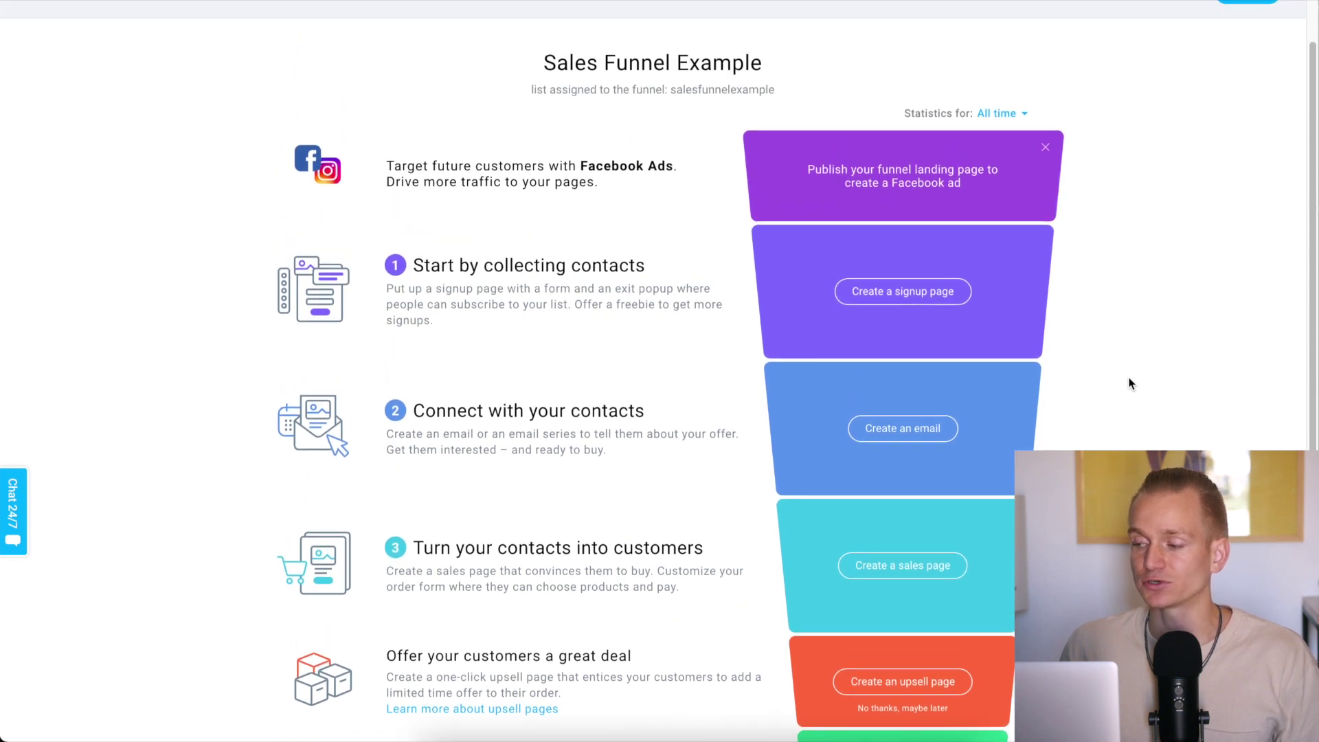
scroll(1127, 378, "down", 3)
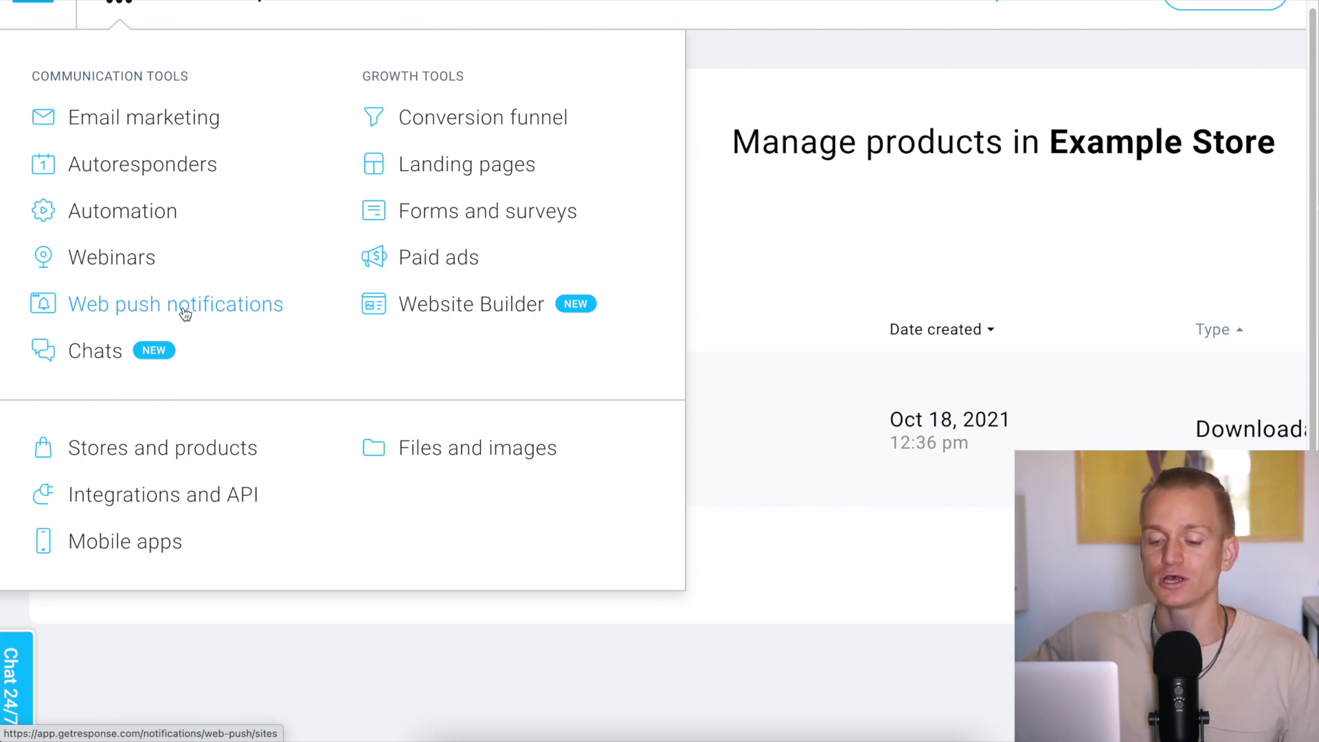
Review the communication and growth tools offered in GetResponse, including Web push notifications and Chats.
scroll(158, 301, "down", 1)
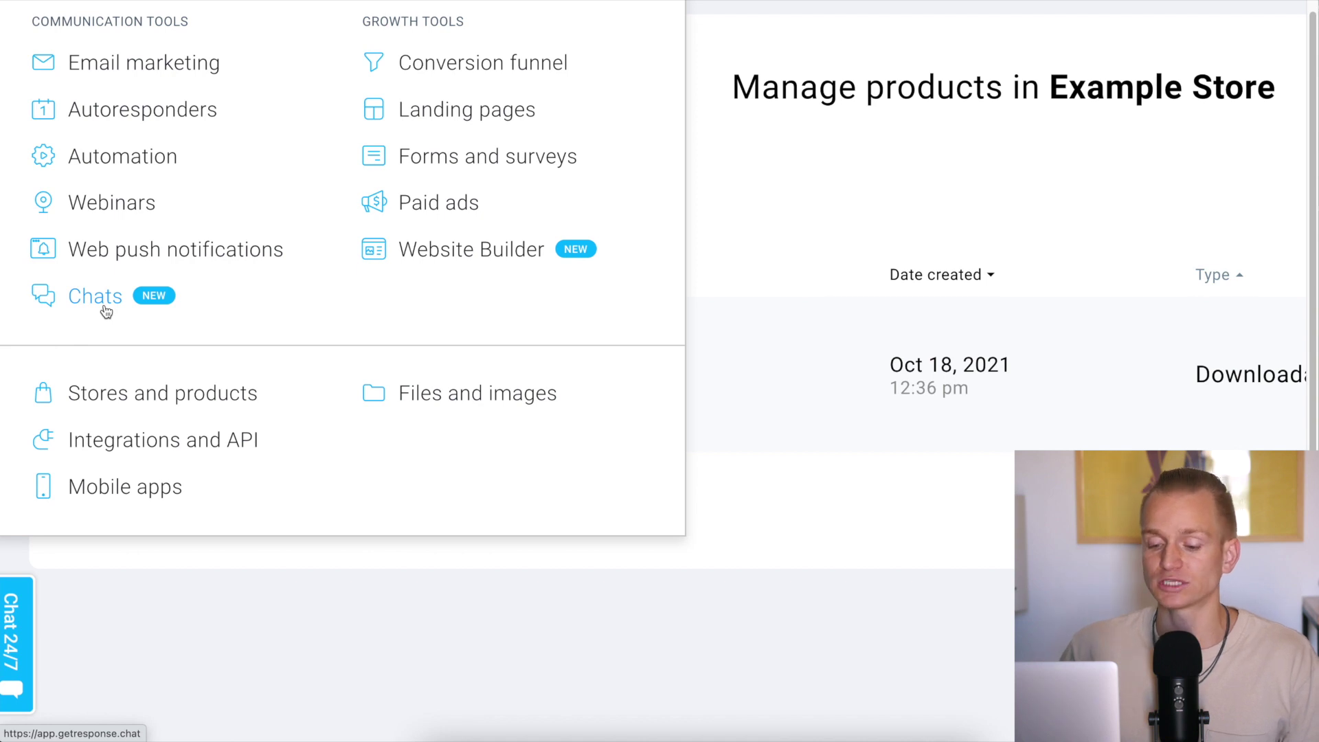
scroll(103, 309, "down", 1)
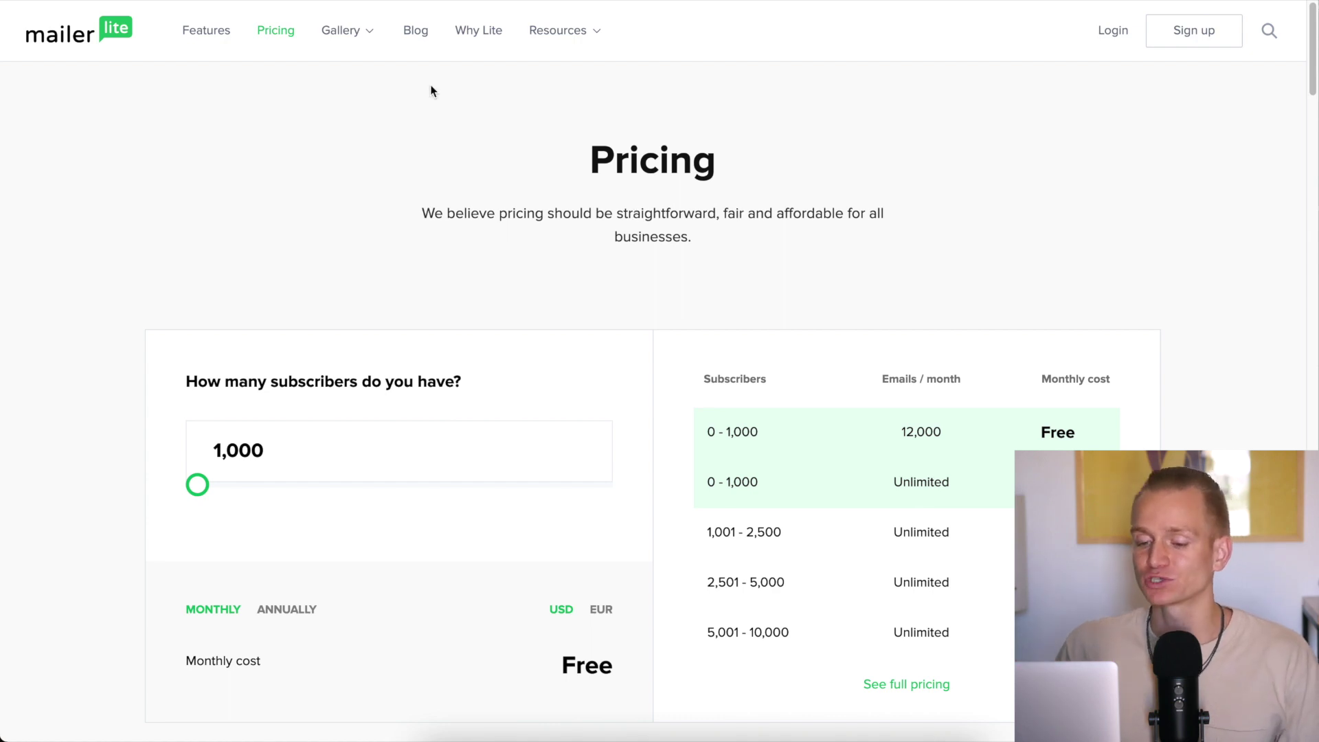
Switch to the MailerLite pricing page and examine the subscriber tiers, monthly email limits and monthly costs.
scroll(172, 120, "down", 1)
scroll(220, 130, "down", 2)
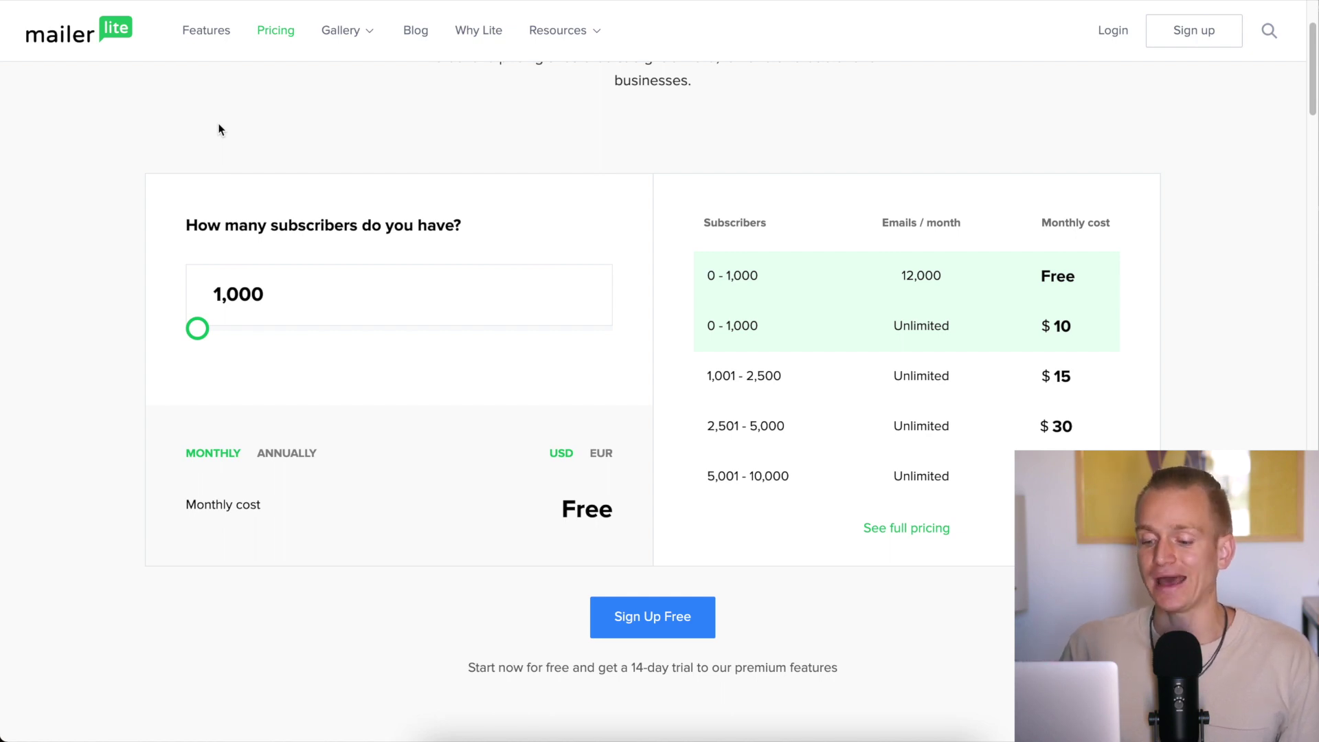
scroll(219, 129, "down", 1)
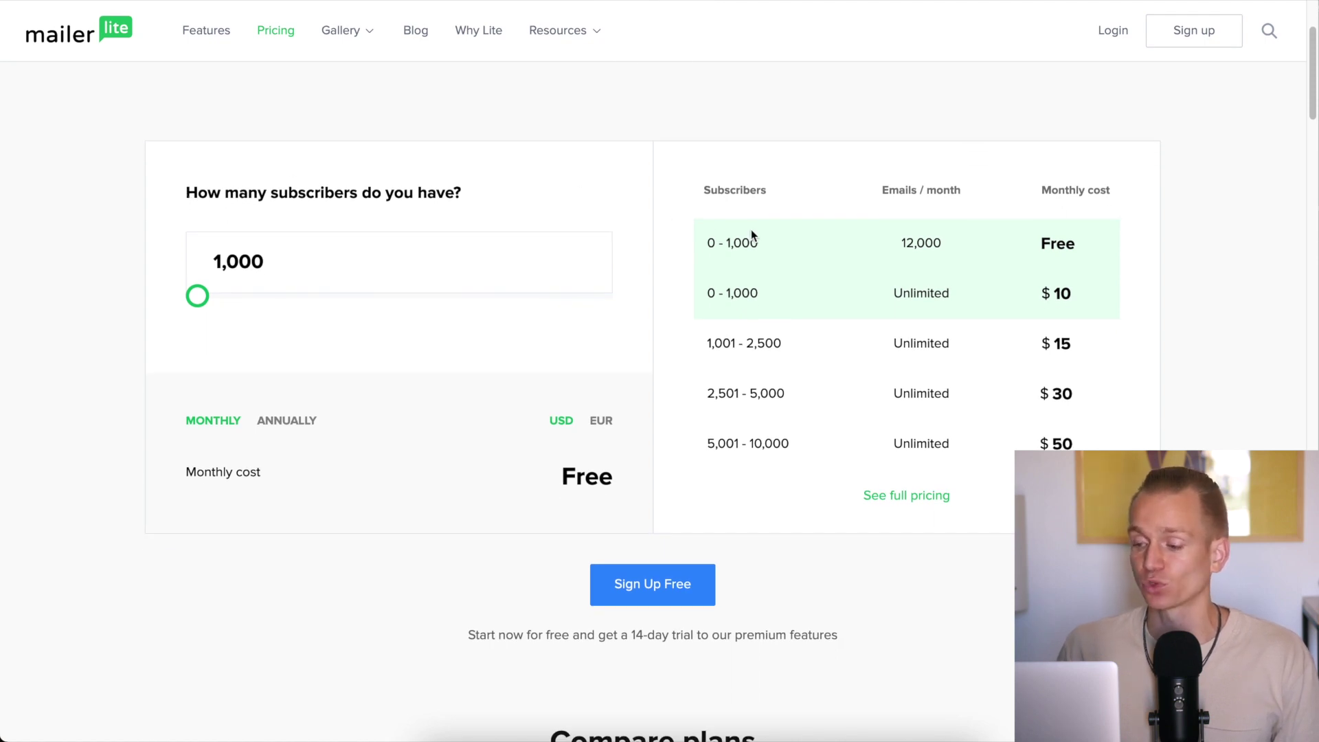
scroll(751, 235, "right", 4)
left_click_drag(689, 252, 770, 257)
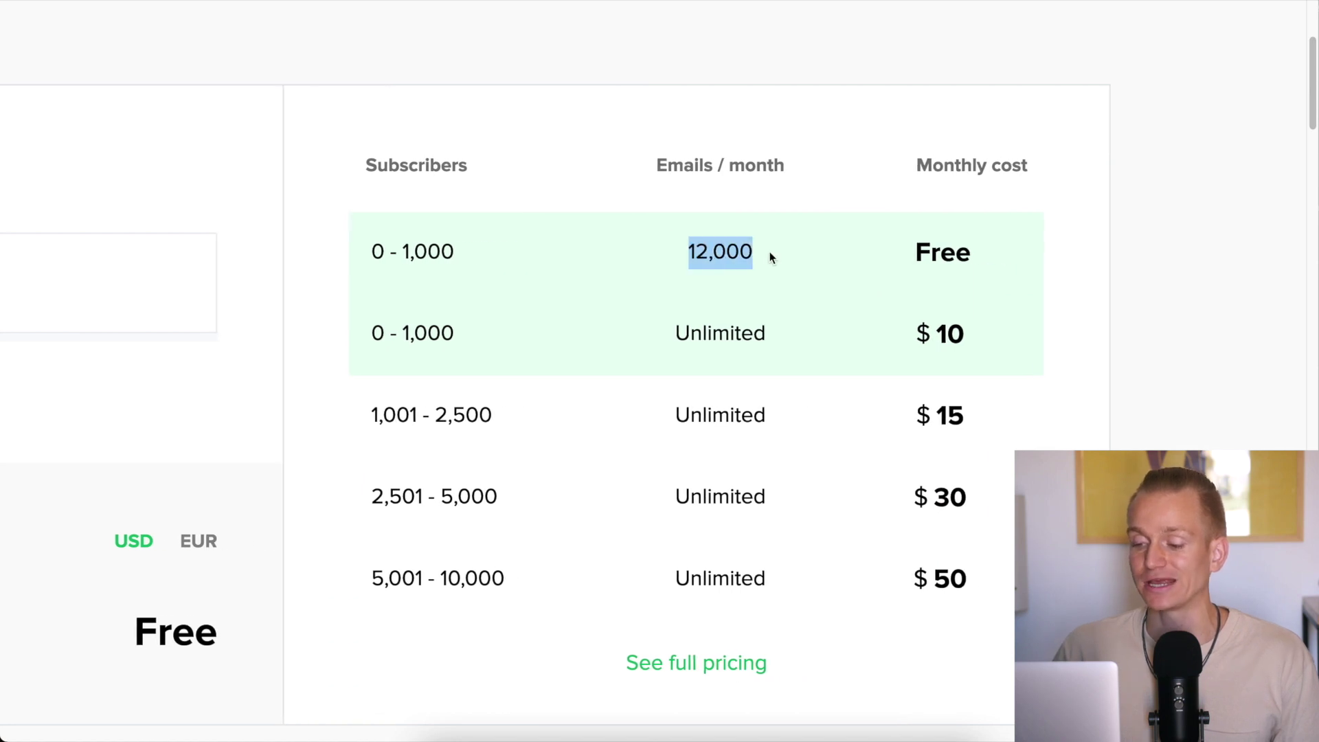
left_click(752, 119)
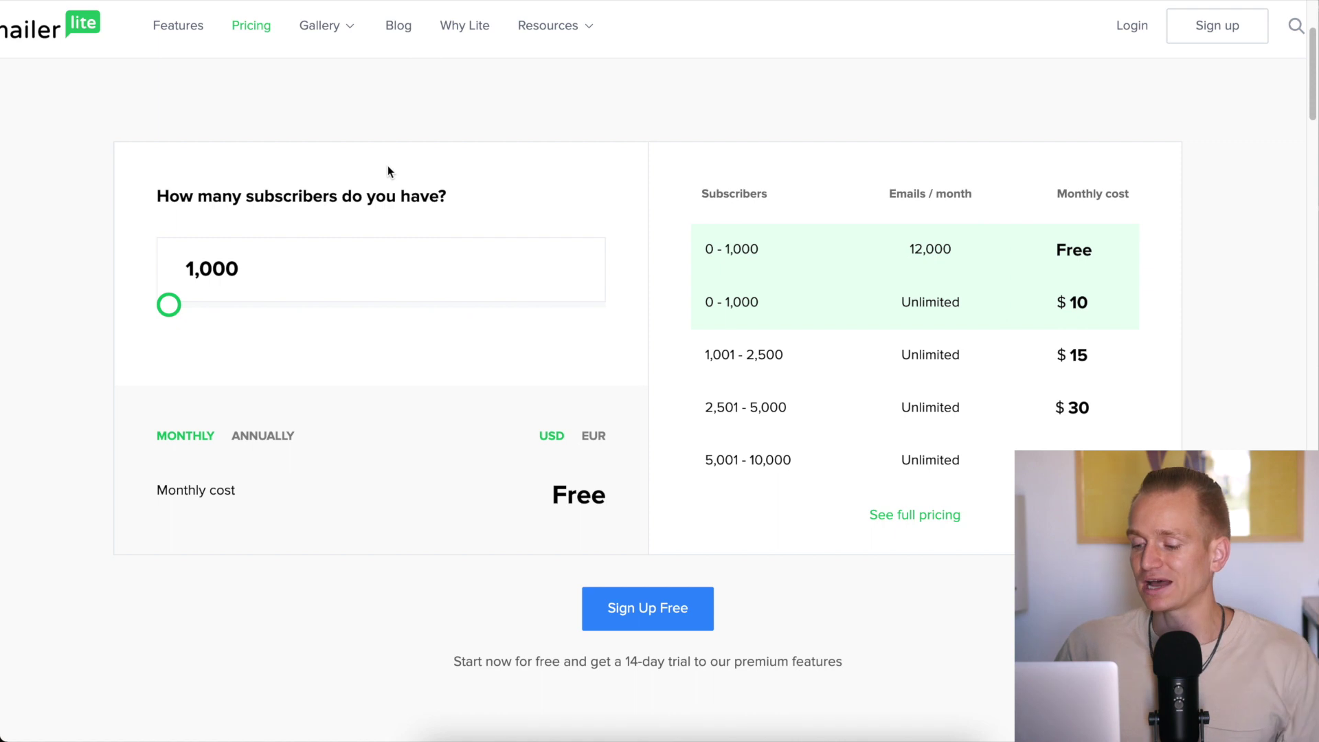
scroll(1039, 377, "up", 5)
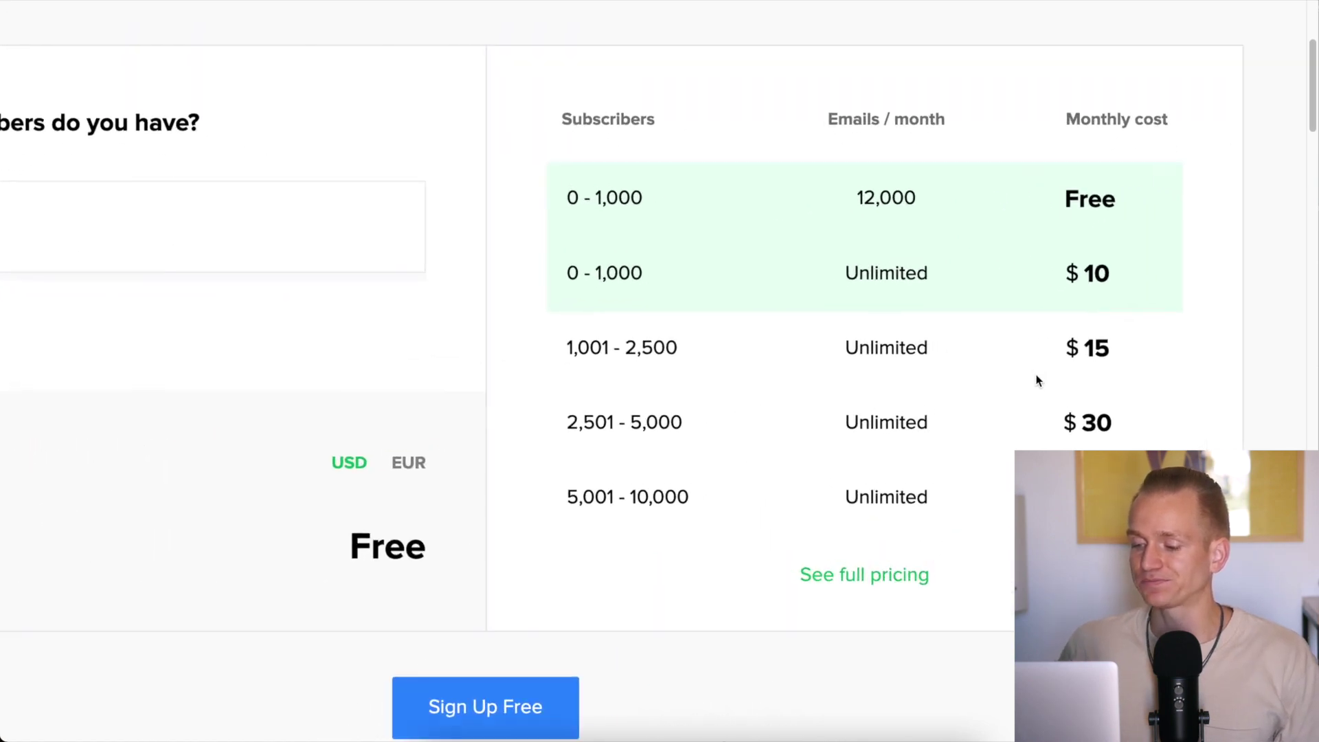
scroll(1036, 377, "right", 3)
scroll(1031, 378, "down", 2)
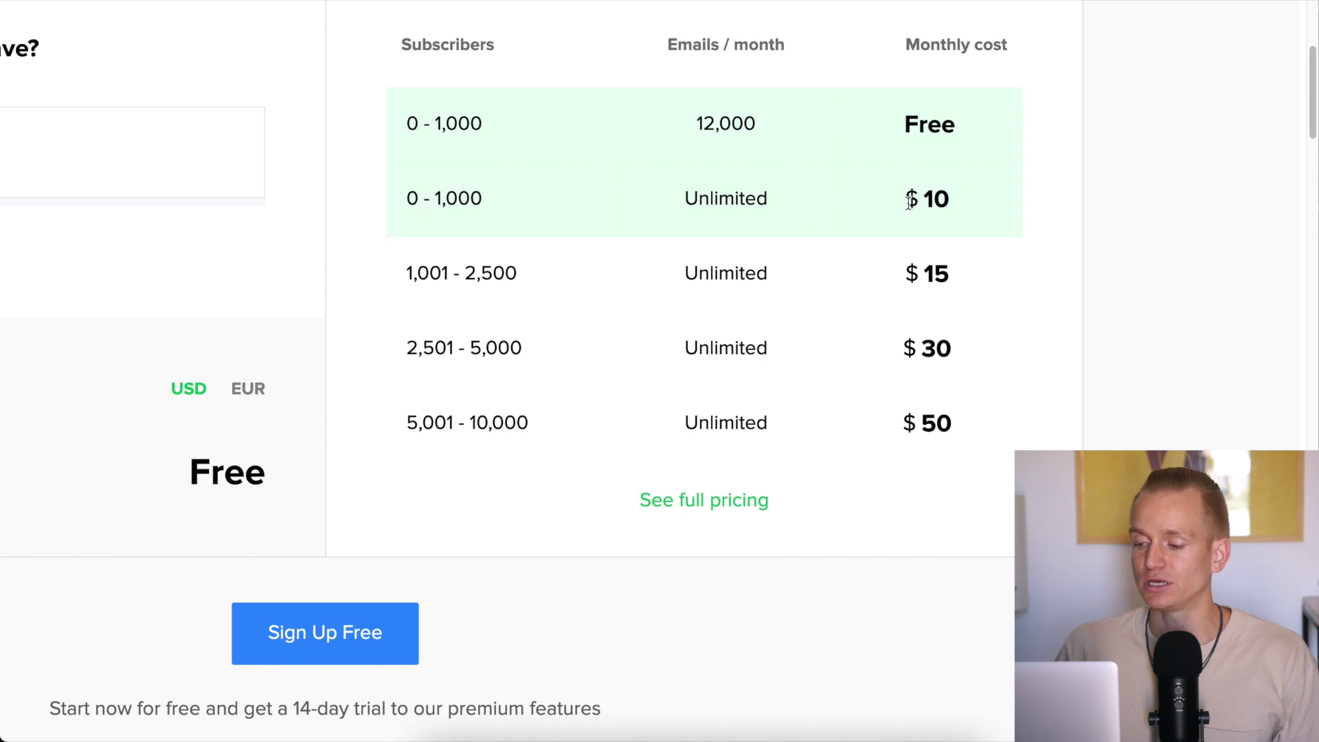
Compare MailerLite's monthly and annual subscriber costs by showing annual billing with its discount, and return to monthly billing.
left_click_drag(904, 199, 959, 204)
left_click(965, 200)
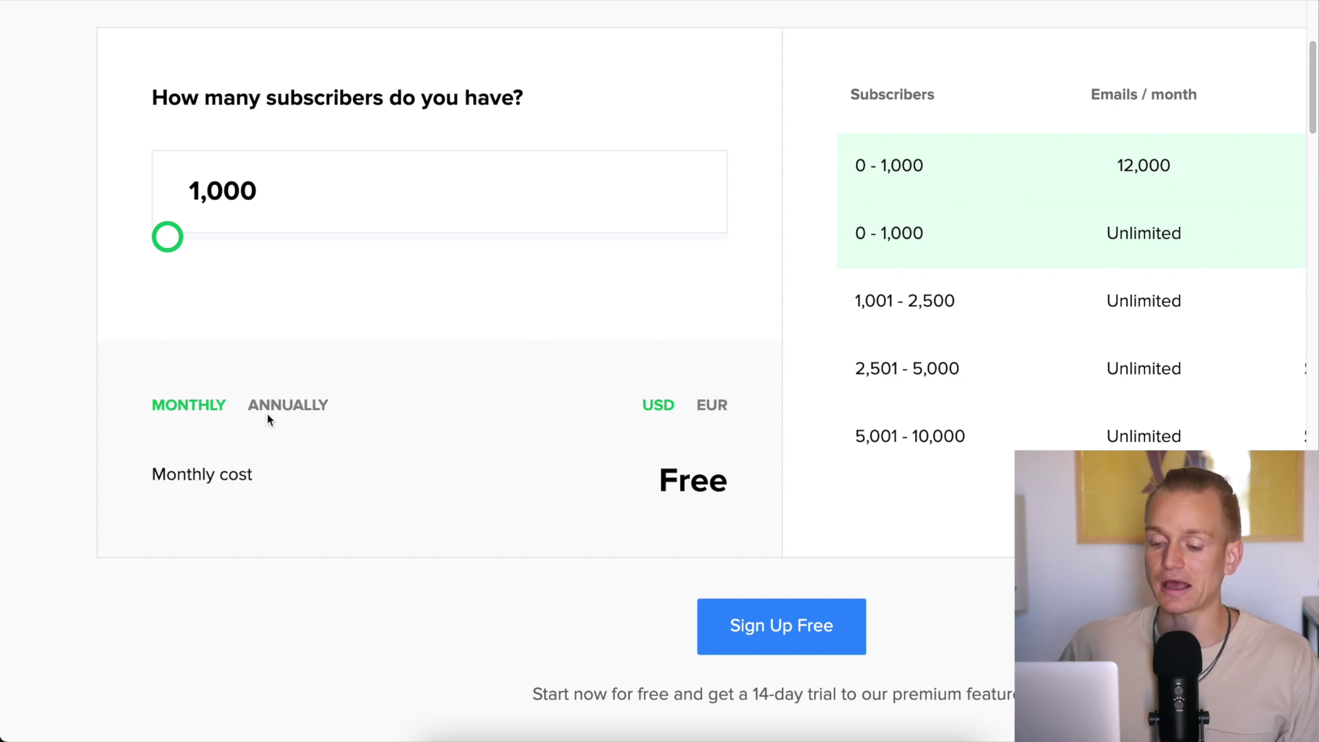
left_click(291, 414)
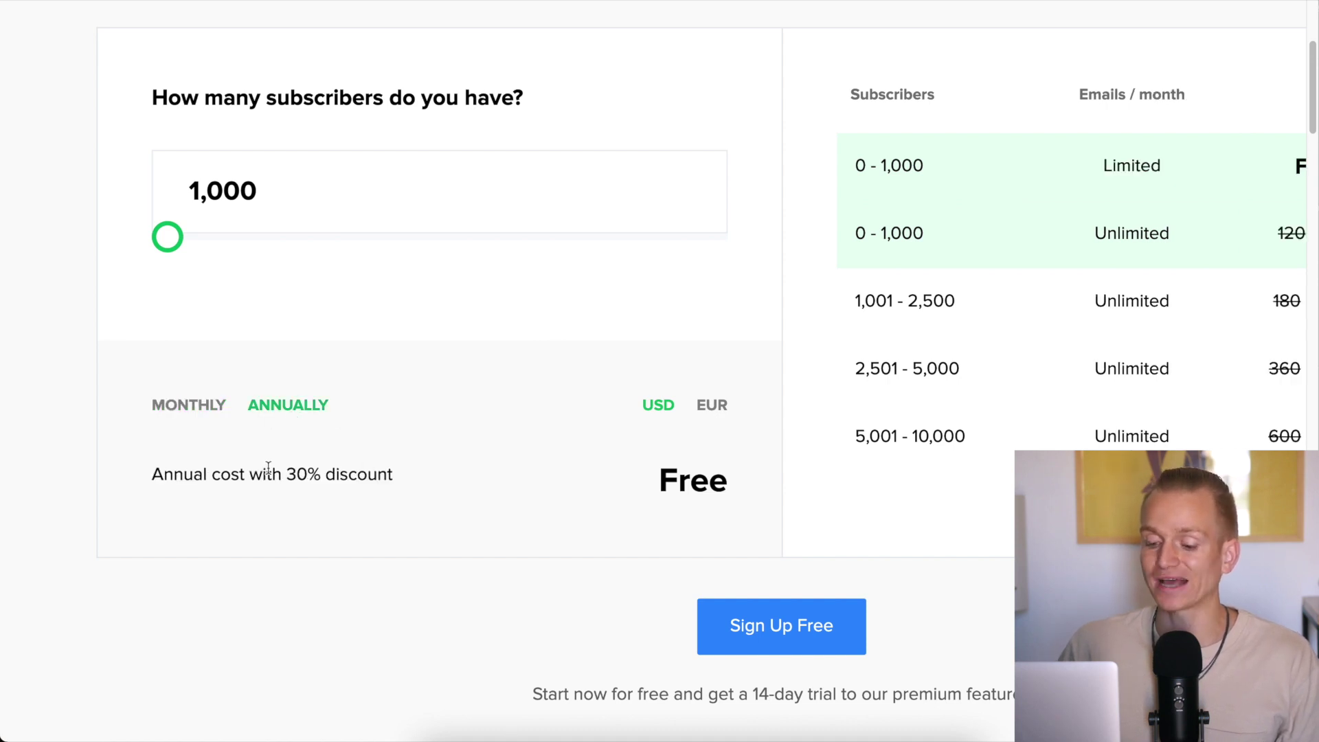
left_click_drag(263, 474, 384, 475)
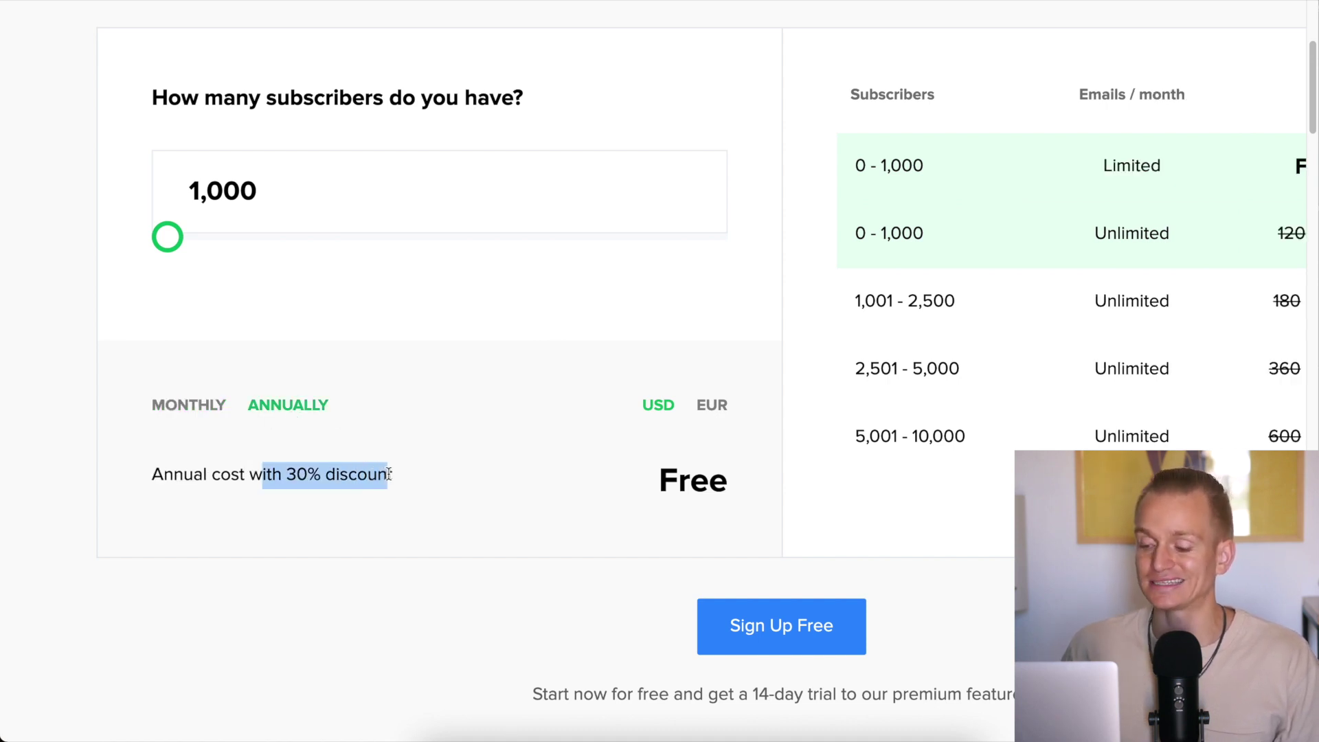
scroll(386, 473, "right", 5)
scroll(385, 460, "left", 1)
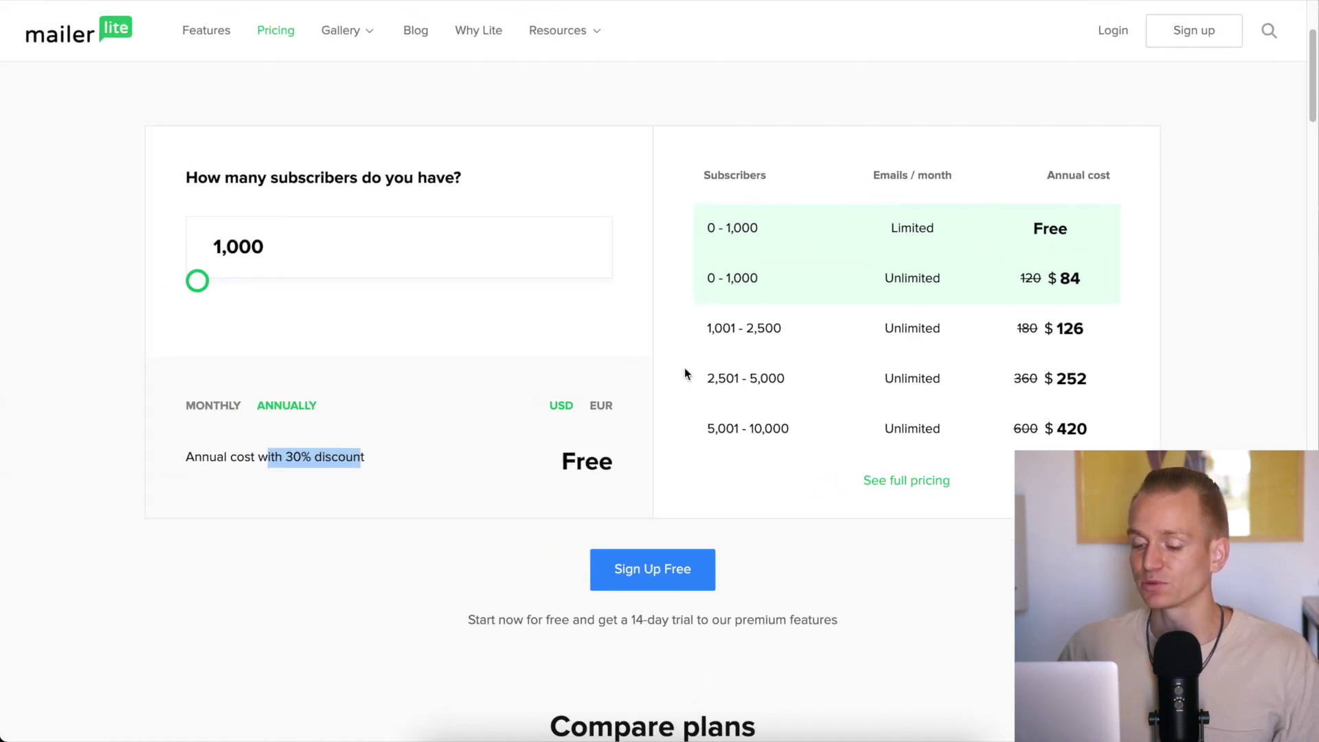
left_click(223, 407)
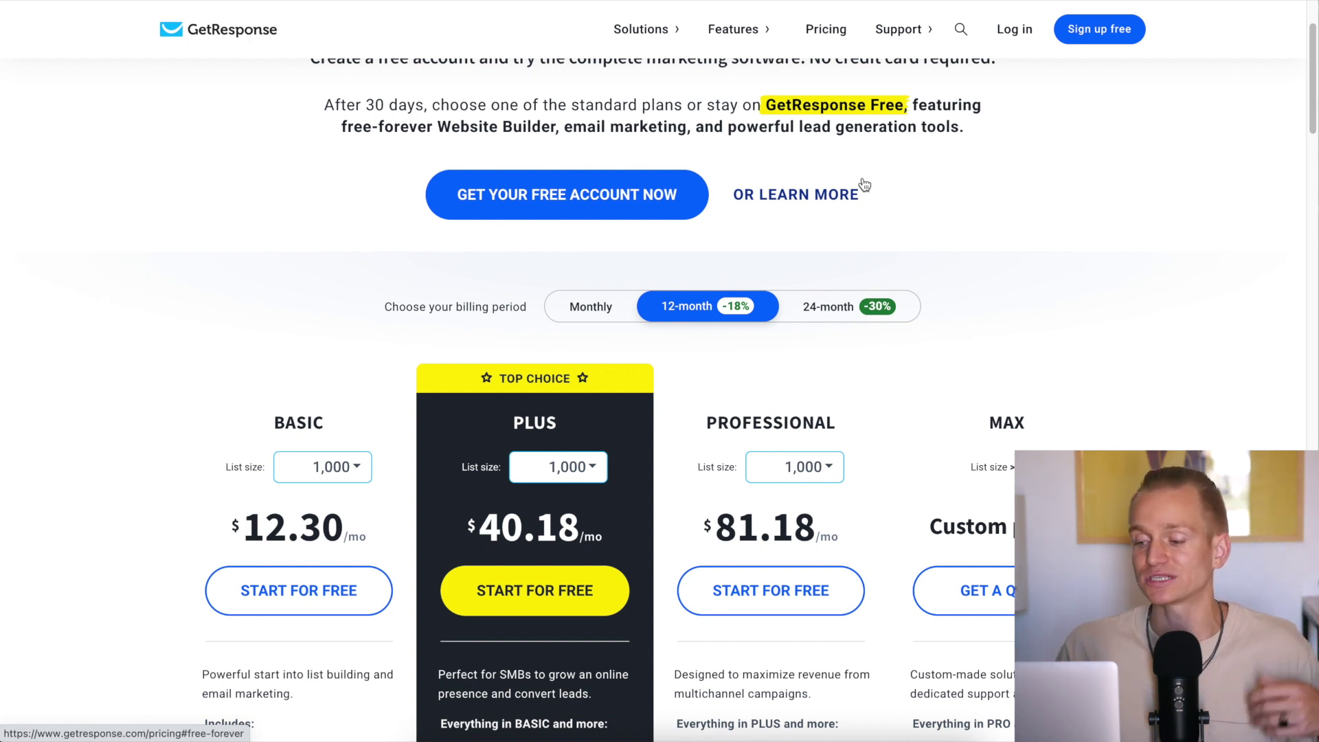
Examine the 12-month prices of the GetResponse plans, especially Basic, and set the billing period to Monthly.
scroll(691, 167, "down", 4)
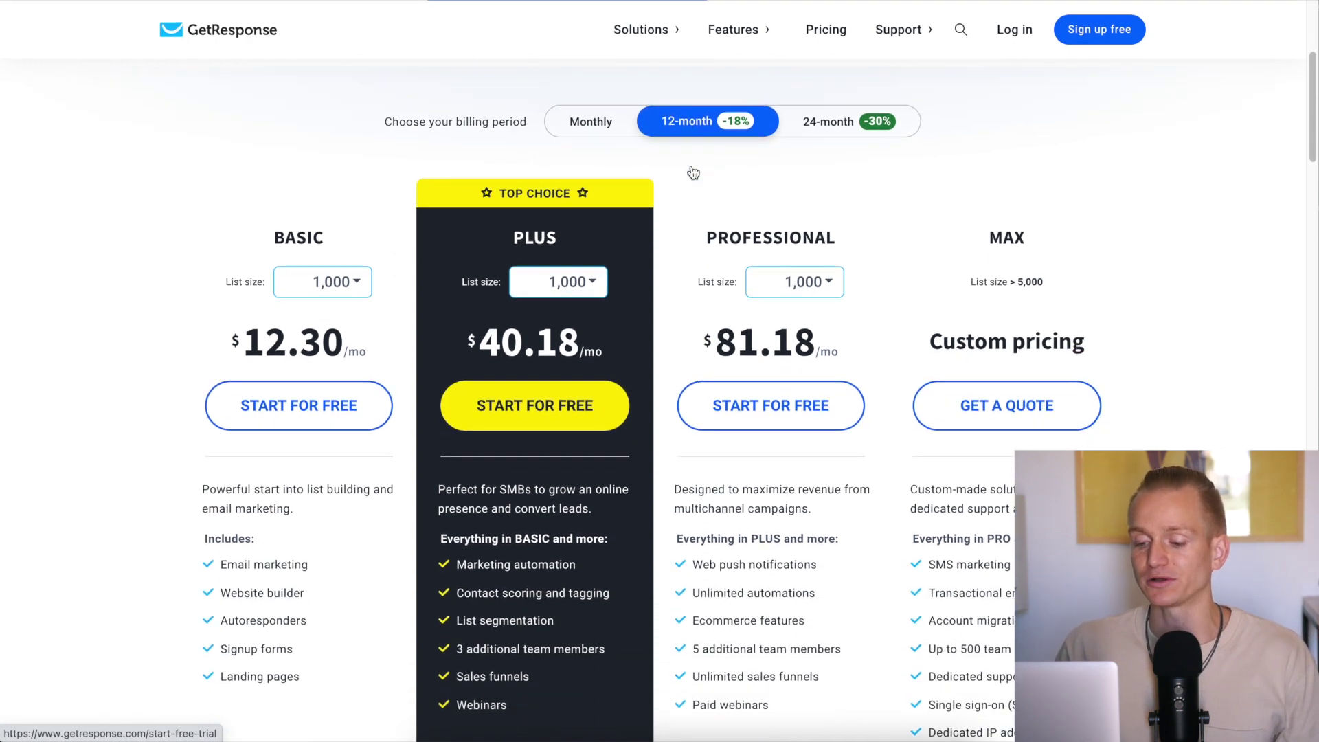
scroll(692, 165, "down", 1)
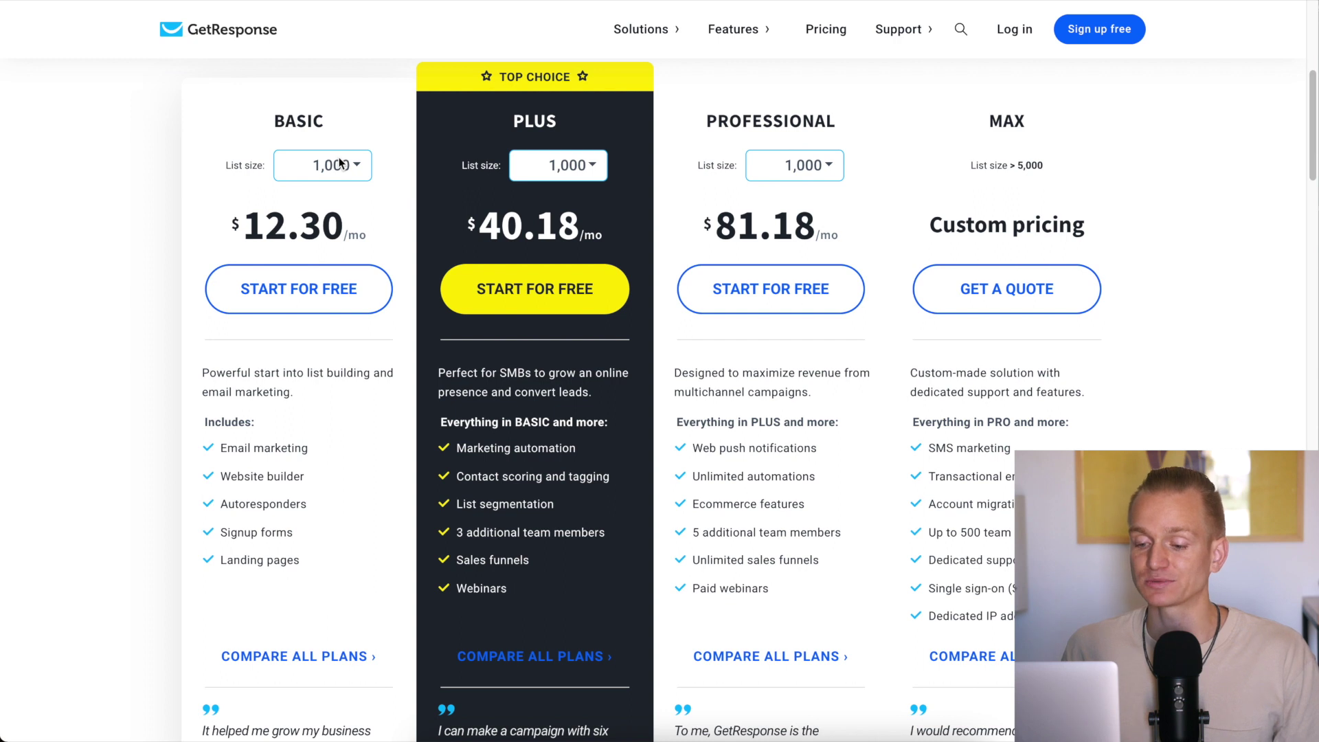
scroll(339, 163, "up", 5)
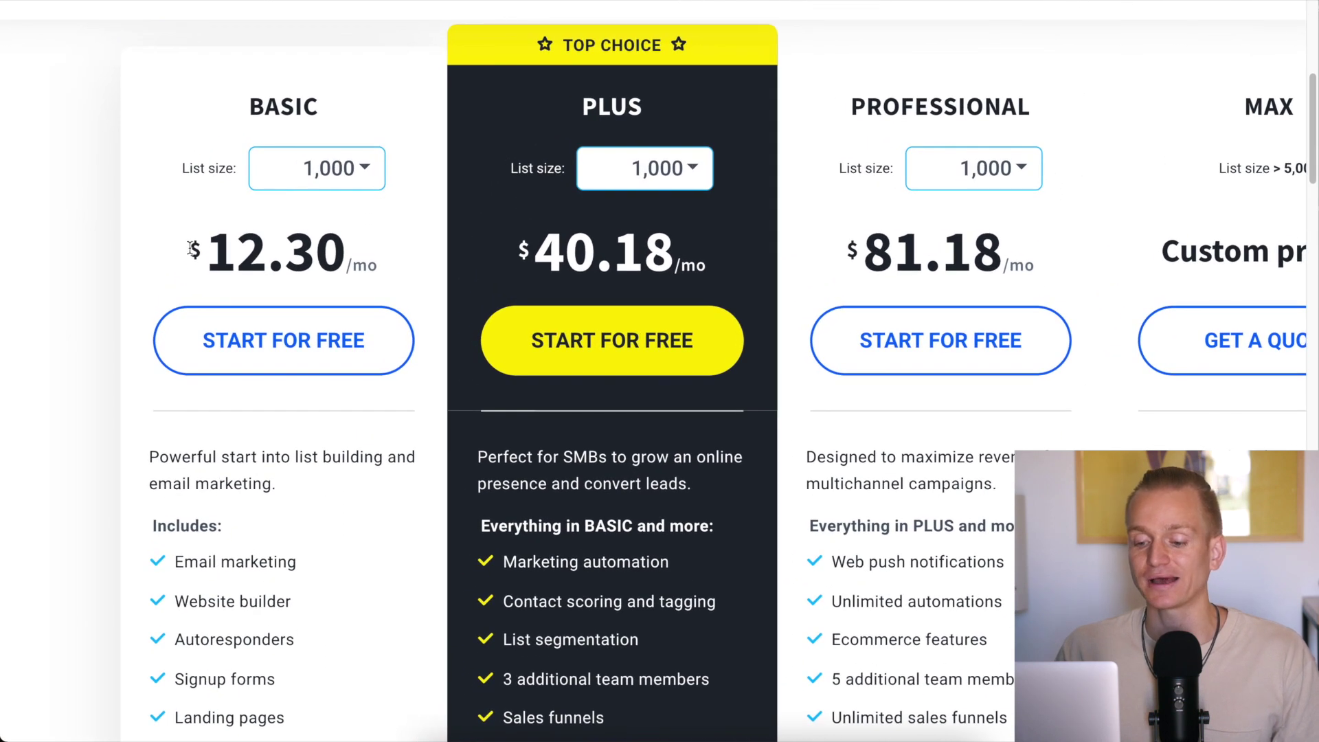
left_click_drag(215, 265, 352, 265)
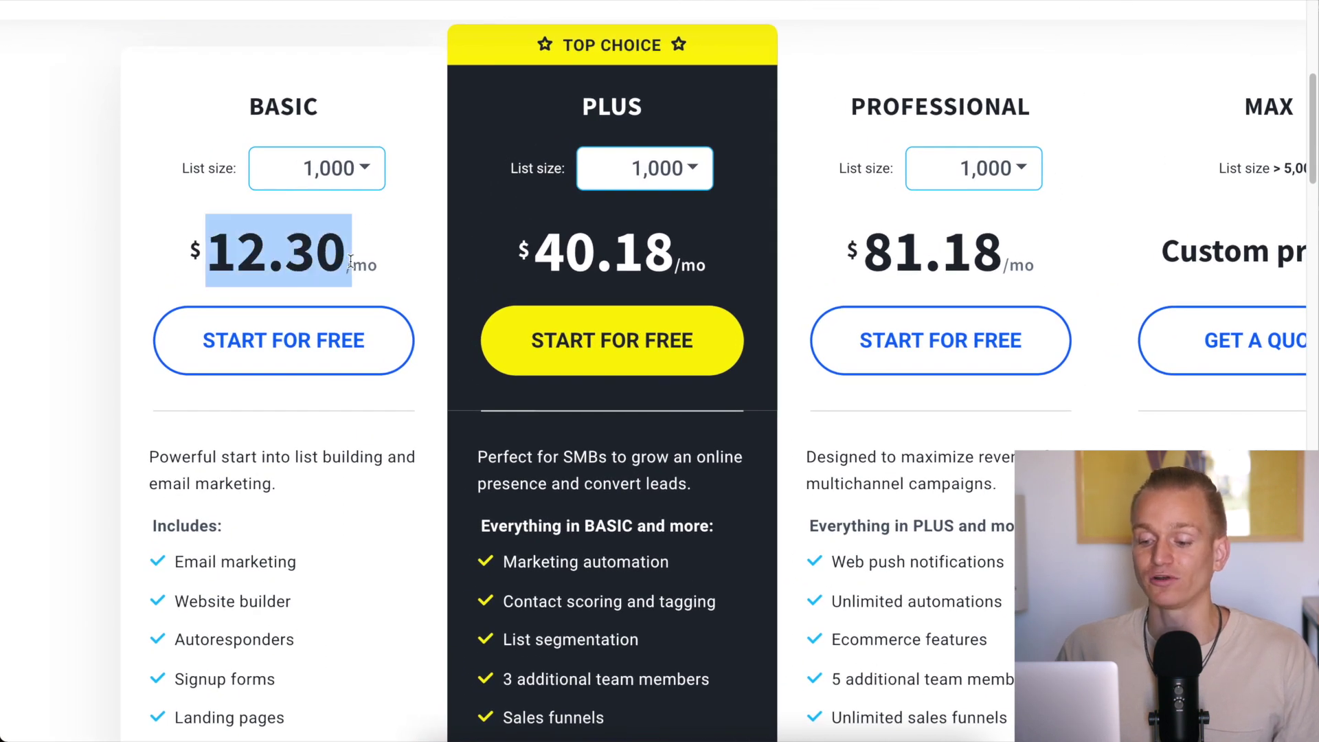
left_click(102, 226)
scroll(103, 230, "down", 5)
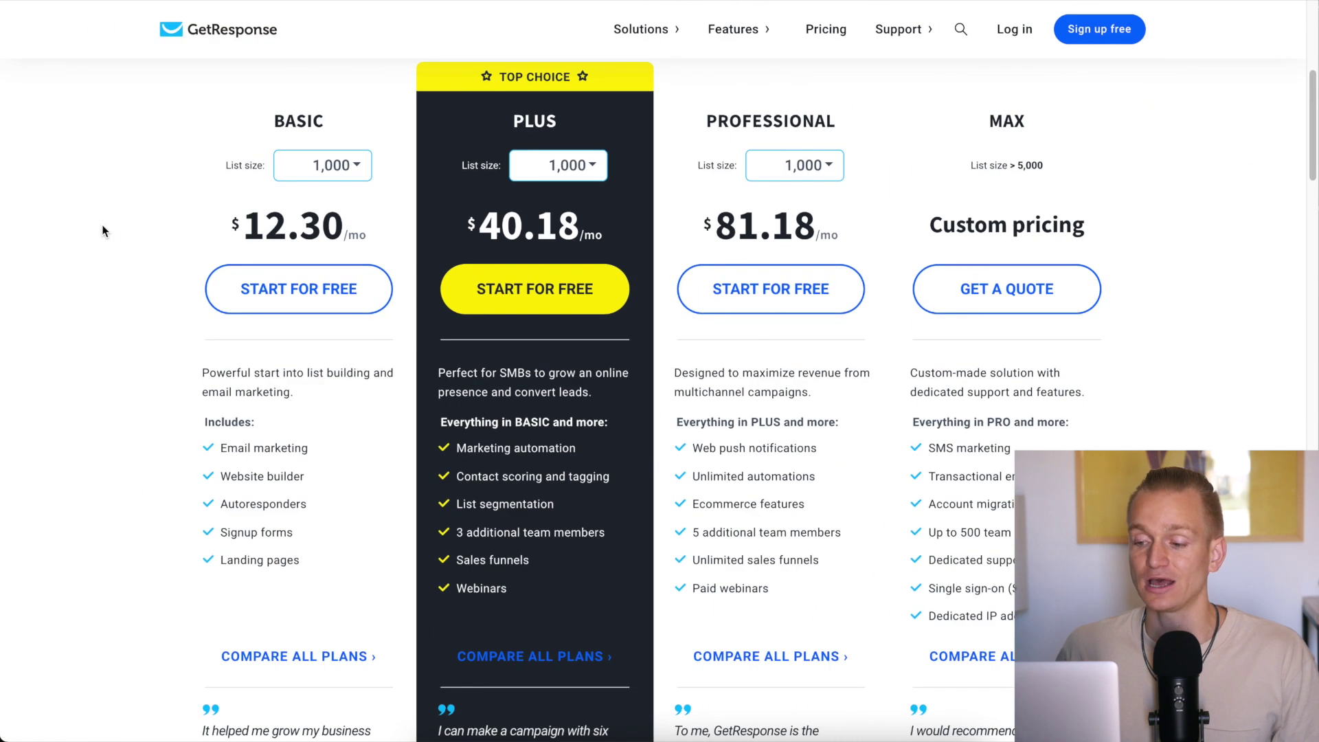
scroll(103, 231, "up", 2)
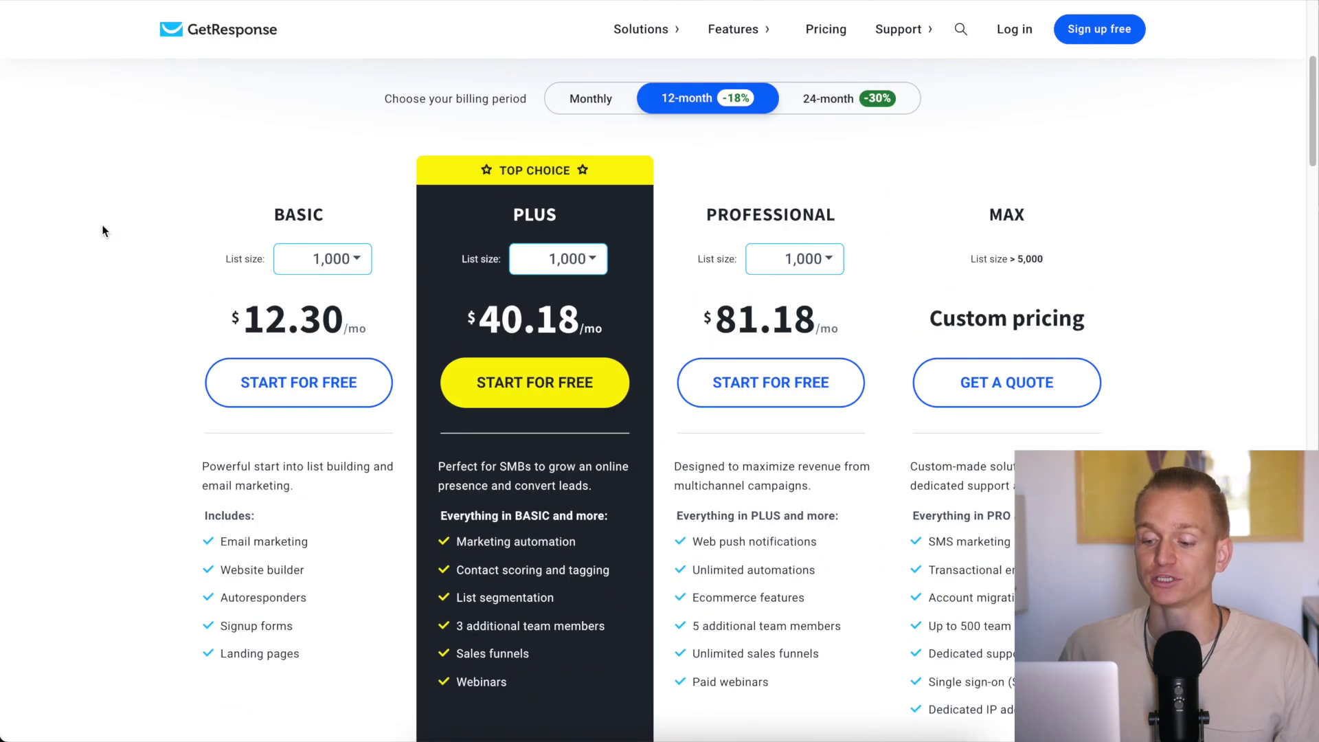
left_click(588, 103)
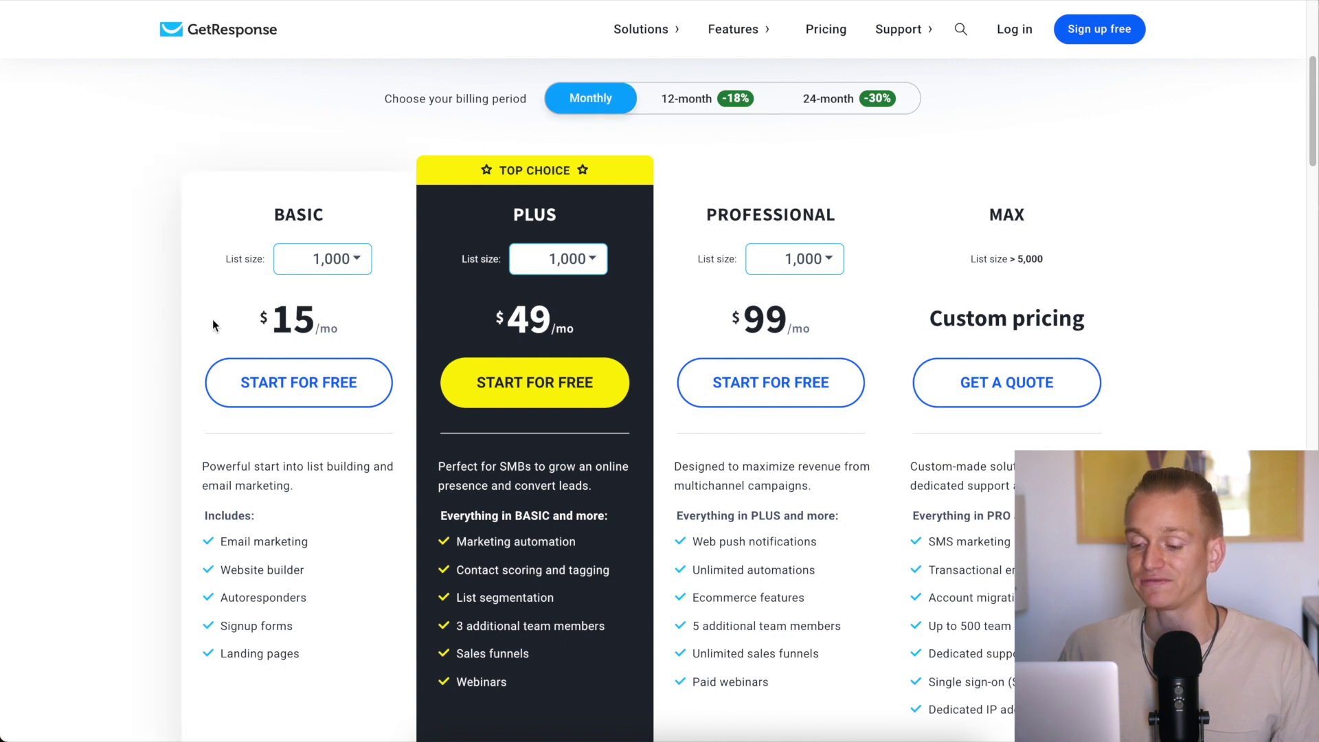
Examine the features and contact limit of the GetResponse Free plan beside the Paid and Max plans.
scroll(213, 319, "down", 5)
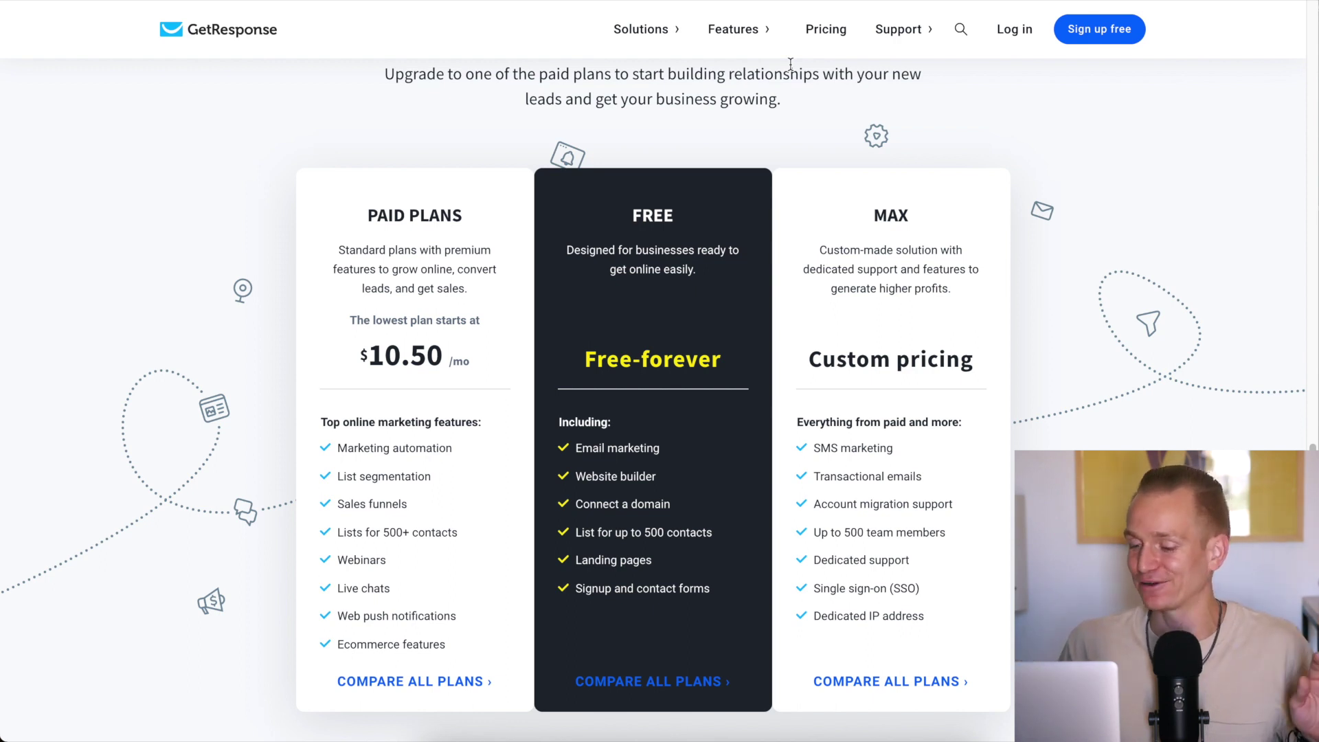
scroll(690, 199, "down", 2)
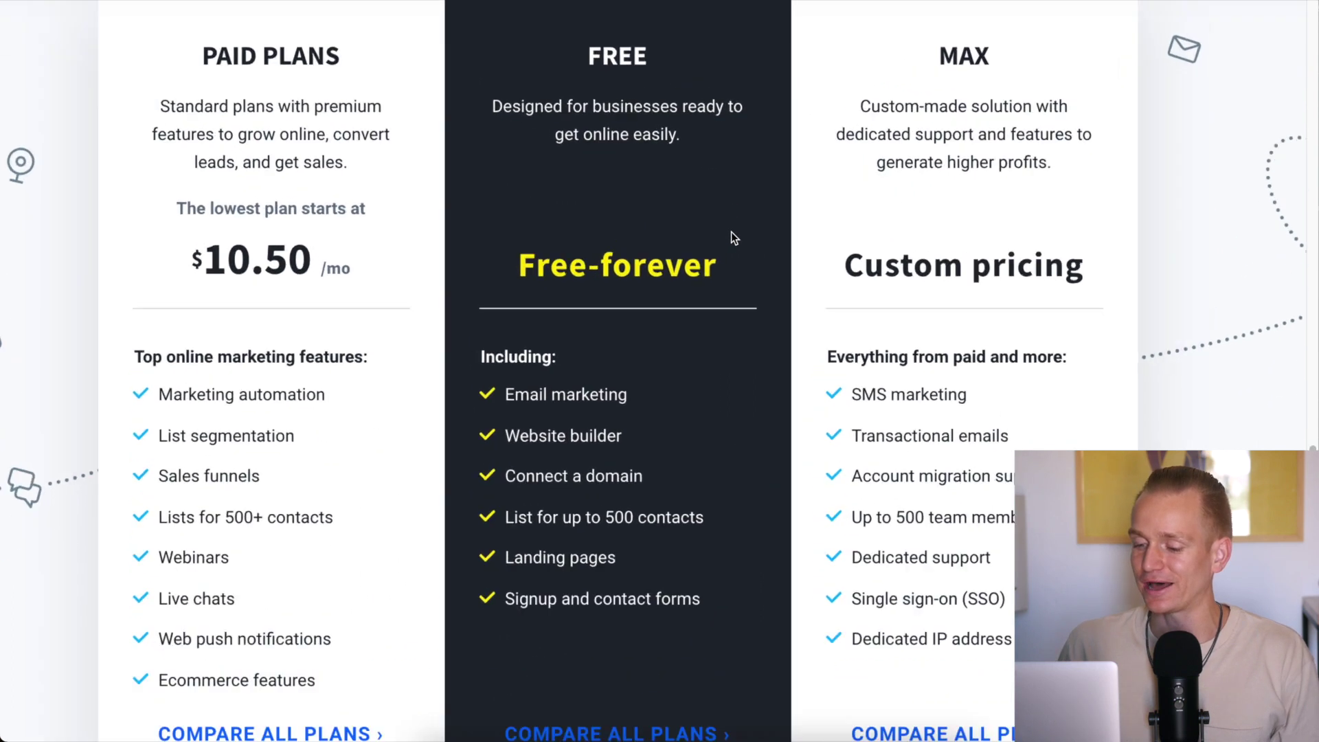
scroll(732, 233, "down", 1)
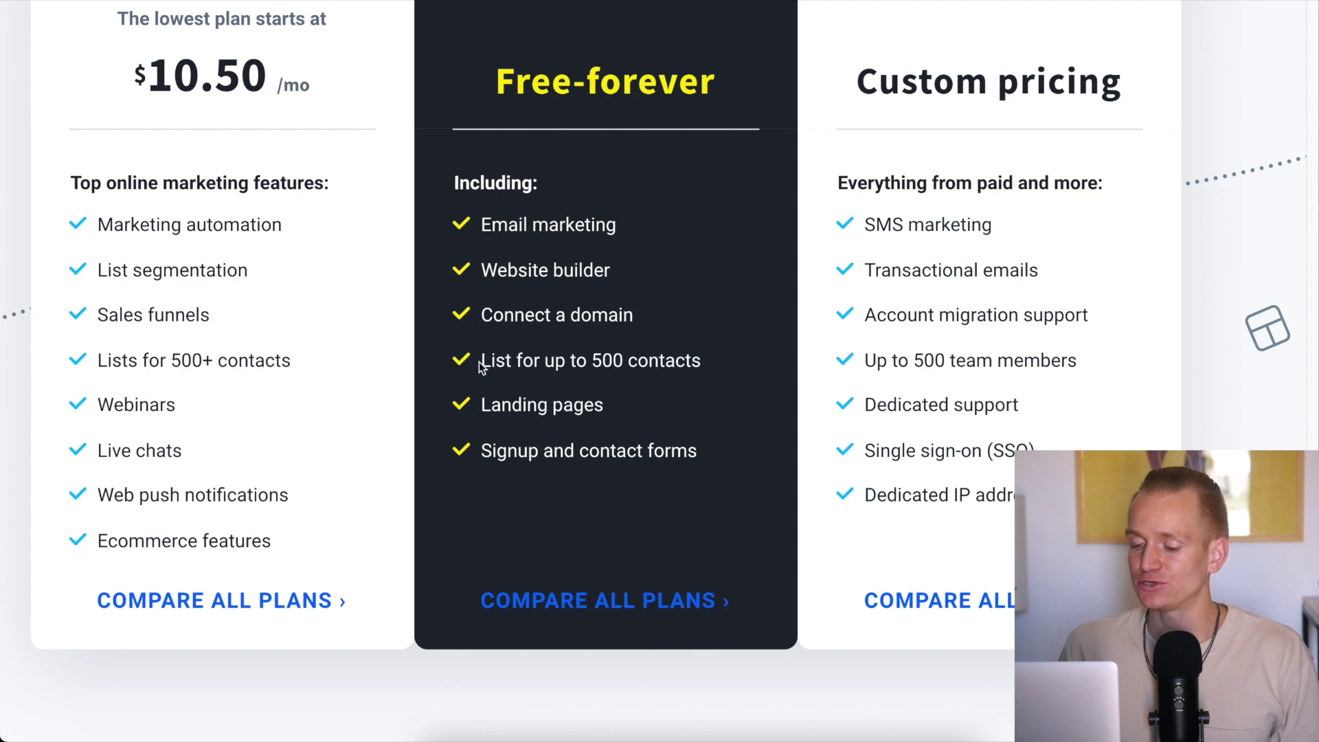
left_click_drag(481, 366, 560, 364)
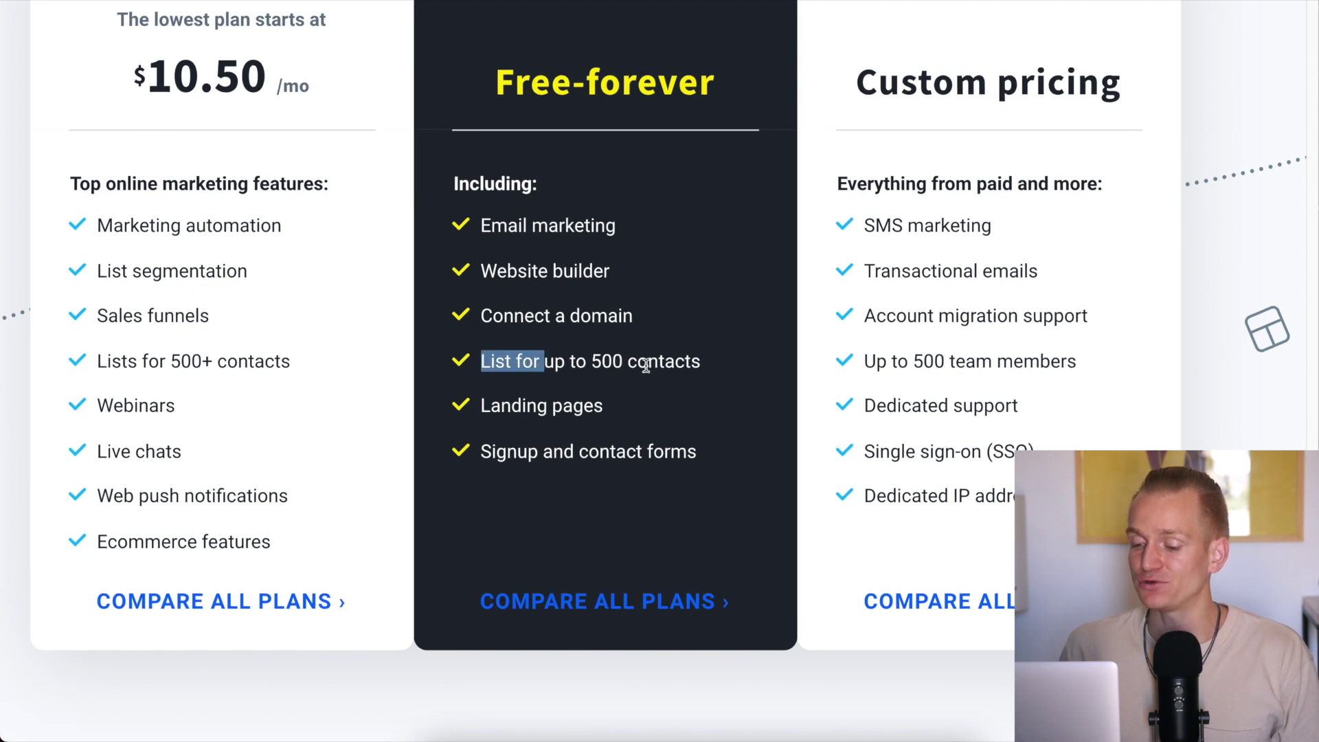
left_click(665, 377)
scroll(665, 377, "down", 5)
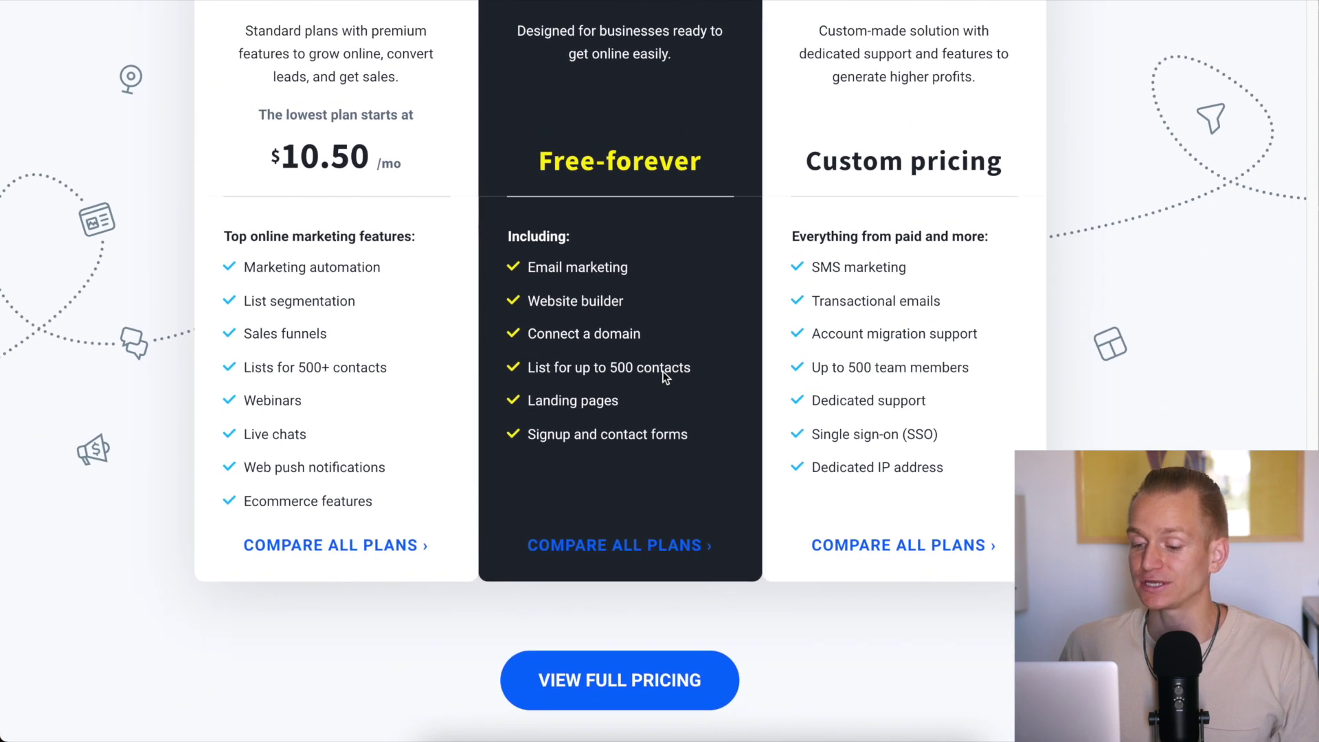
scroll(665, 378, "down", 3)
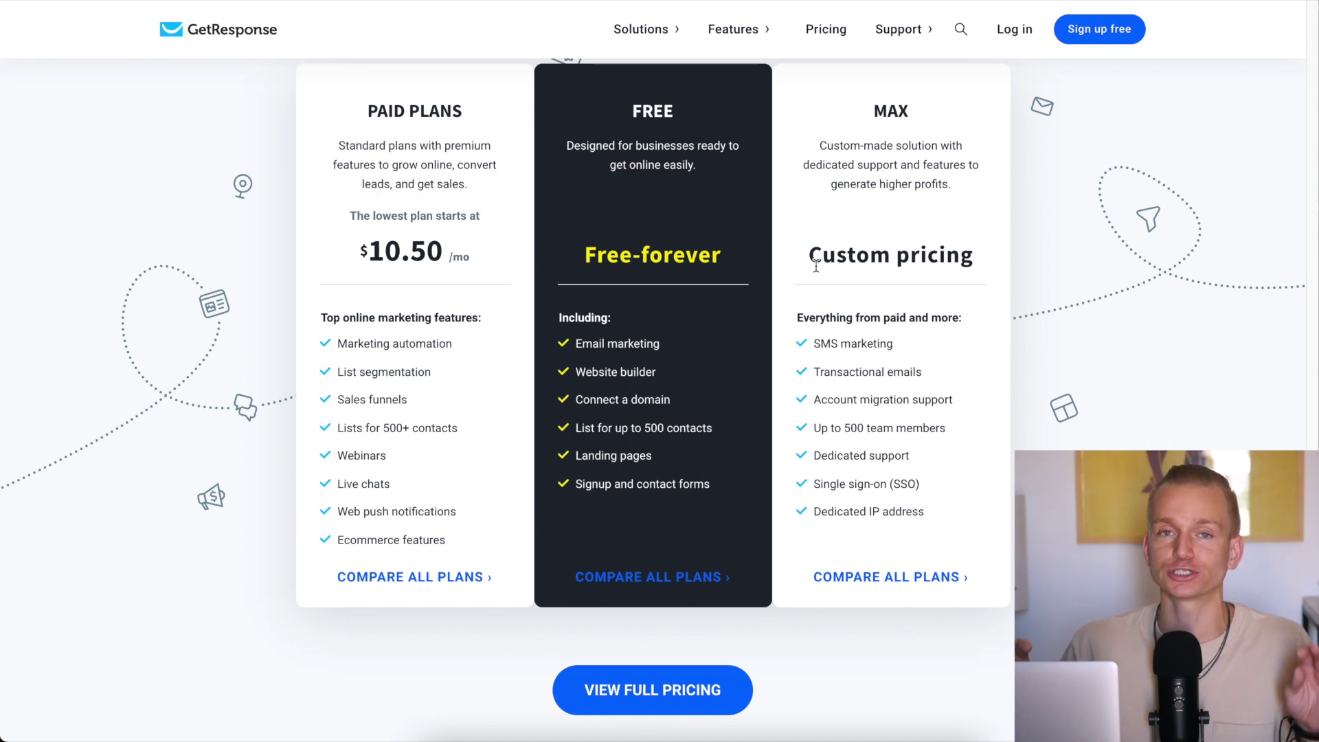
Read the GetResponse Free-Forever Plan section, and return to the monthly plan prices.
scroll(542, 305, "down", 10)
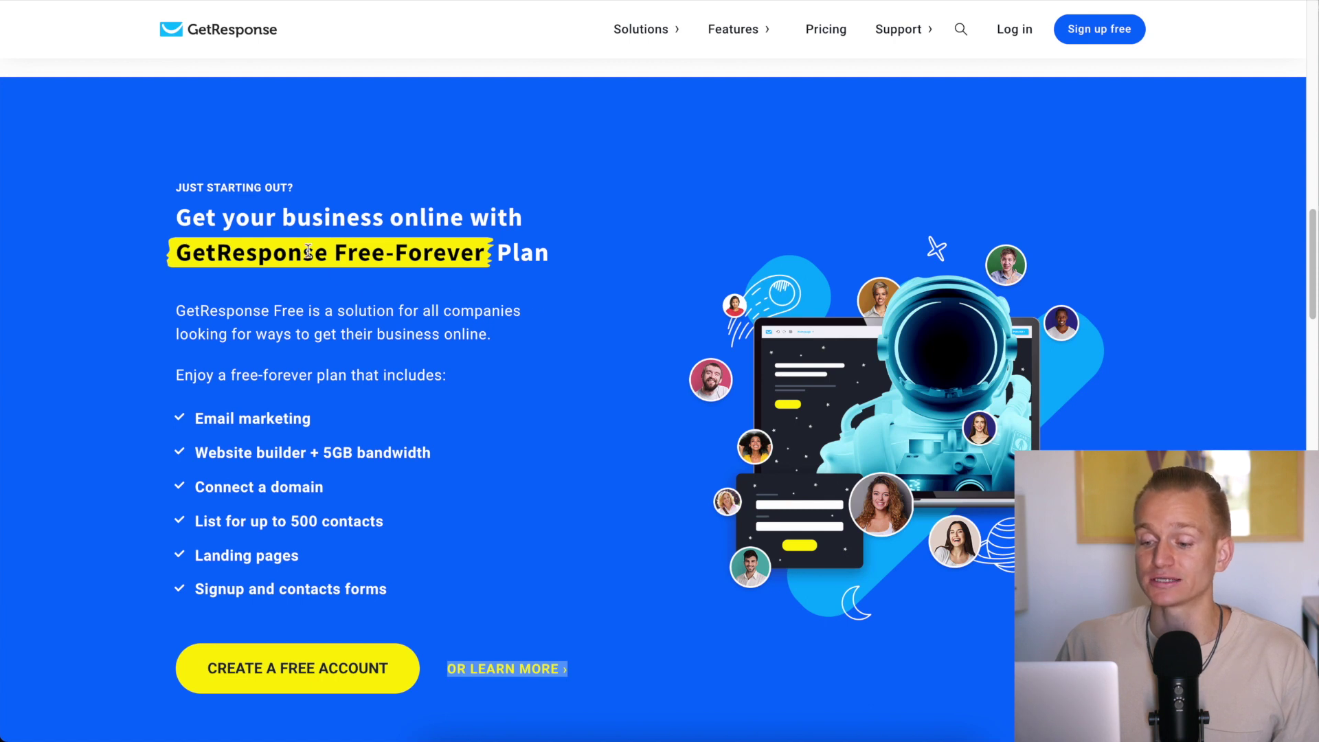
left_click_drag(314, 252, 484, 254)
scroll(484, 257, "up", 10)
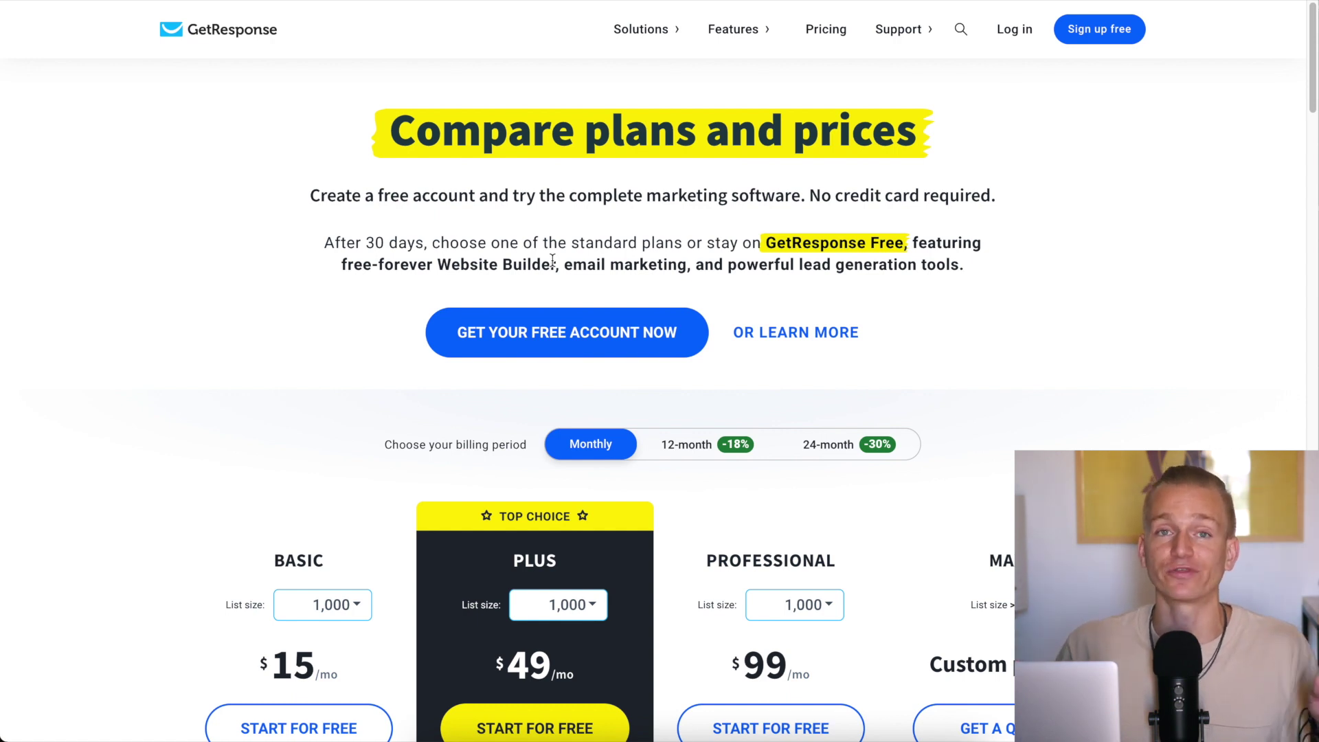
scroll(267, 460, "down", 7)
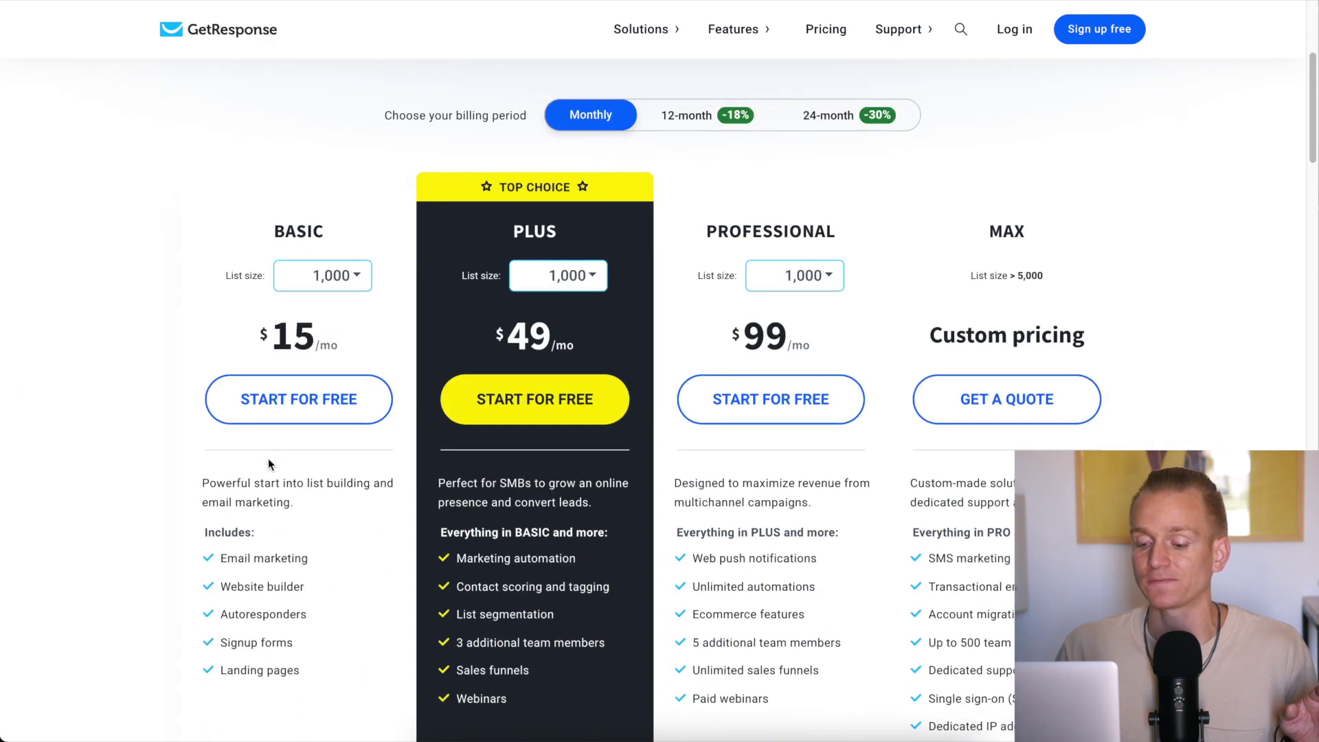
Compare the features included in the Basic and Plus plans, focusing on Sales funnels and Marketing automation.
scroll(383, 448, "down", 2)
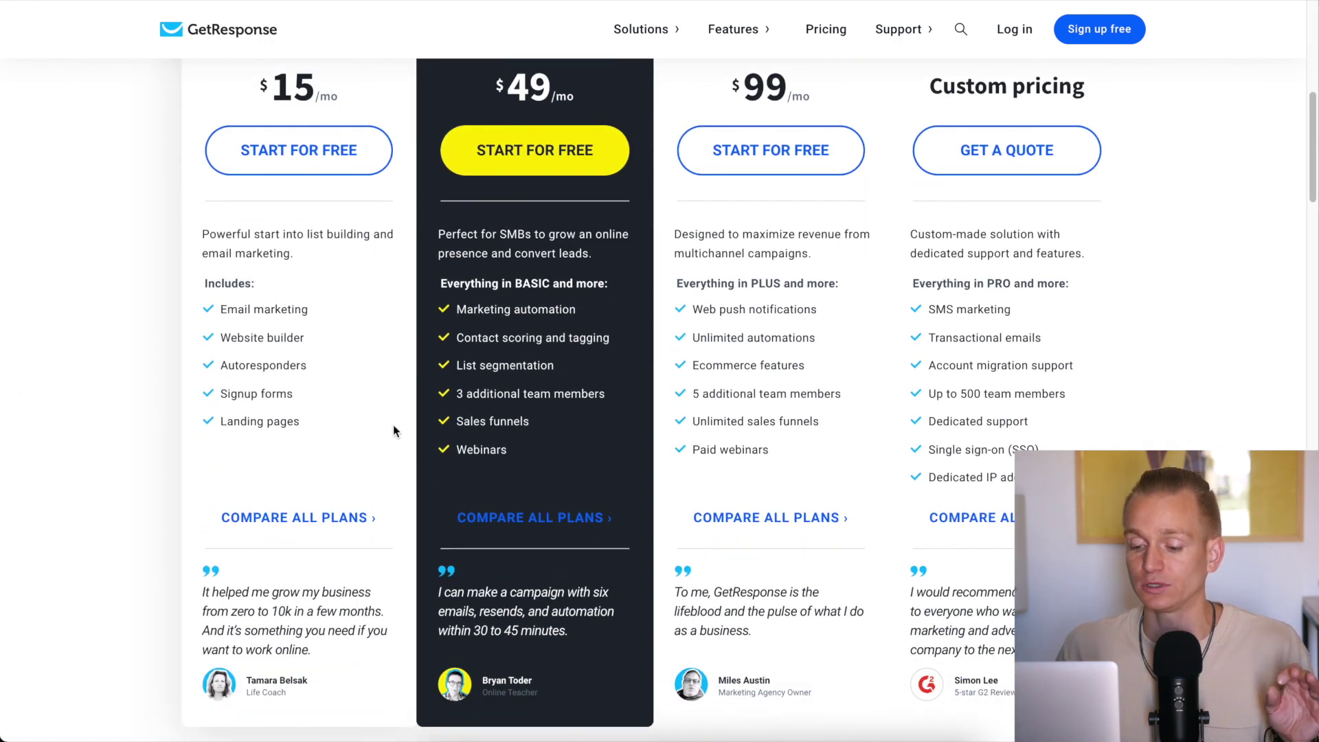
scroll(394, 425, "up", 5)
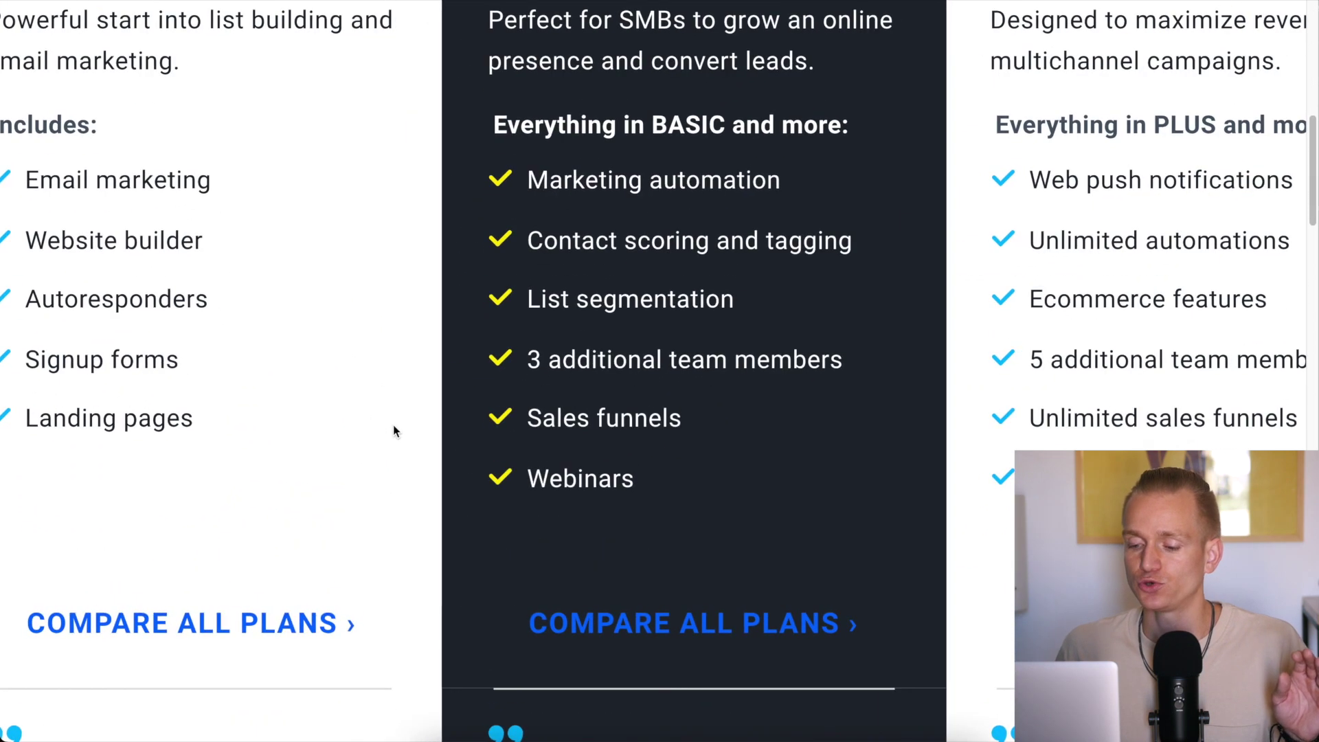
scroll(393, 425, "down", 3)
scroll(393, 425, "up", 4)
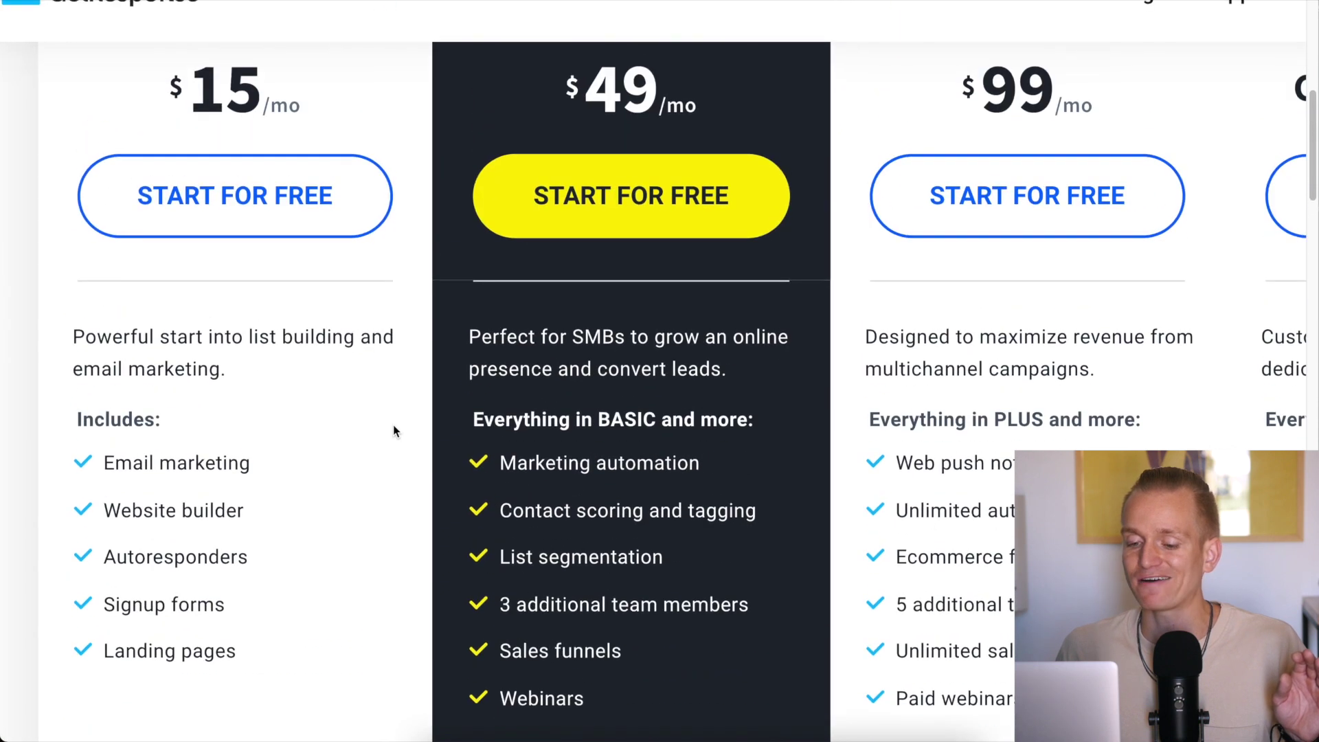
scroll(393, 425, "up", 2)
scroll(393, 425, "down", 5)
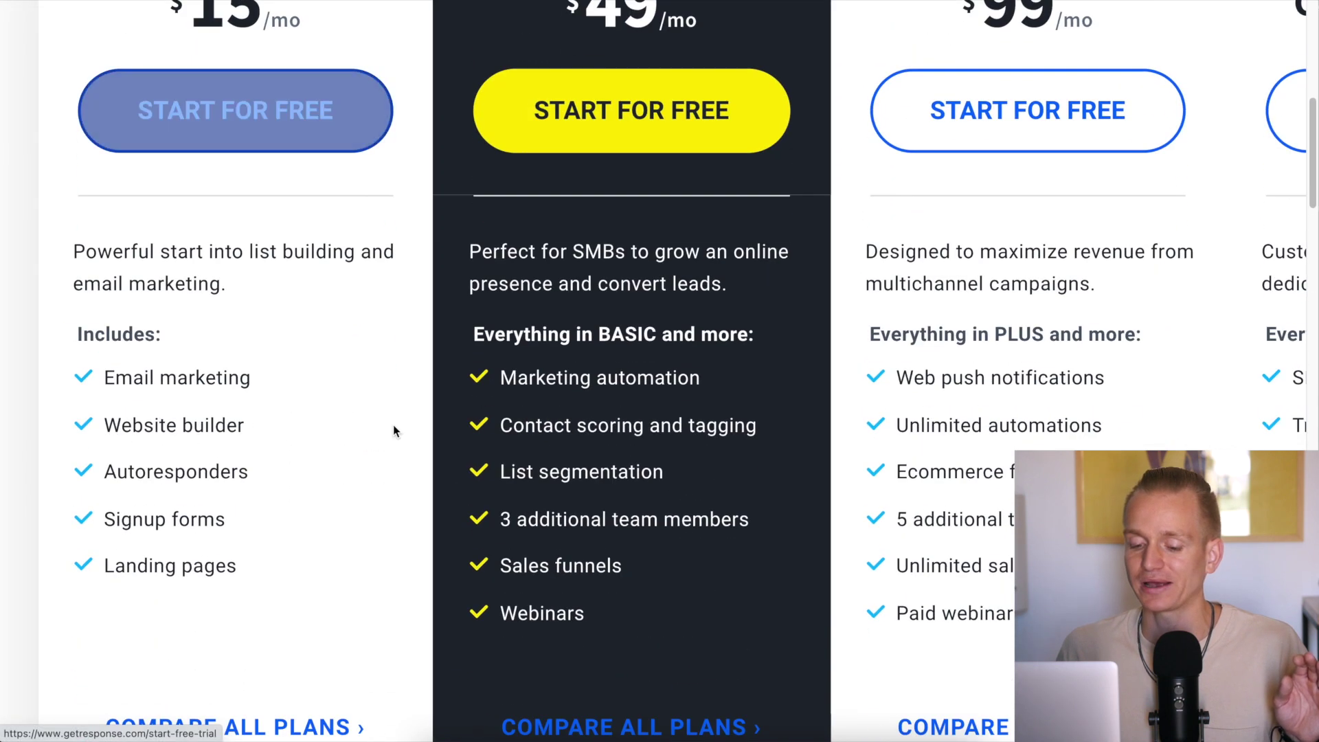
scroll(393, 424, "down", 1)
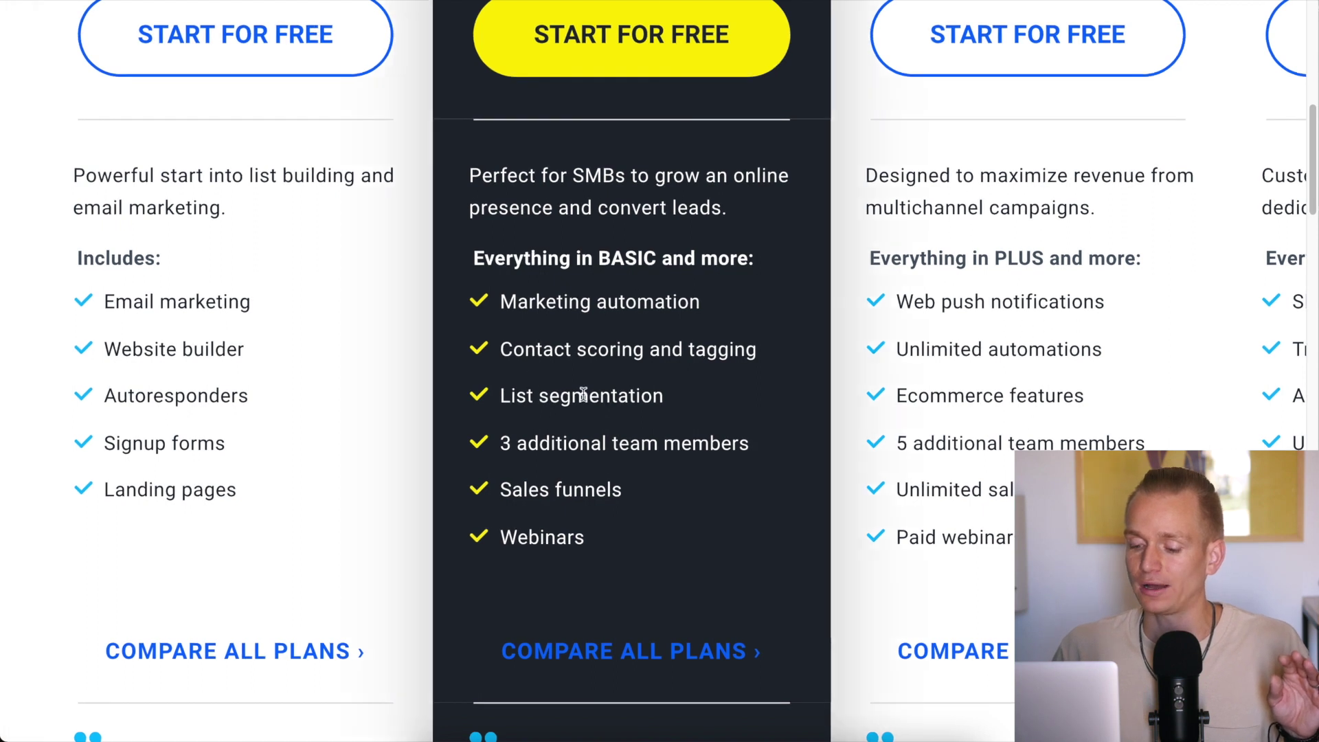
left_click_drag(500, 490, 668, 490)
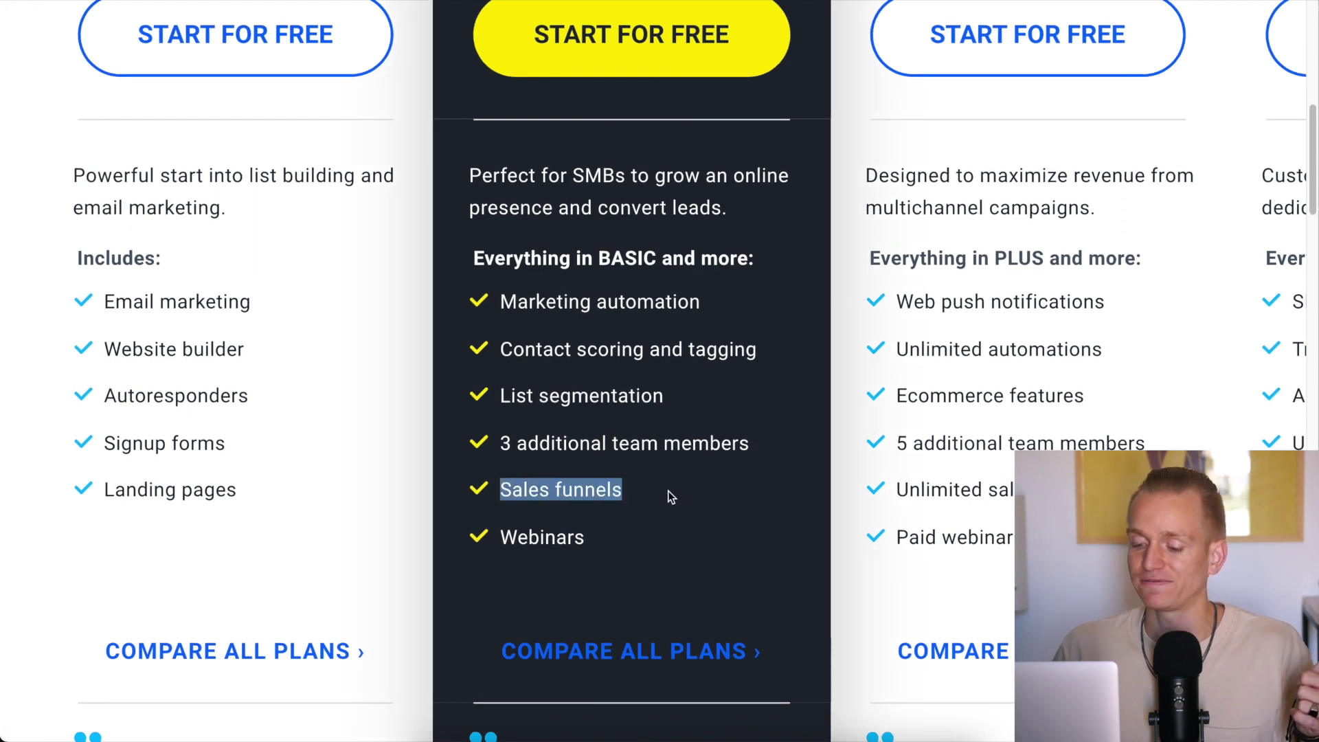
left_click_drag(501, 302, 708, 305)
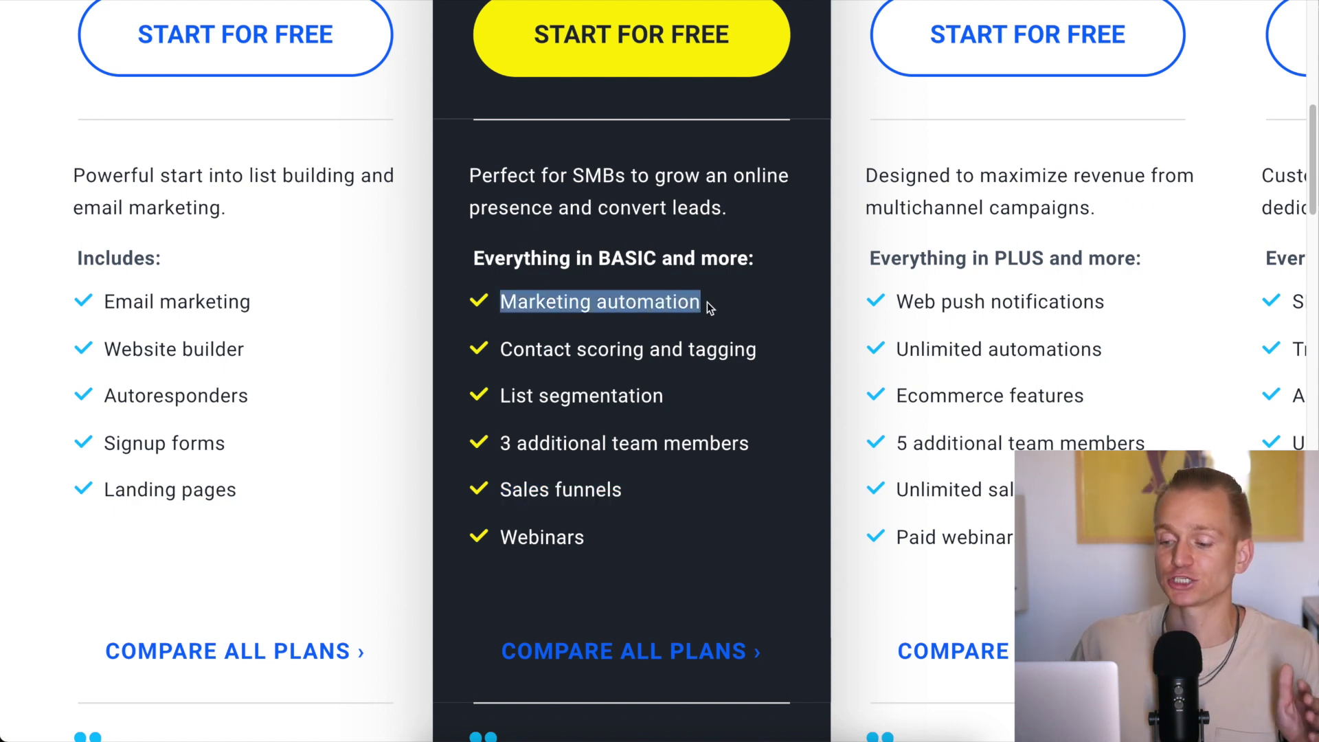
Review the monthly prices of the GetResponse plans, comparing Basic with the Top Choice Plus plan.
scroll(629, 287, "up", 6)
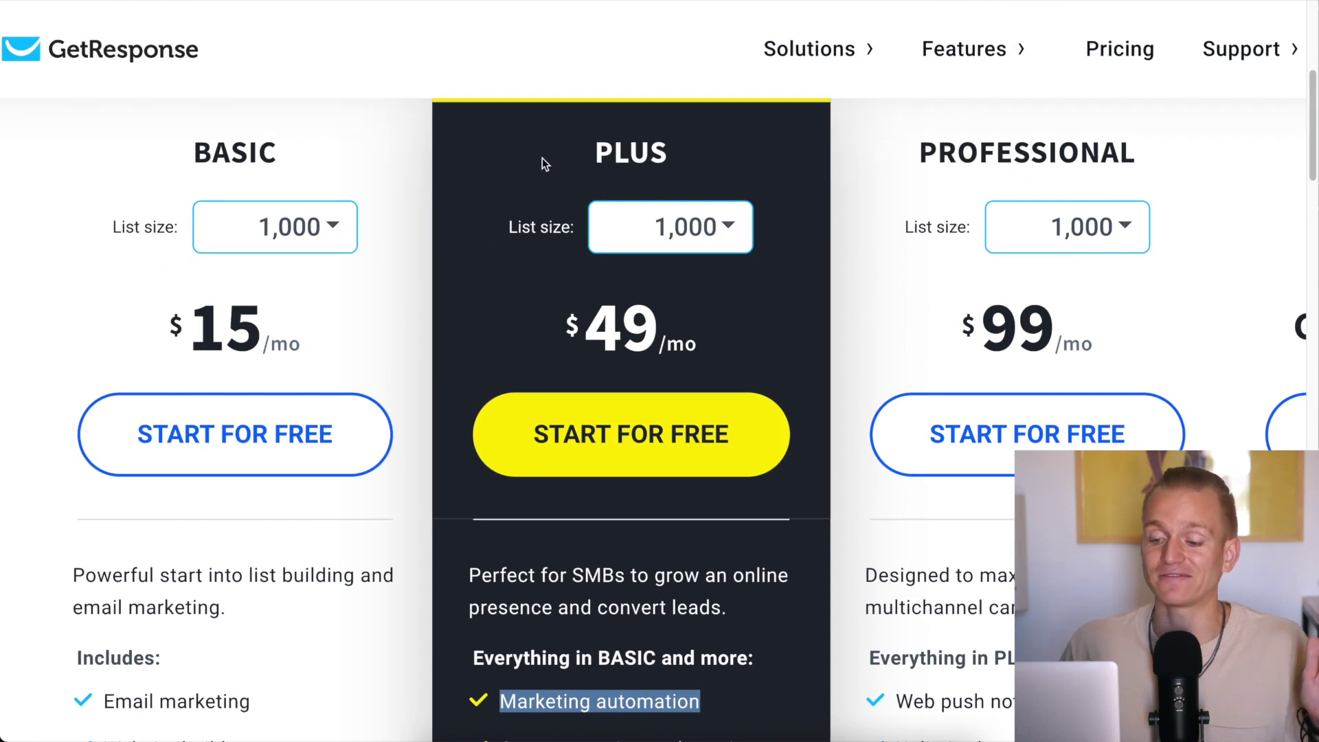
scroll(542, 158, "down", 5)
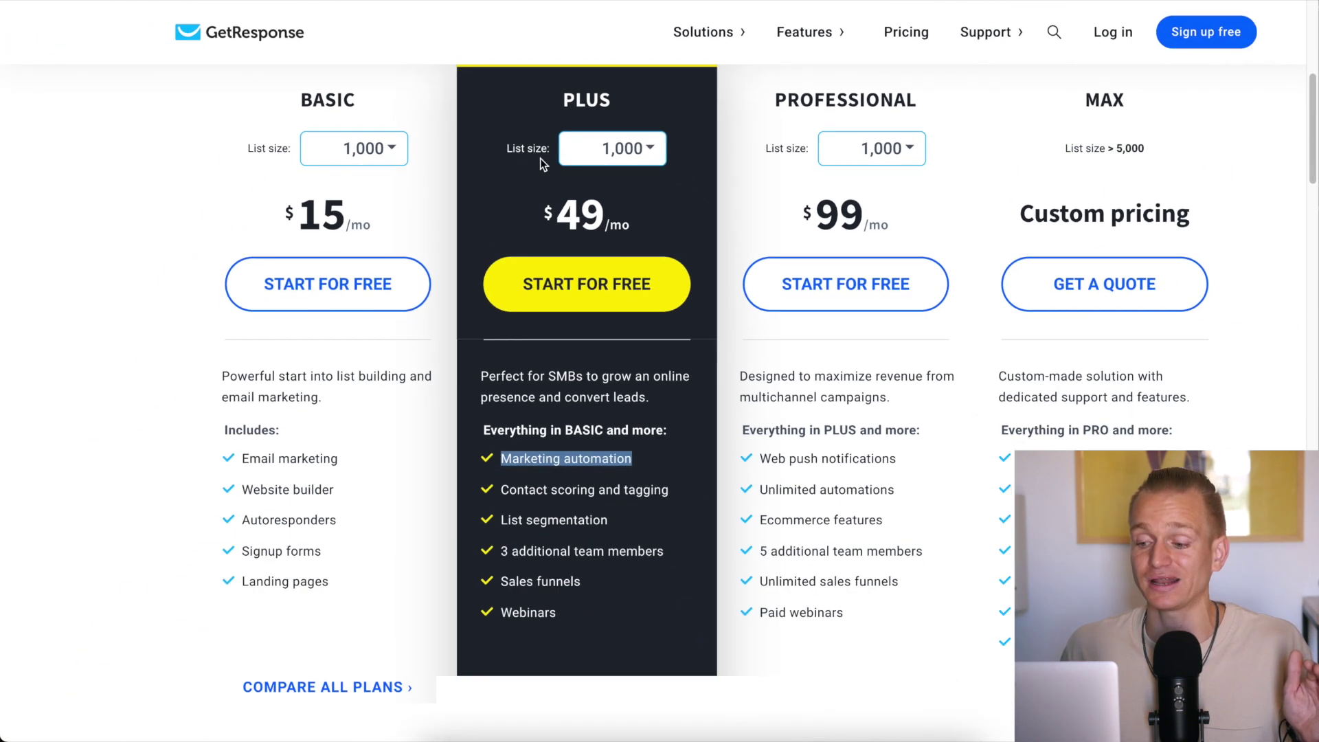
left_click(110, 155)
scroll(113, 151, "up", 2)
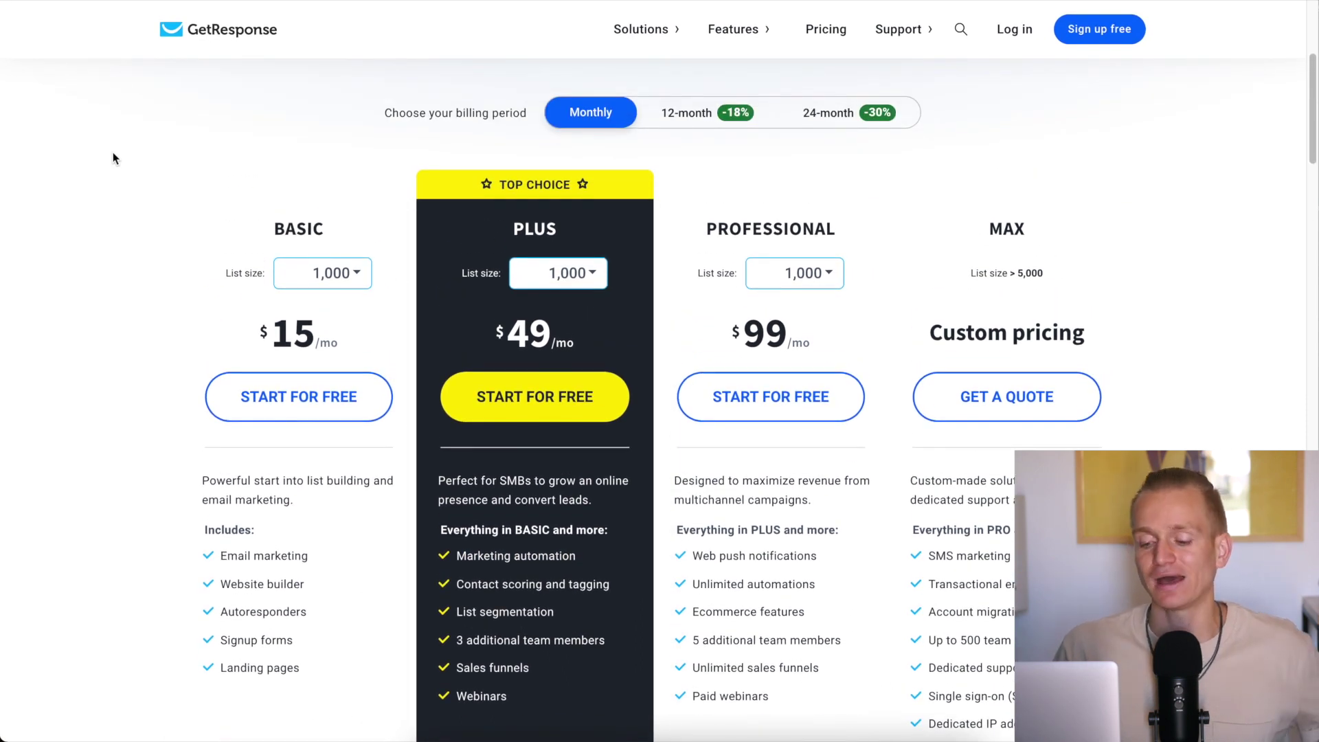
left_click_drag(270, 333, 337, 342)
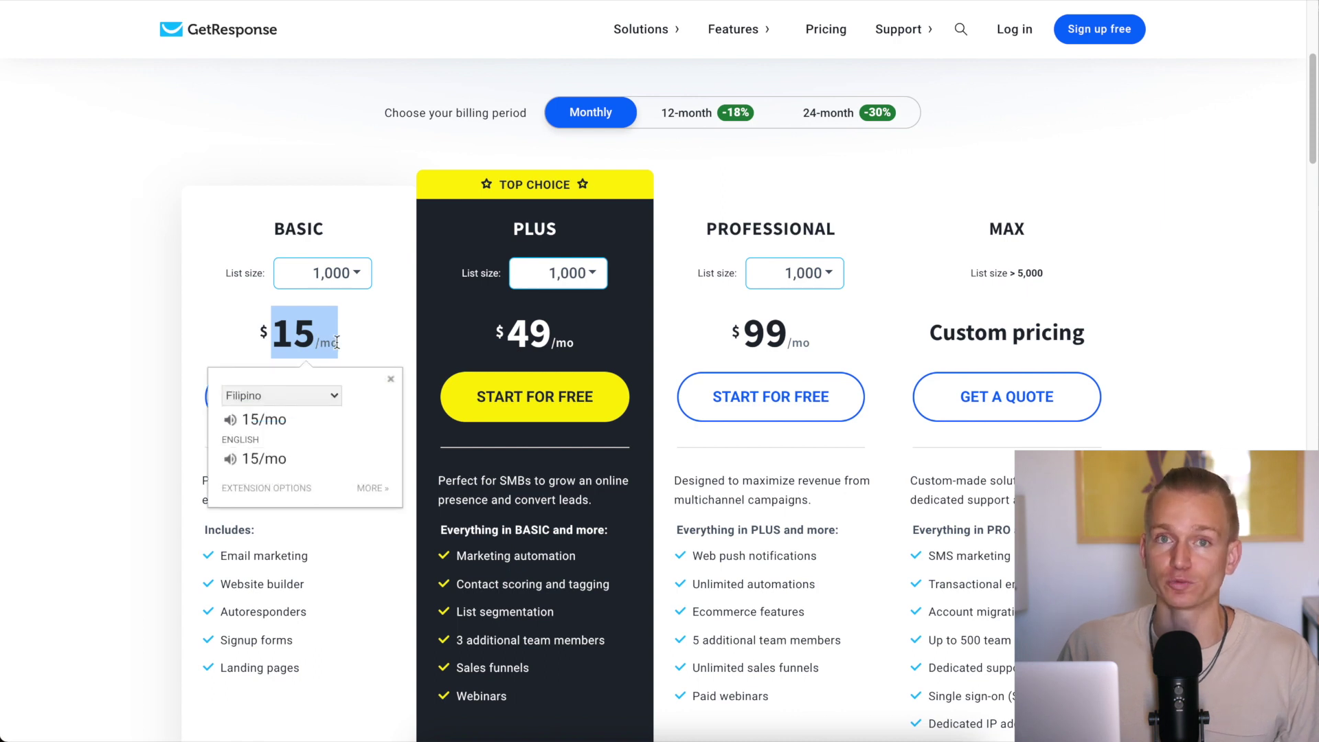
left_click(550, 147)
left_click_drag(499, 185, 586, 190)
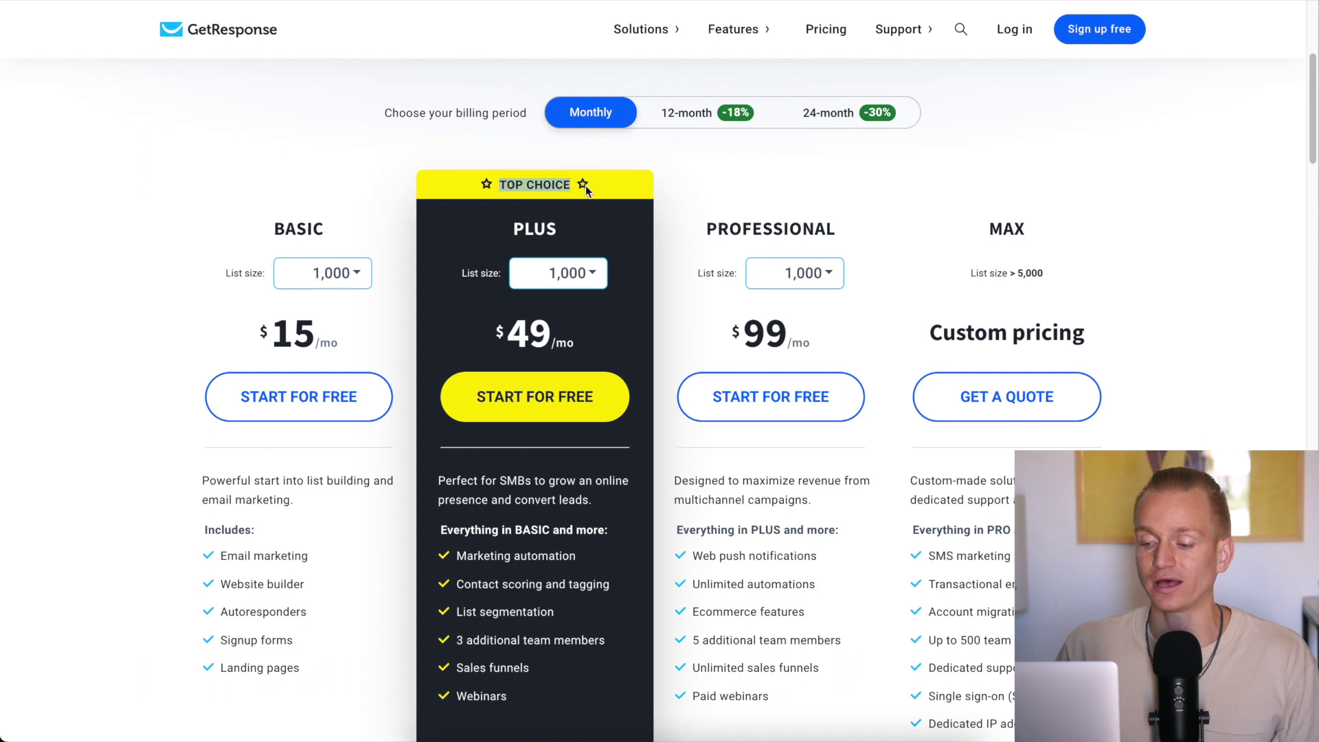
left_click(550, 196)
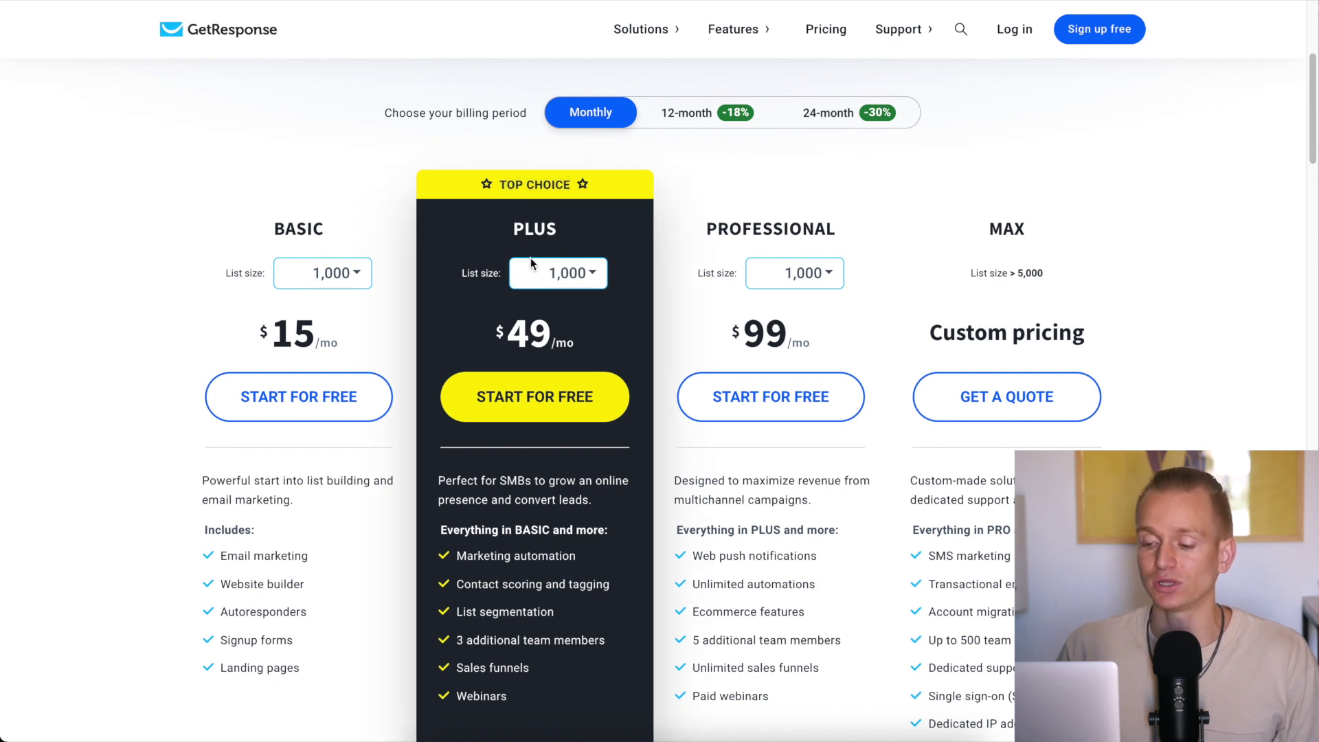
scroll(530, 258, "up", 5)
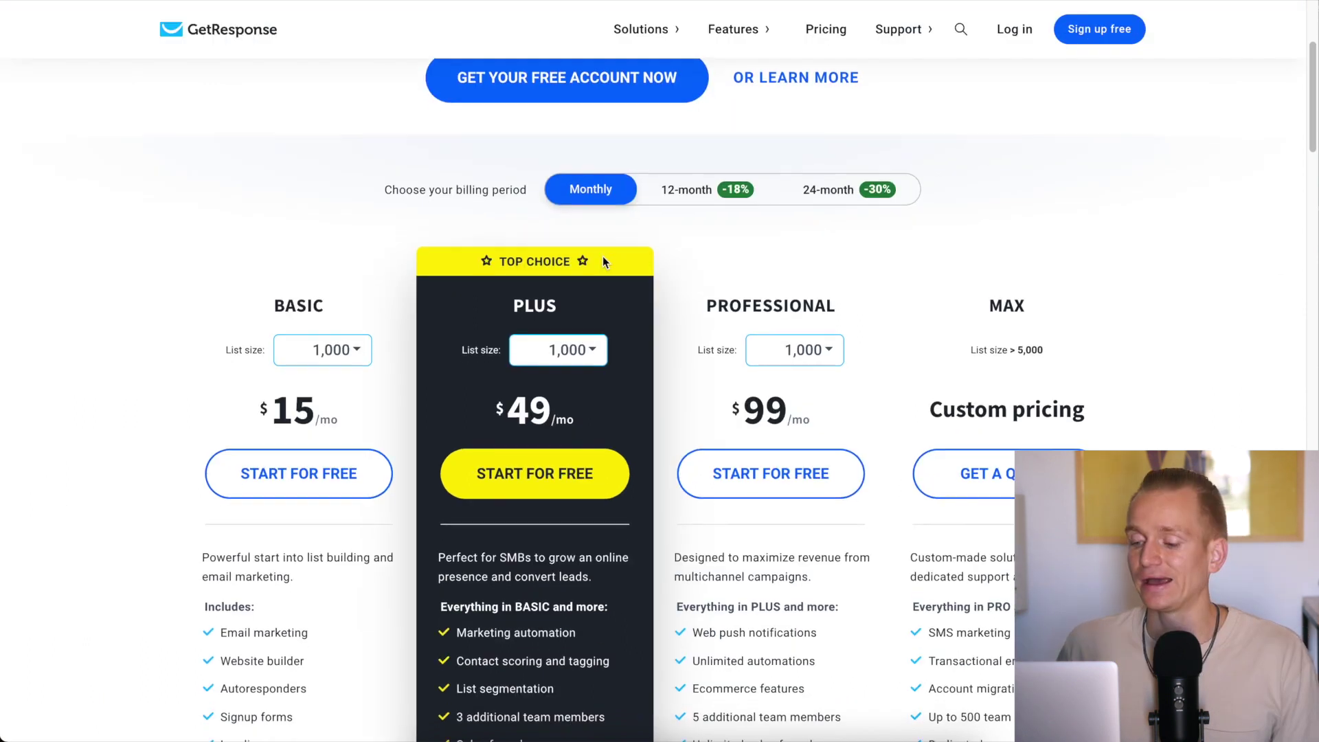
Compare the sales funnels and automations included in the GetResponse Plus and Professional plans.
scroll(641, 144, "down", 3)
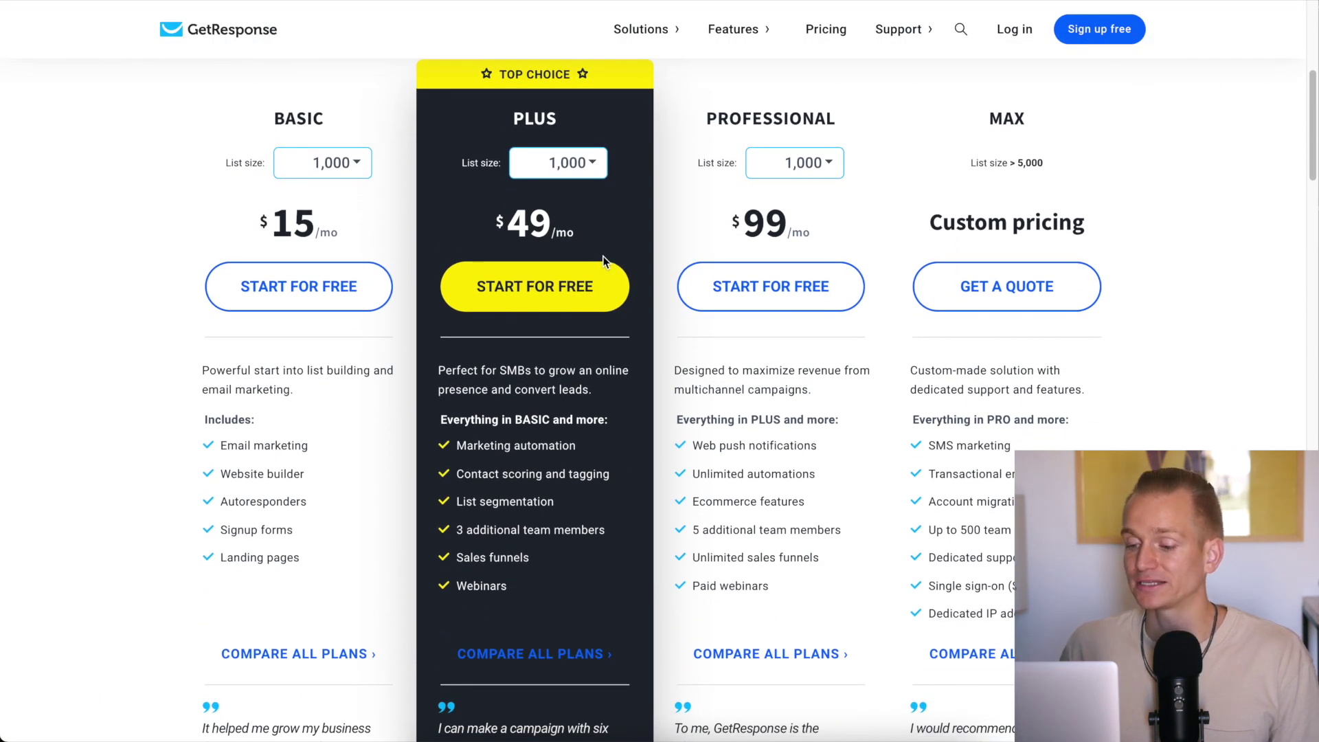
scroll(881, 97, "down", 3)
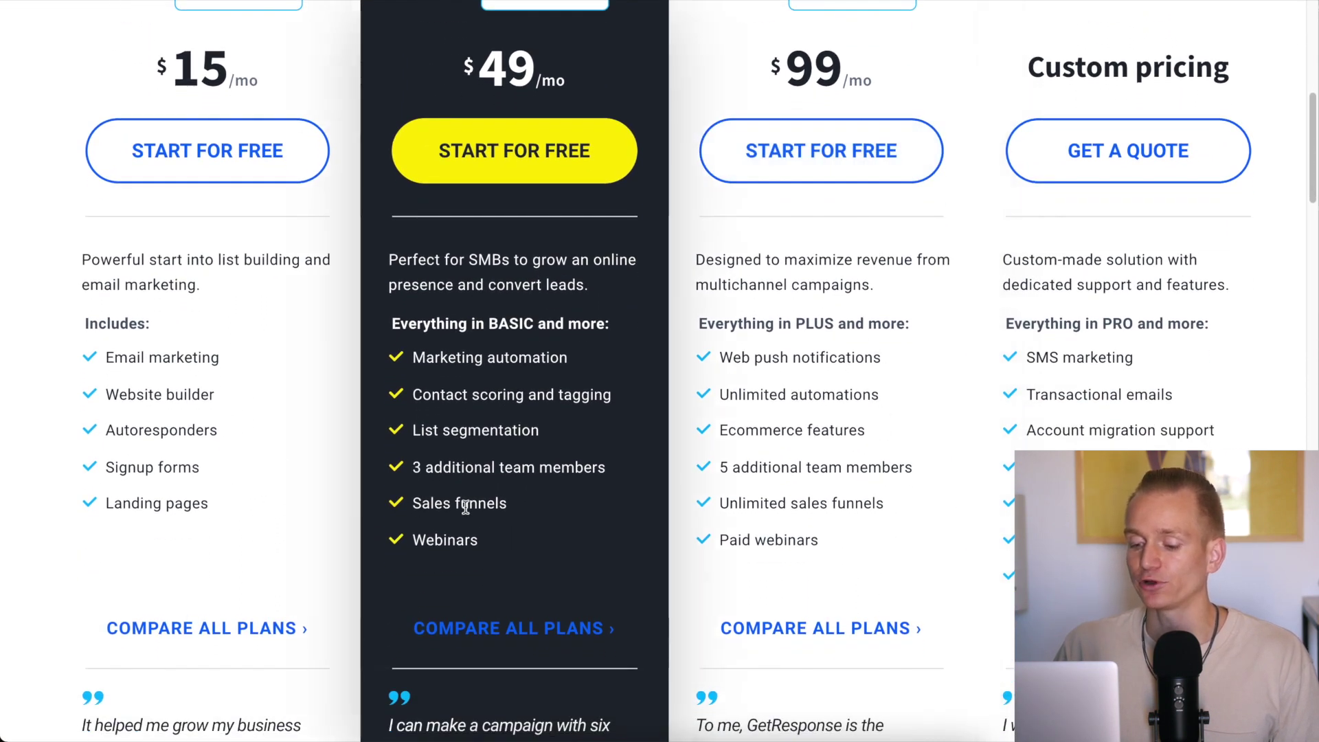
left_click_drag(411, 506, 546, 514)
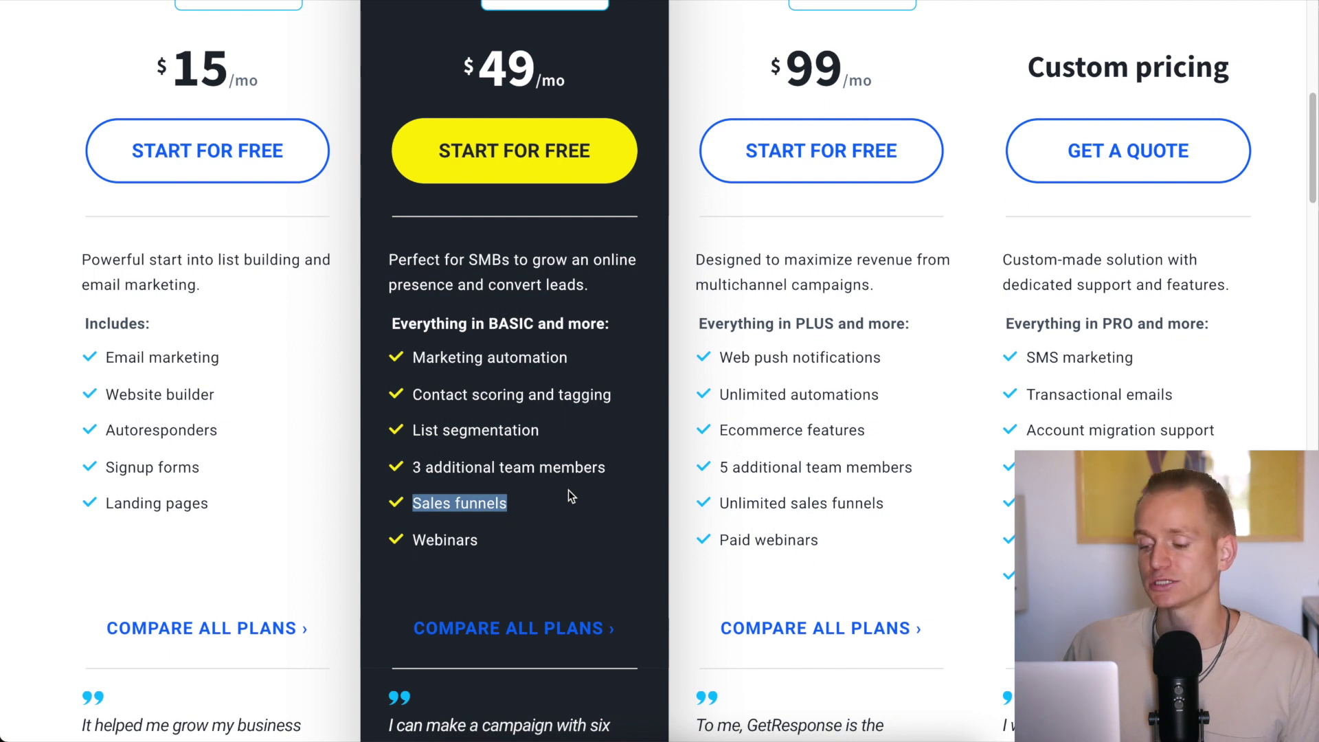
left_click_drag(718, 501, 921, 506)
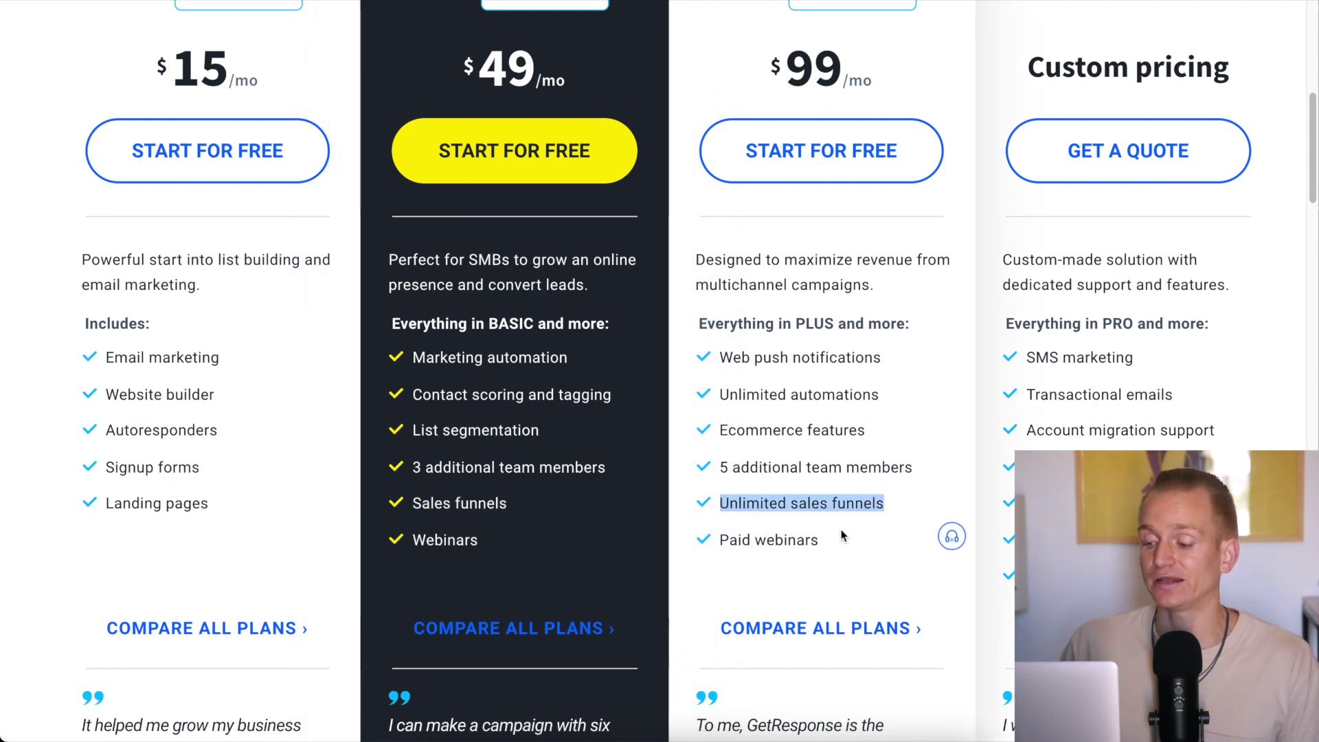
left_click_drag(719, 396, 896, 404)
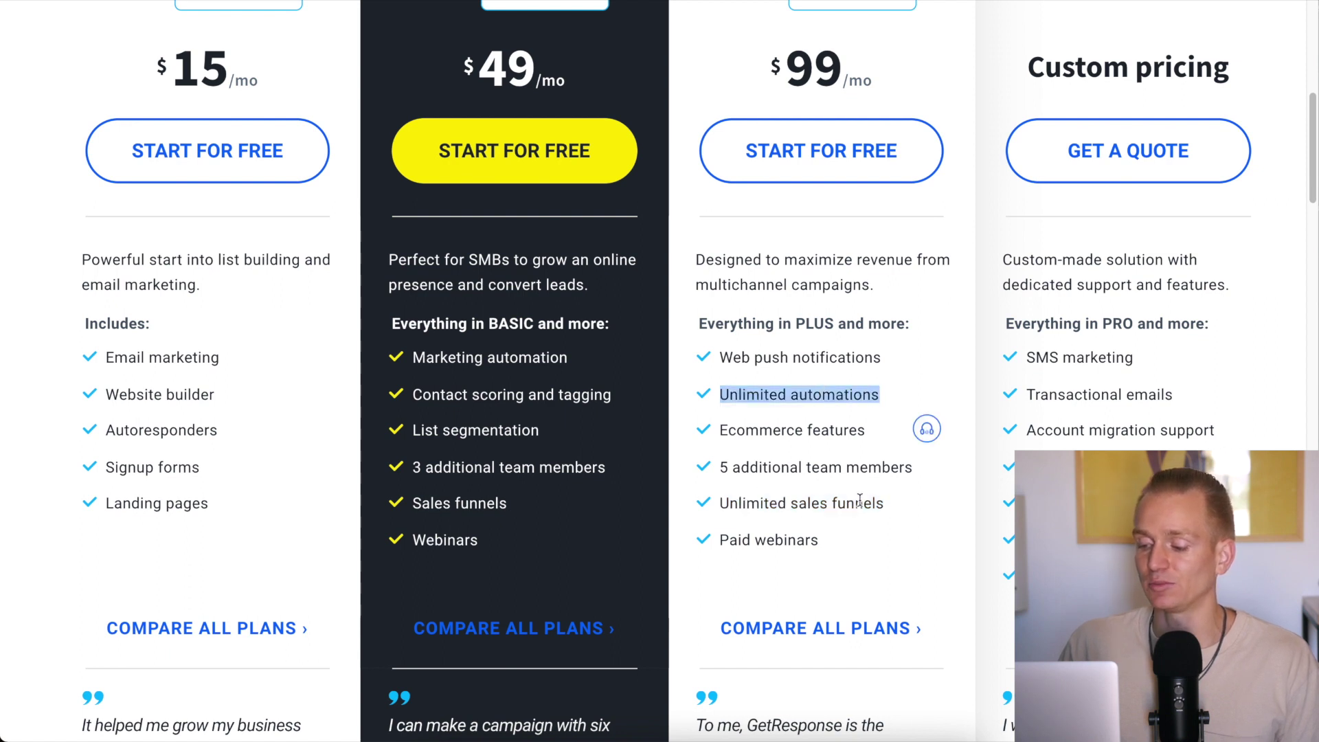
scroll(866, 498, "up", 3)
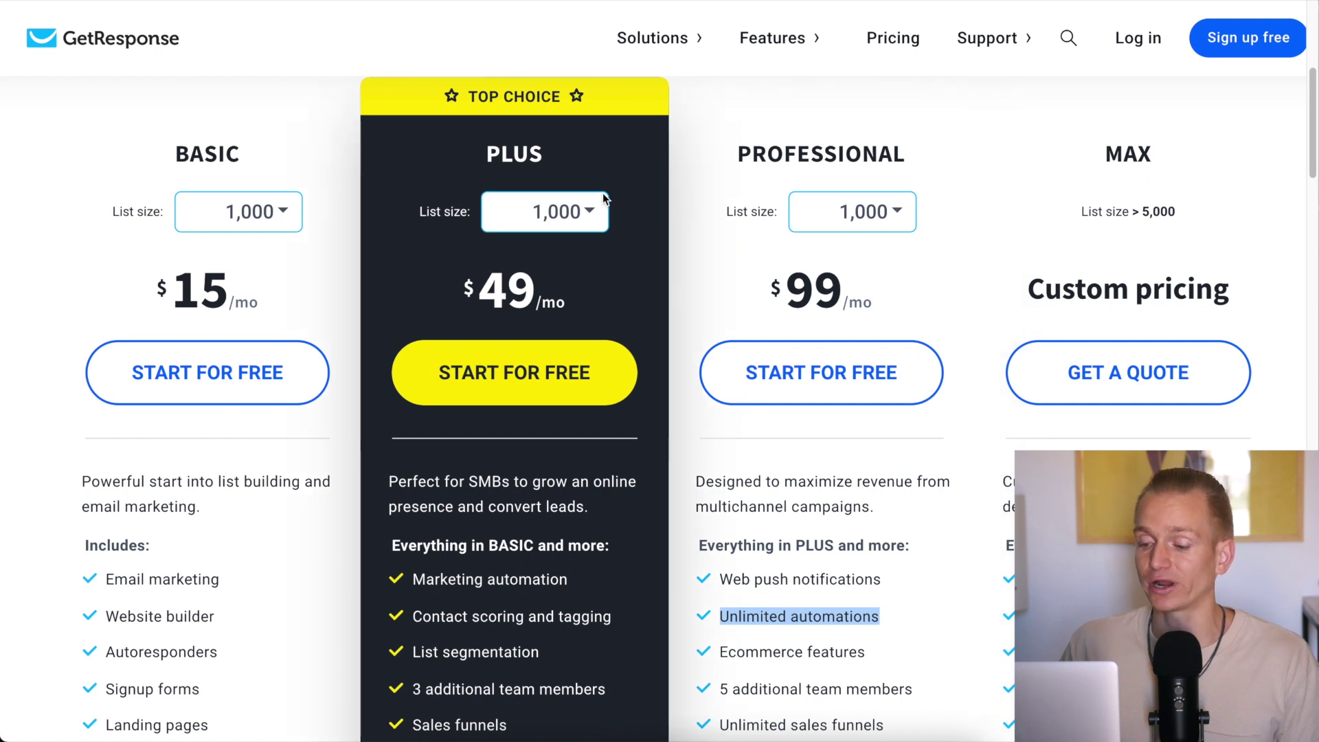
Set the Plus plan's list size to 10,000 and check its monthly price.
key("ctrl+minus")
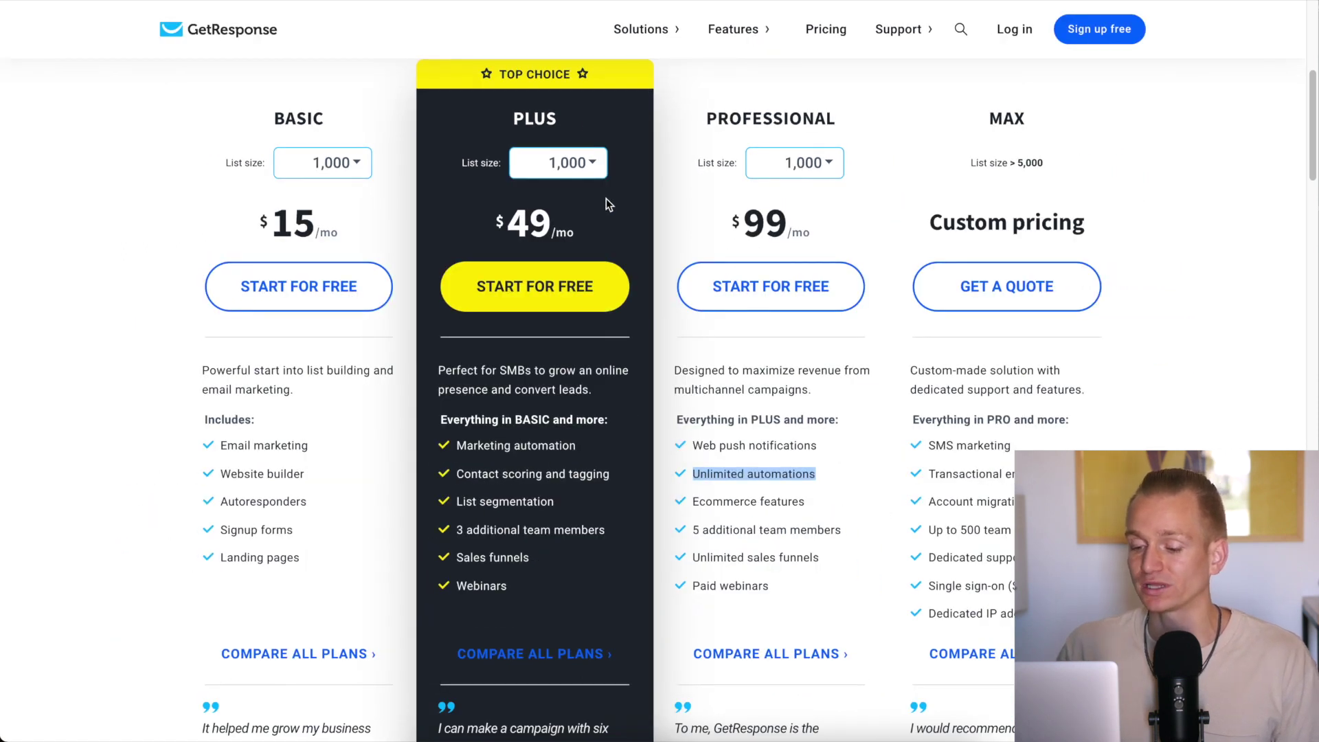
scroll(608, 196, "up", 2)
left_click(587, 275)
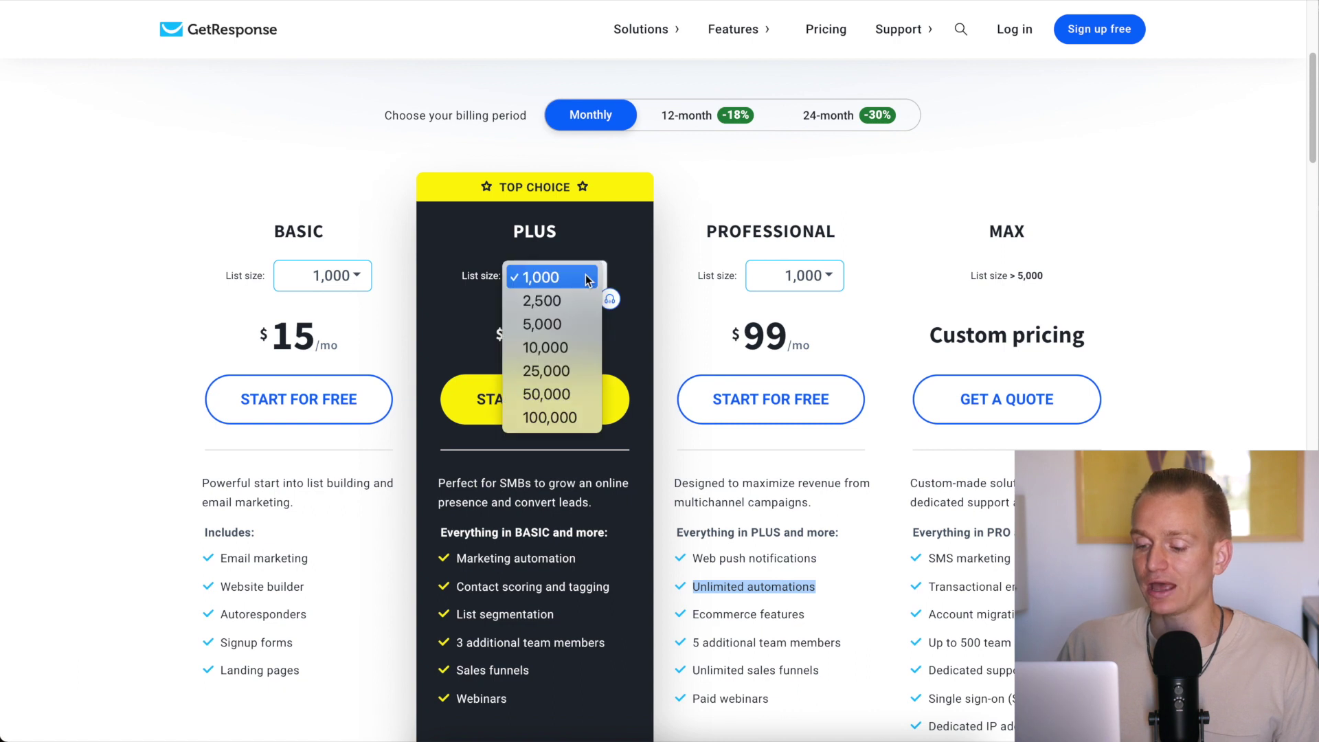
left_click(569, 348)
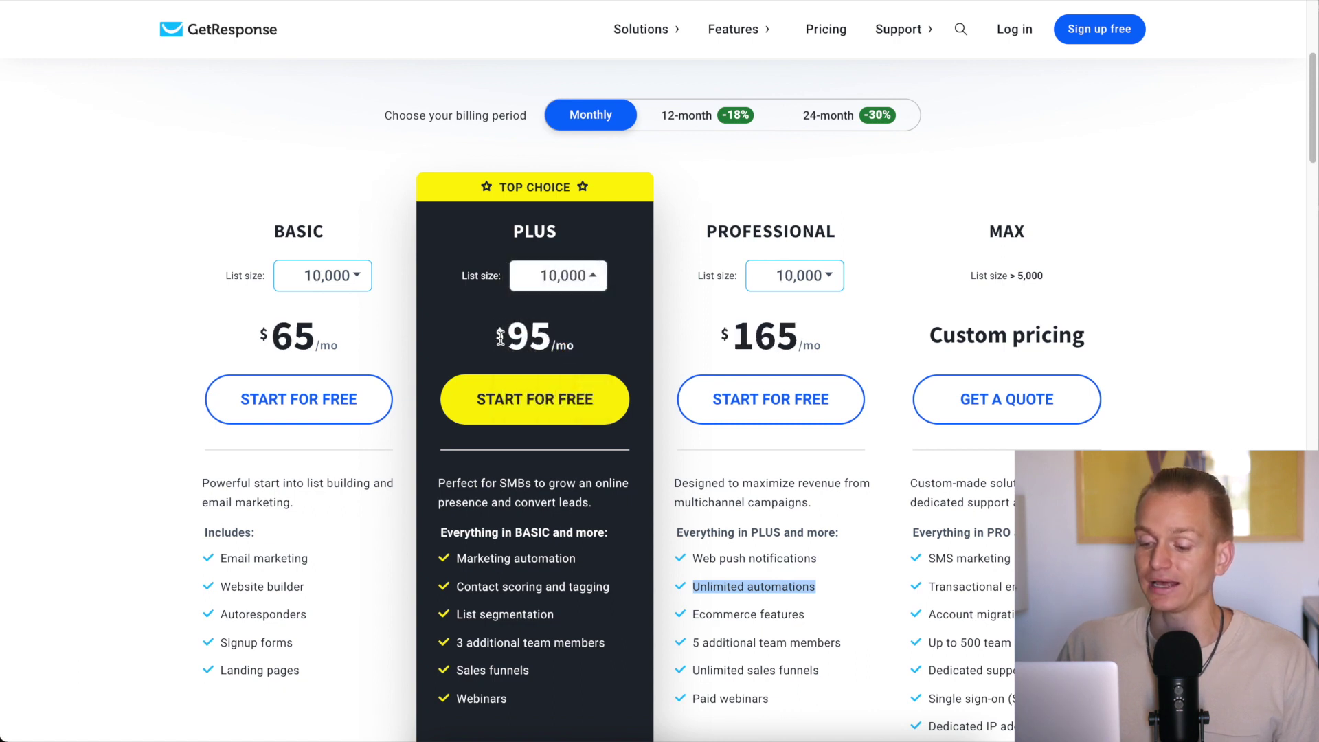
left_click_drag(501, 337, 583, 341)
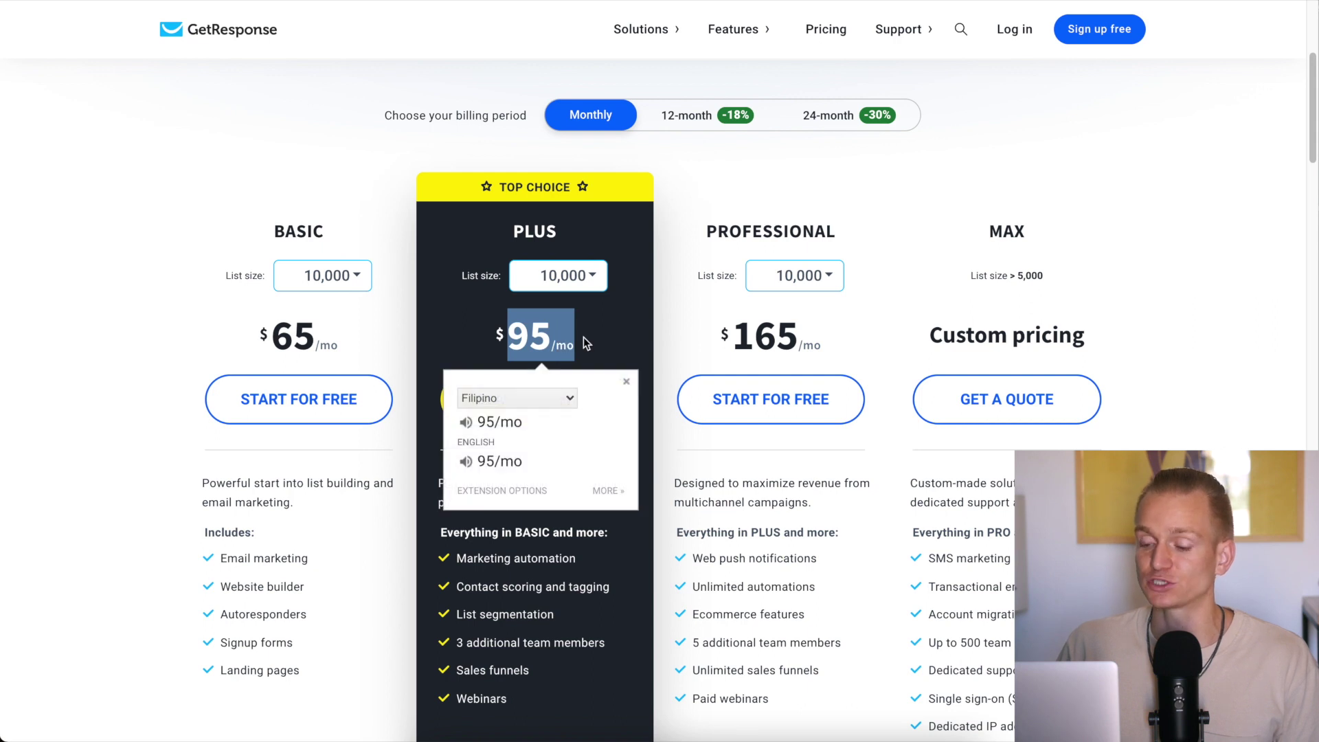
left_click(371, 221)
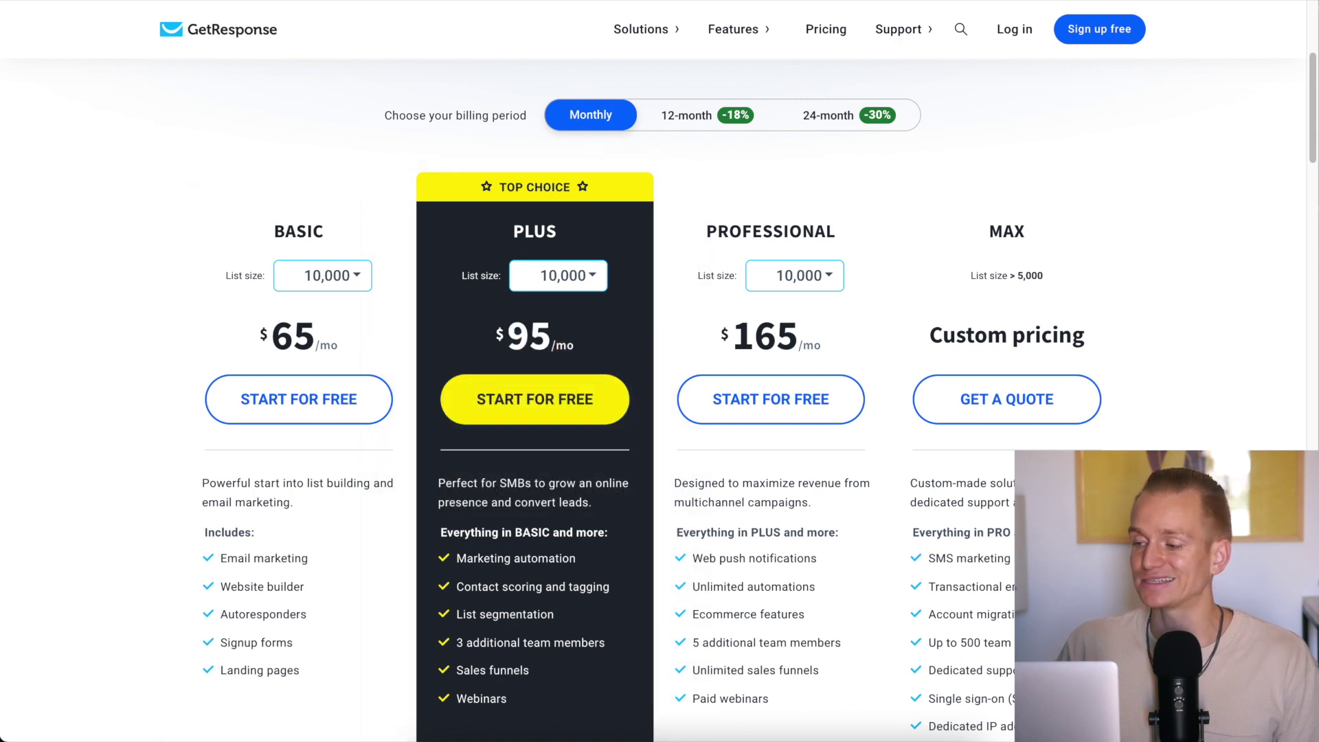
Compare MailerLite's monthly cost for 5,001 - 10,000 subscribers with the GetResponse Professional price for a 10,000 list.
key("Return")
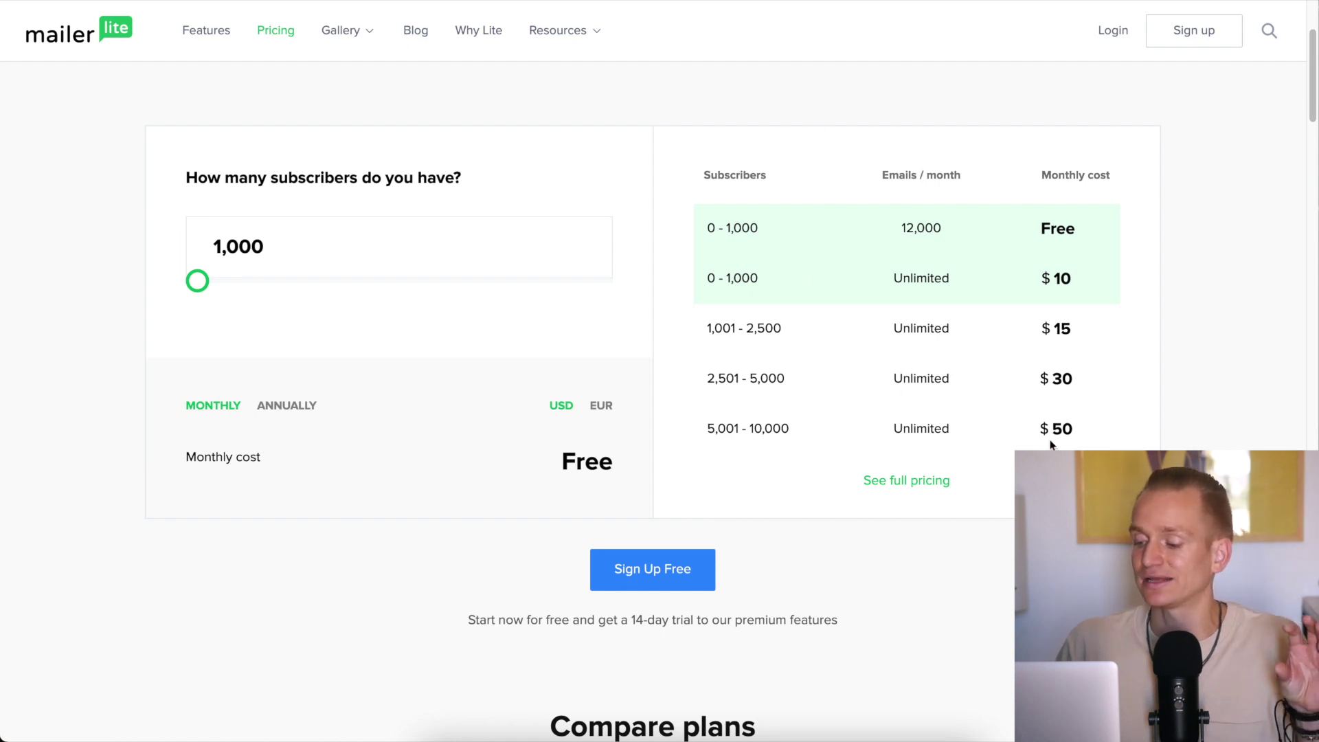
left_click_drag(1042, 428, 1073, 428)
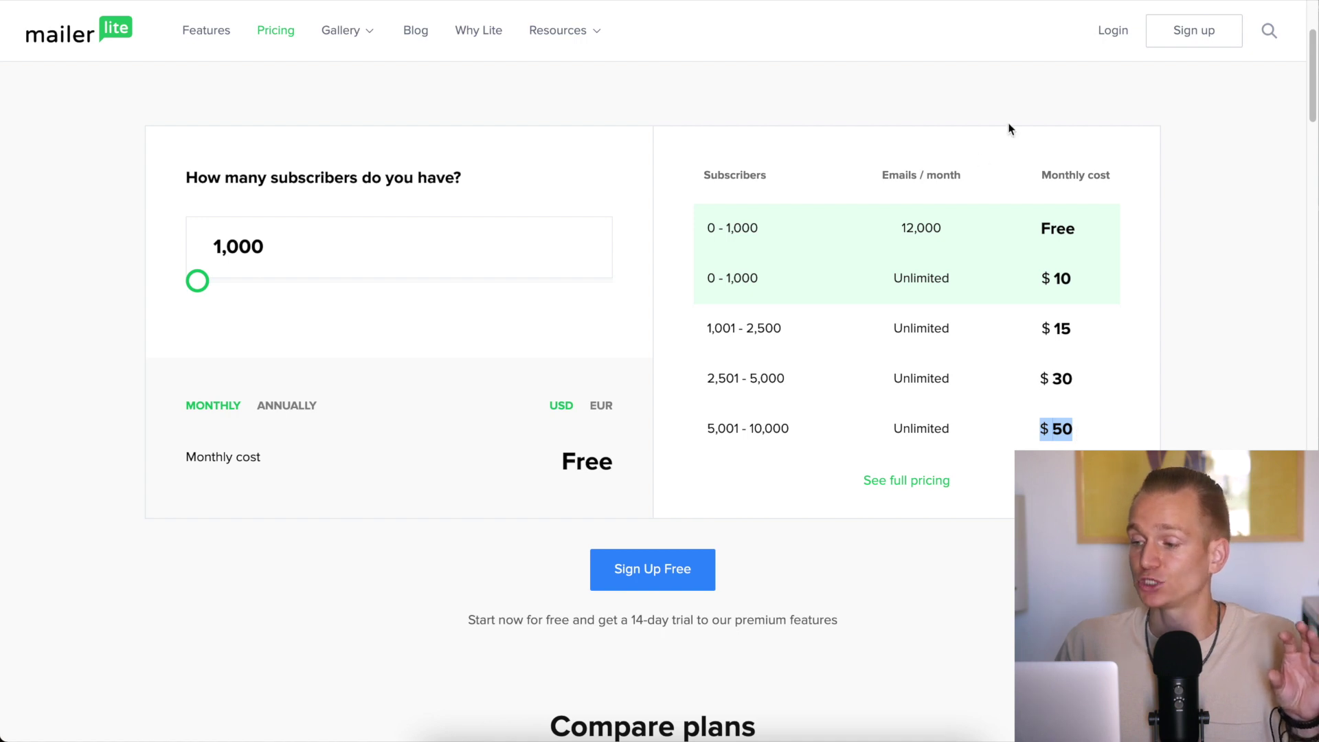
left_click(1017, 0)
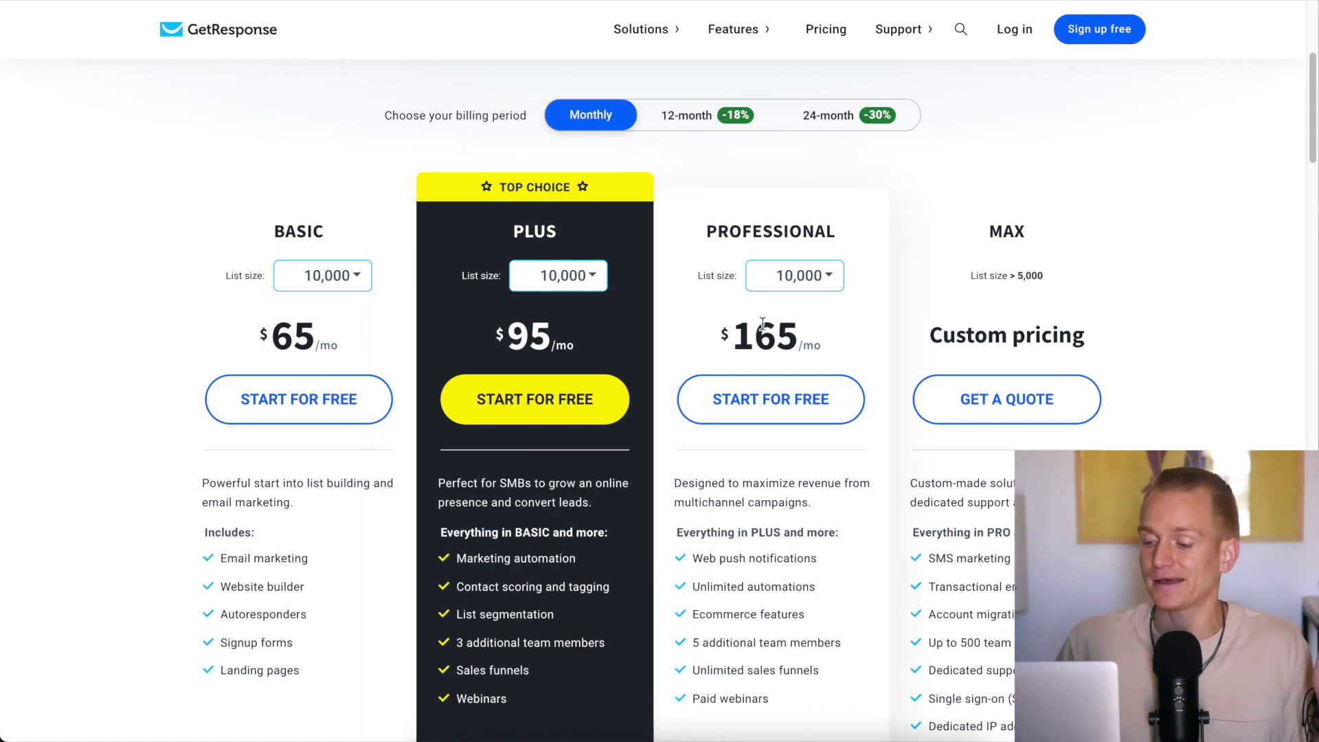
left_click_drag(719, 336, 869, 341)
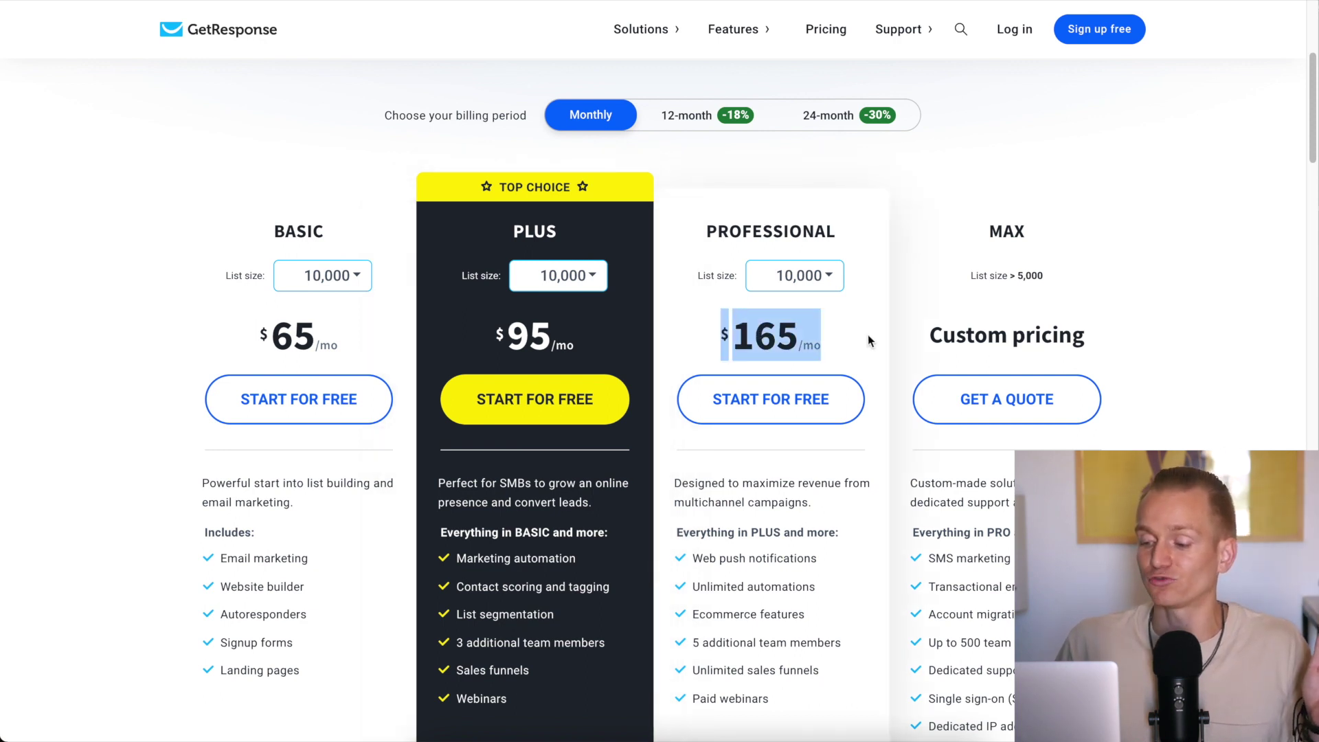
left_click(485, 148)
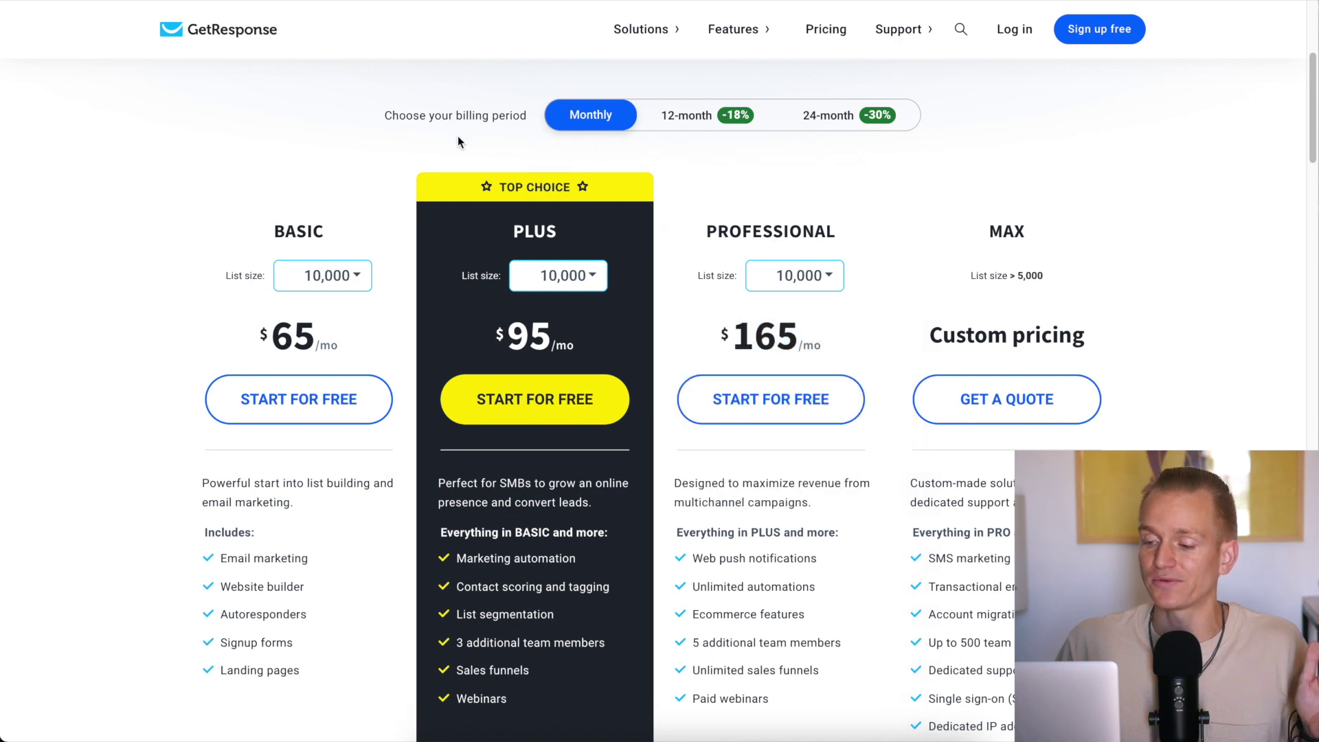
Switch the GetResponse billing period to 12-month, then to 24-month, and check the Plus price.
left_click(692, 124)
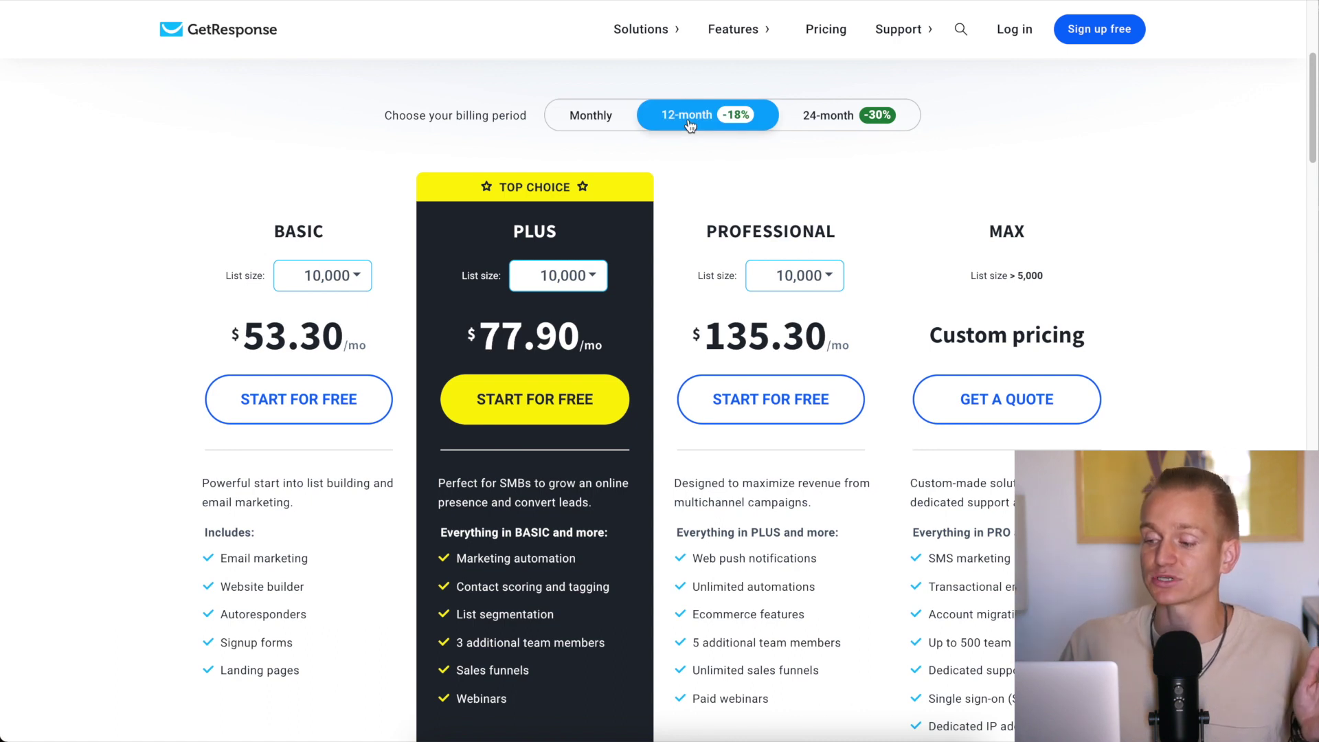
left_click(830, 113)
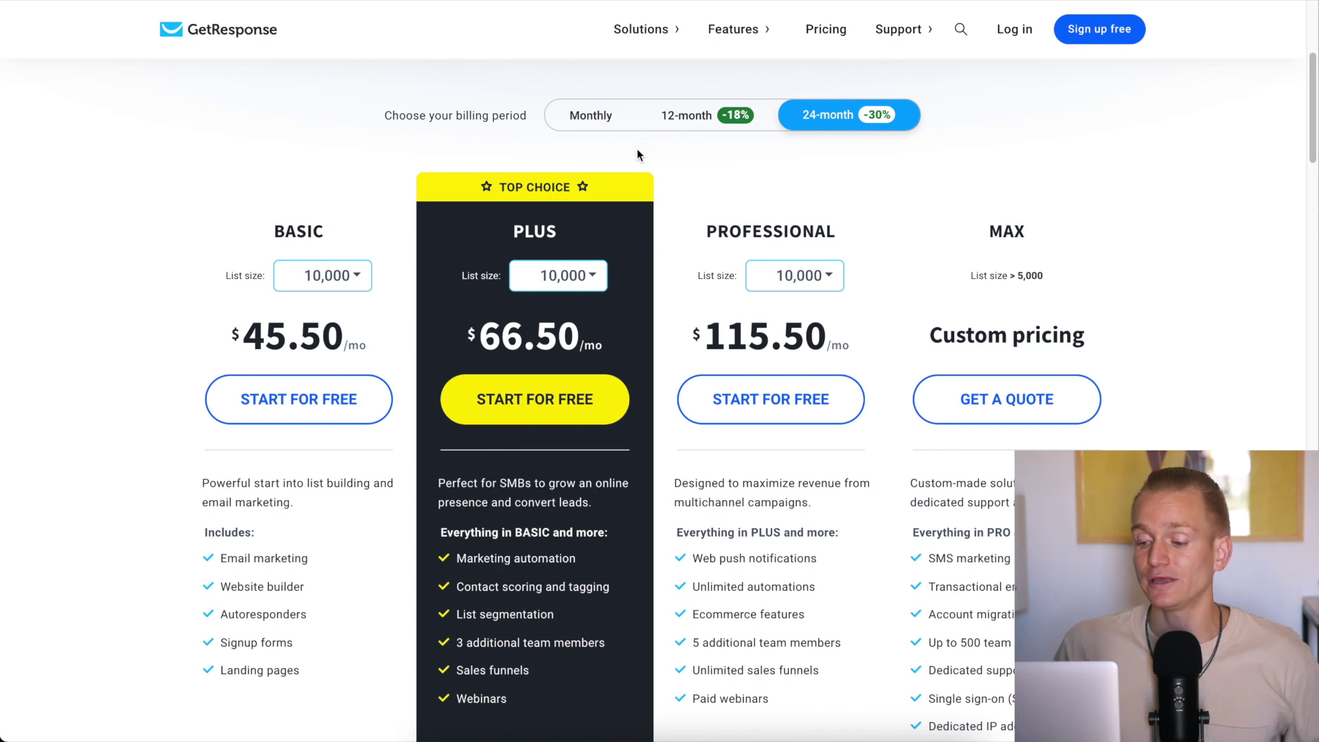
left_click_drag(481, 336, 609, 340)
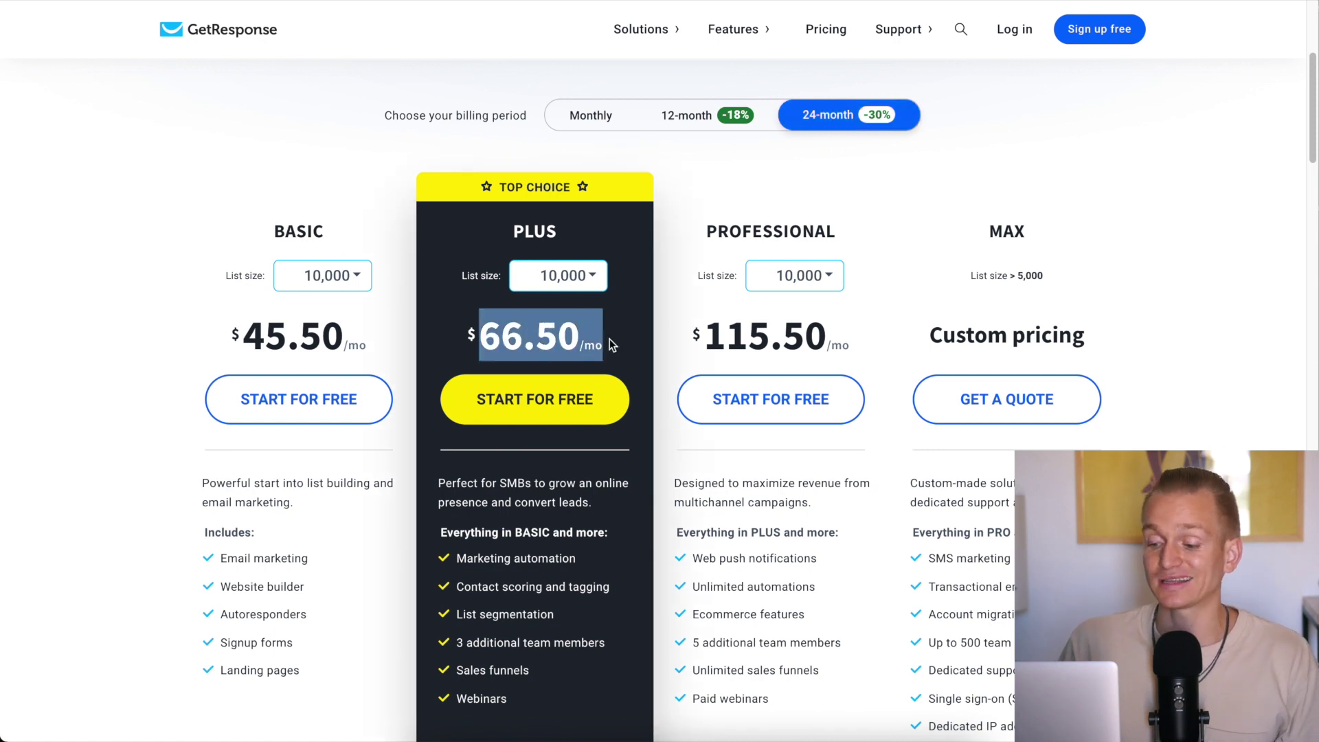
left_click(610, 339)
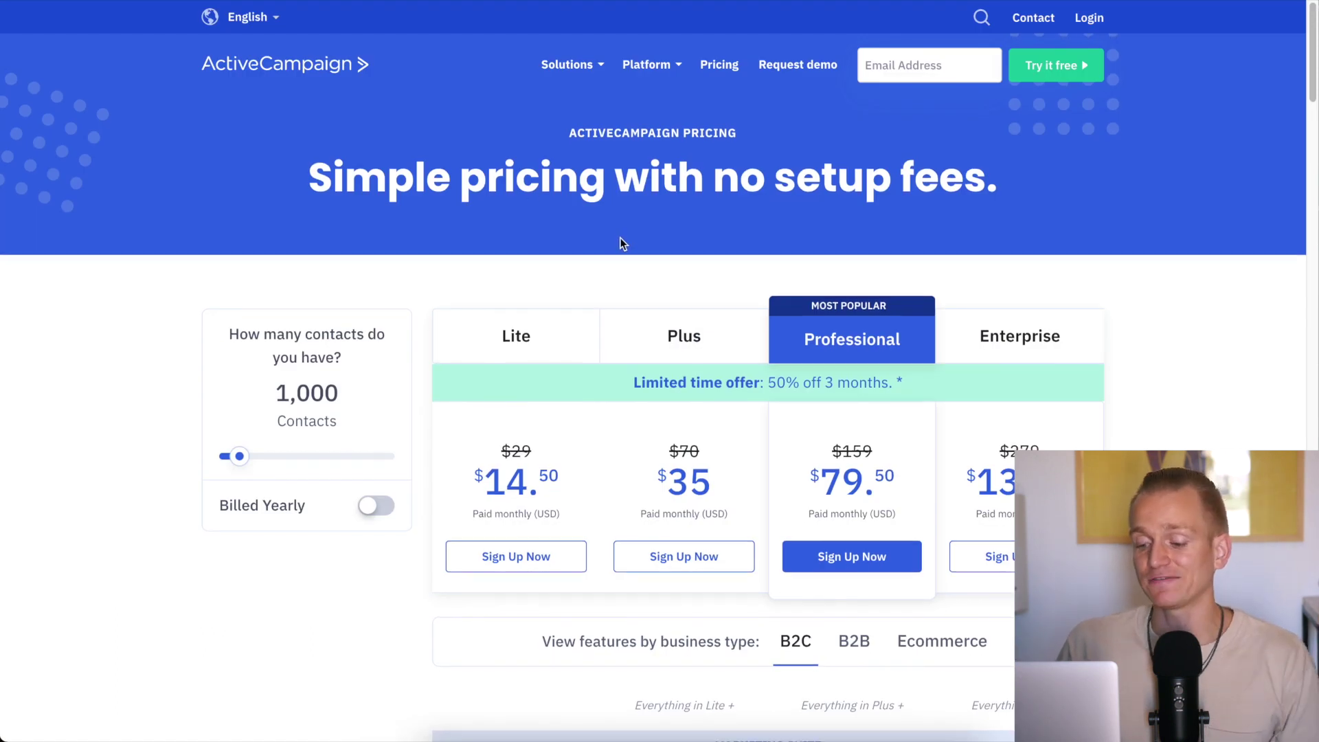
Review the monthly prices of the four plans for 1,000 contacts on the ActiveCampaign pricing page.
scroll(619, 240, "down", 2)
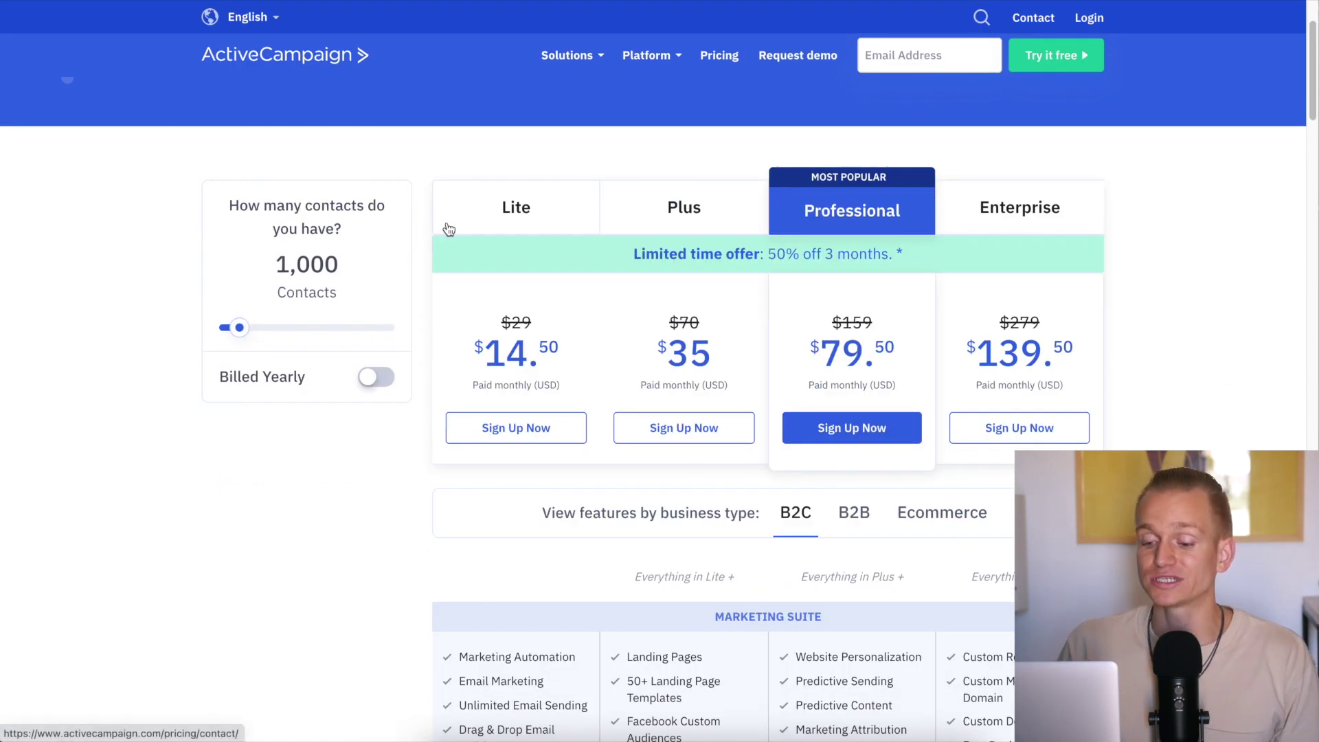
scroll(651, 292, "up", 2)
scroll(651, 291, "down", 3)
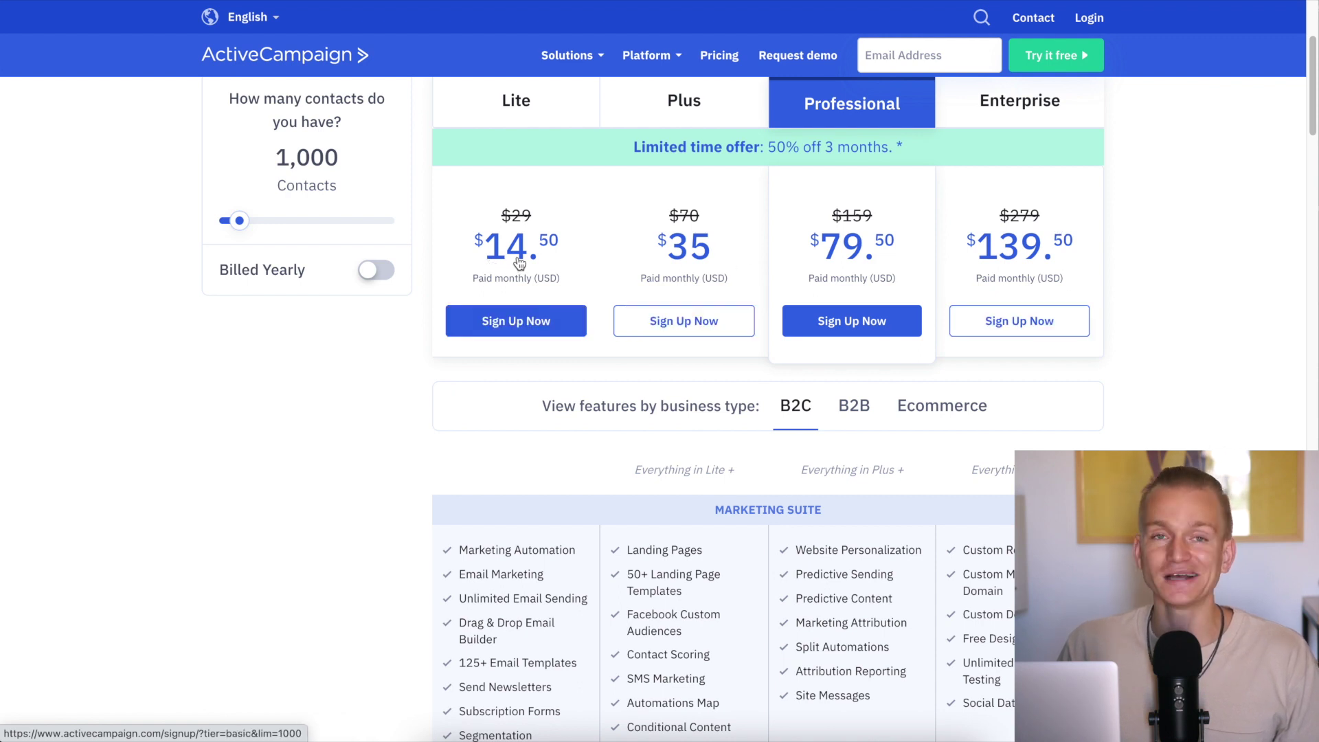
Examine the B2C features of each ActiveCampaign plan, focusing on Split Automations in the Professional plan.
scroll(519, 263, "down", 5)
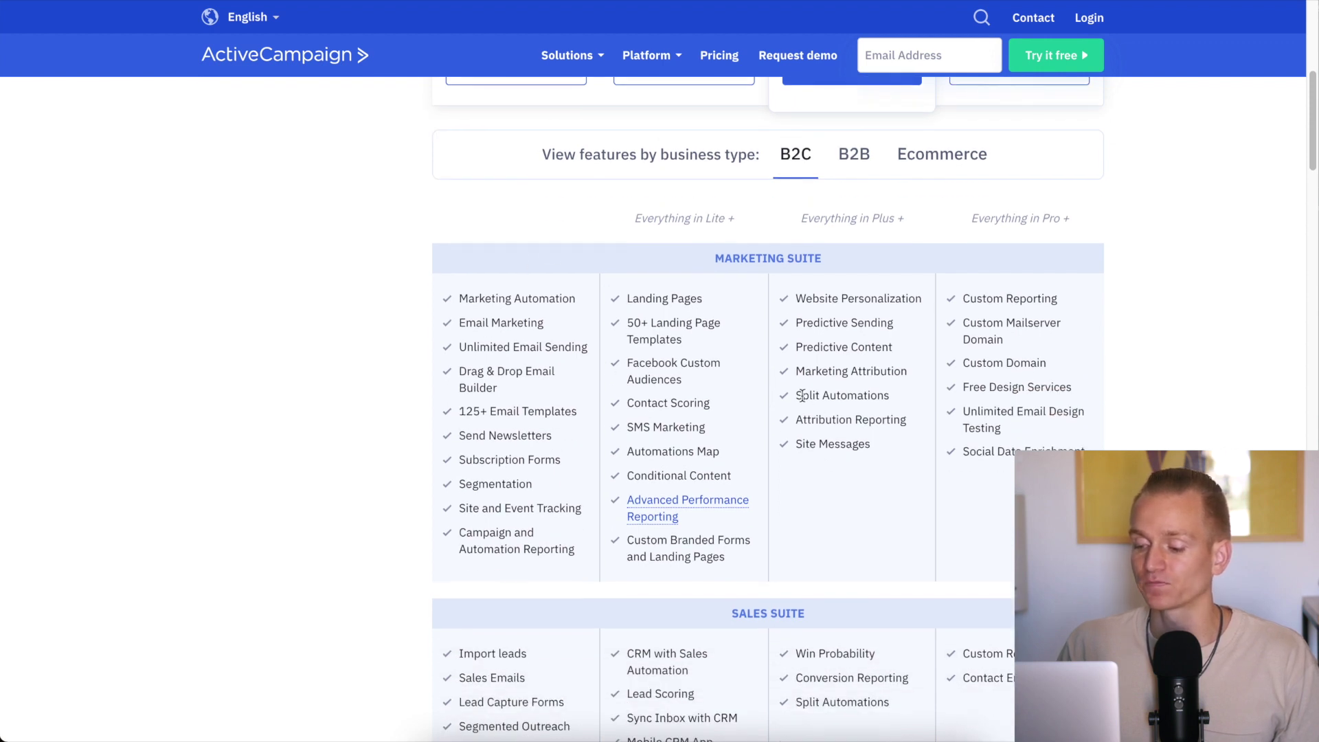
left_click_drag(801, 395, 894, 401)
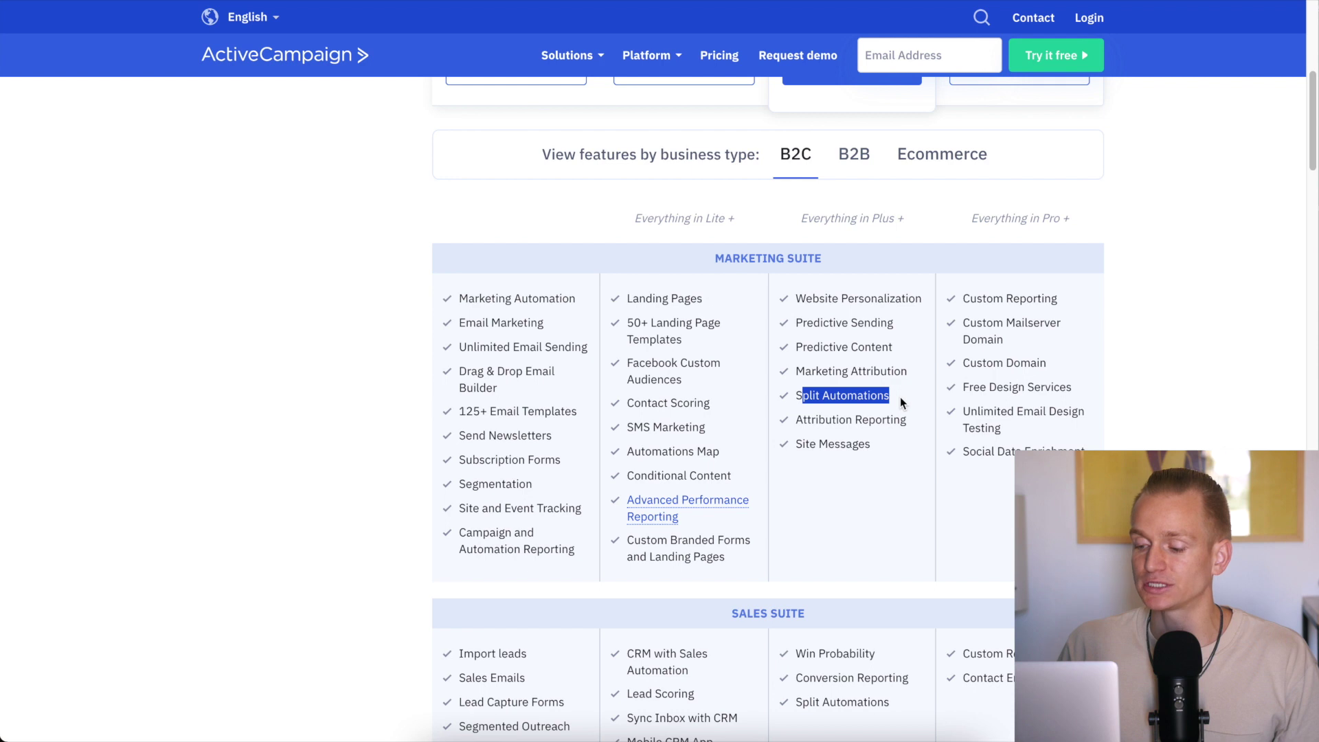
scroll(906, 403, "down", 3)
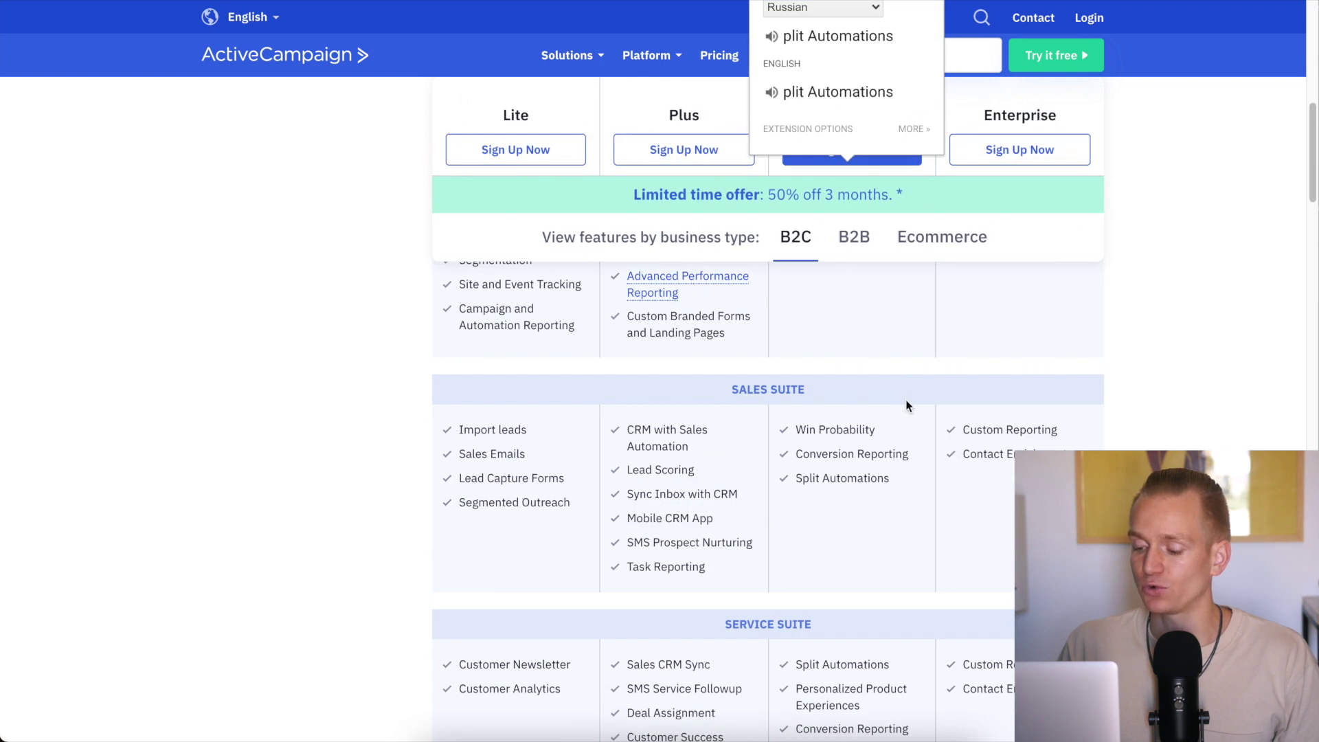
scroll(907, 397, "down", 4)
scroll(909, 407, "up", 5)
scroll(908, 406, "up", 5)
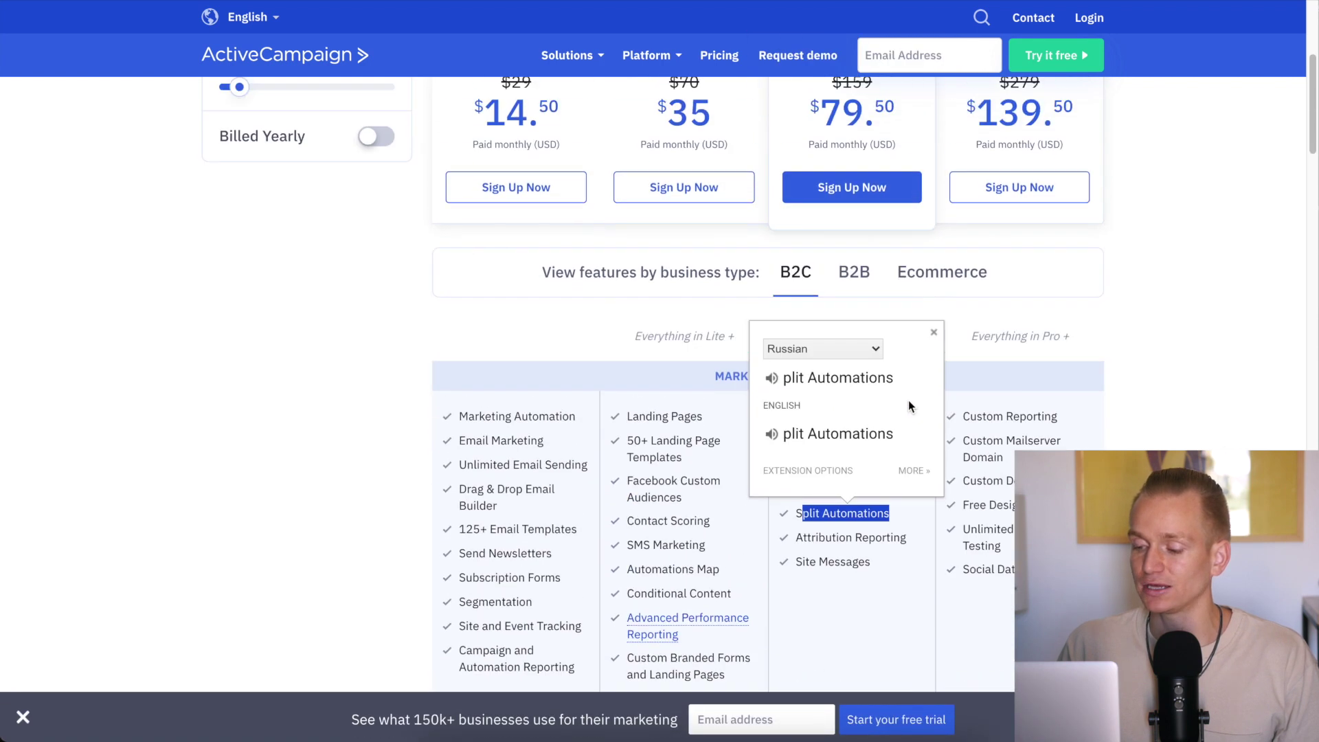
scroll(908, 406, "down", 3)
scroll(909, 407, "up", 2)
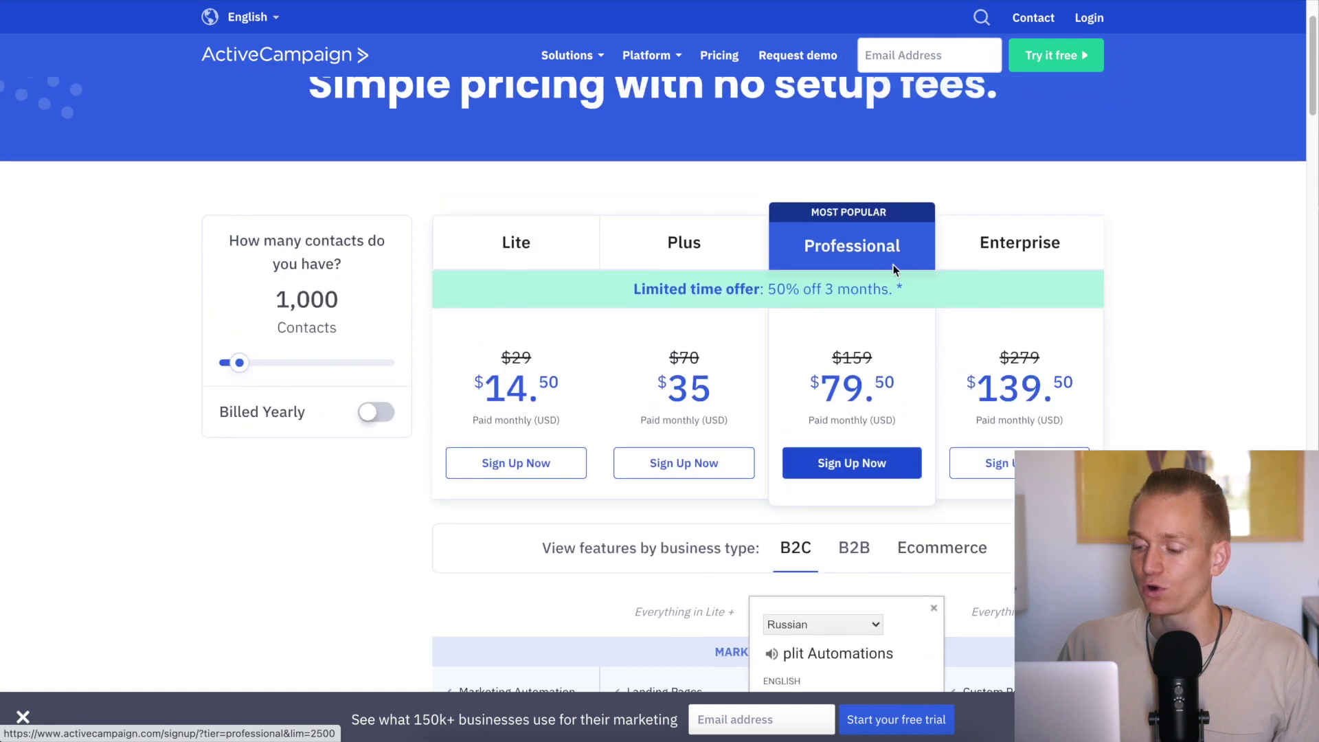
scroll(904, 280, "down", 4)
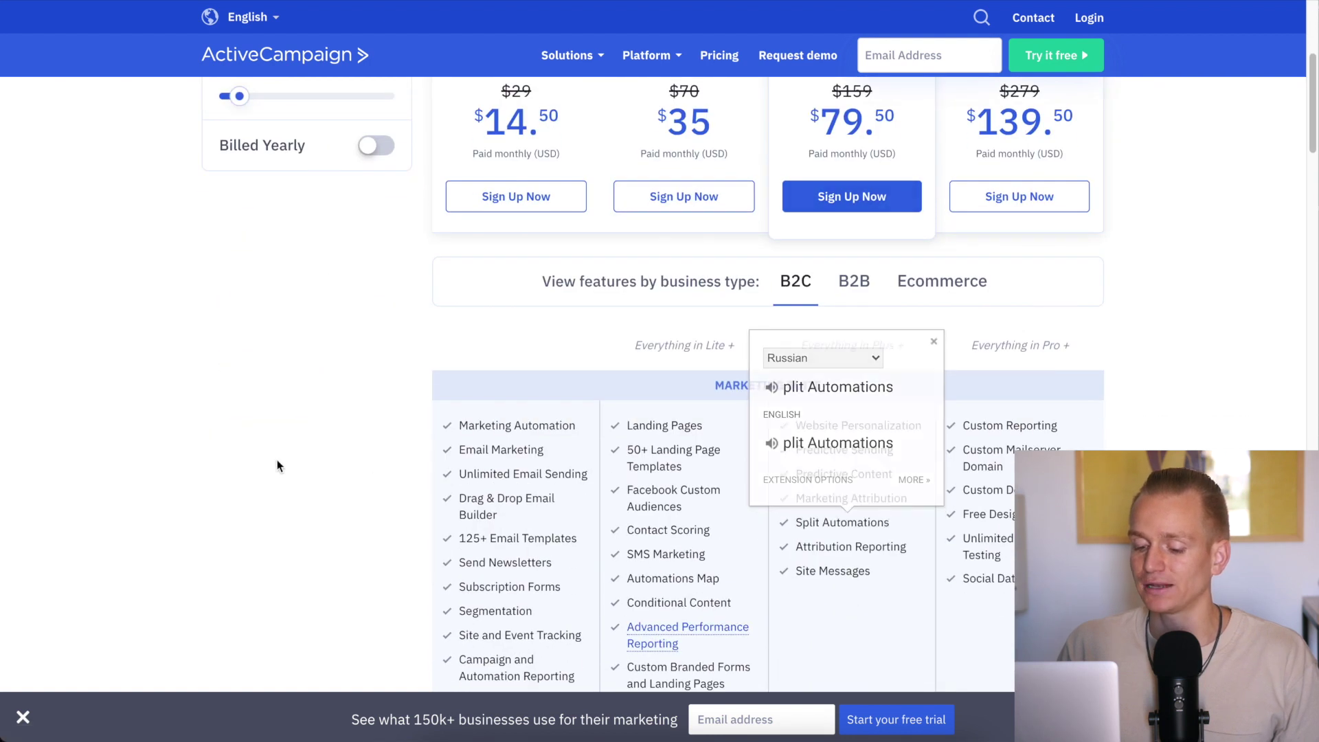
Dismiss the translation pop-up and the free trial banner, and return to the plan prices.
left_click(330, 605)
left_click(22, 719)
scroll(325, 496, "up", 5)
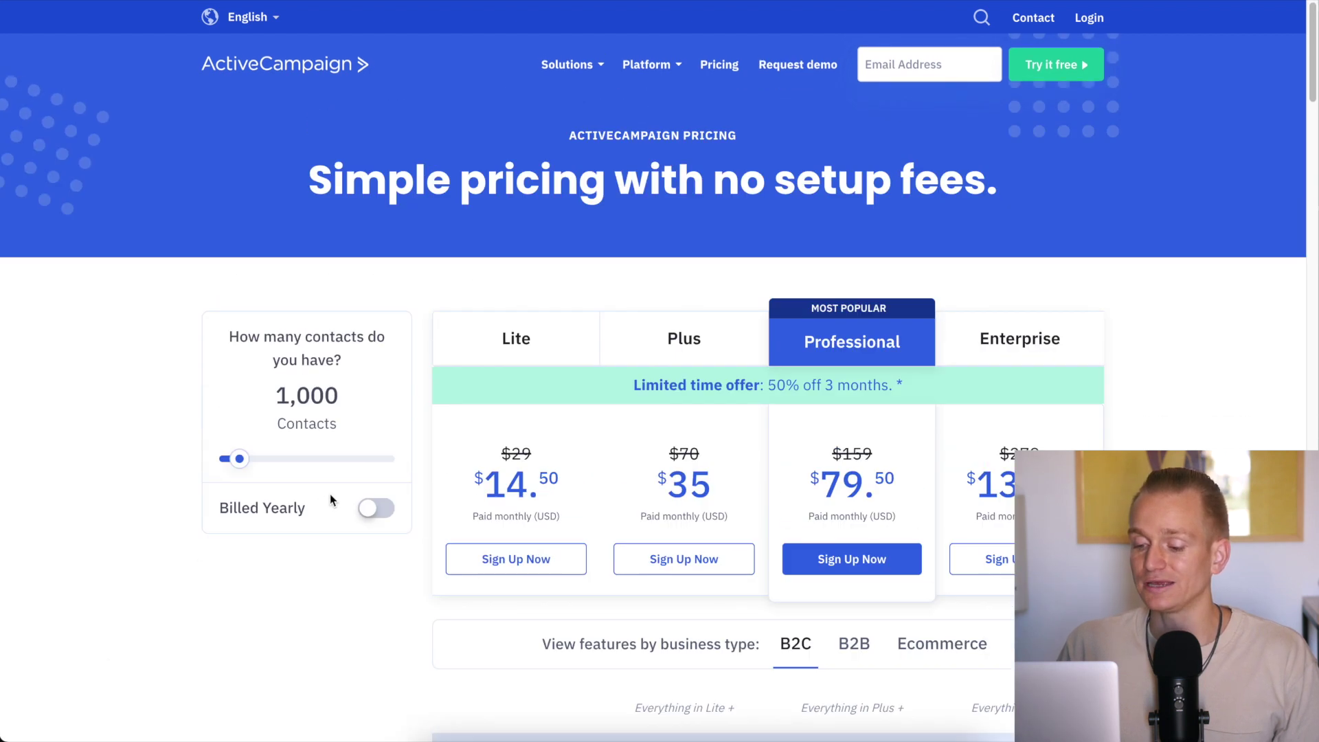
Preview the ActiveCampaign plan prices with yearly billing, and switch back to monthly billing.
scroll(390, 451, "down", 2)
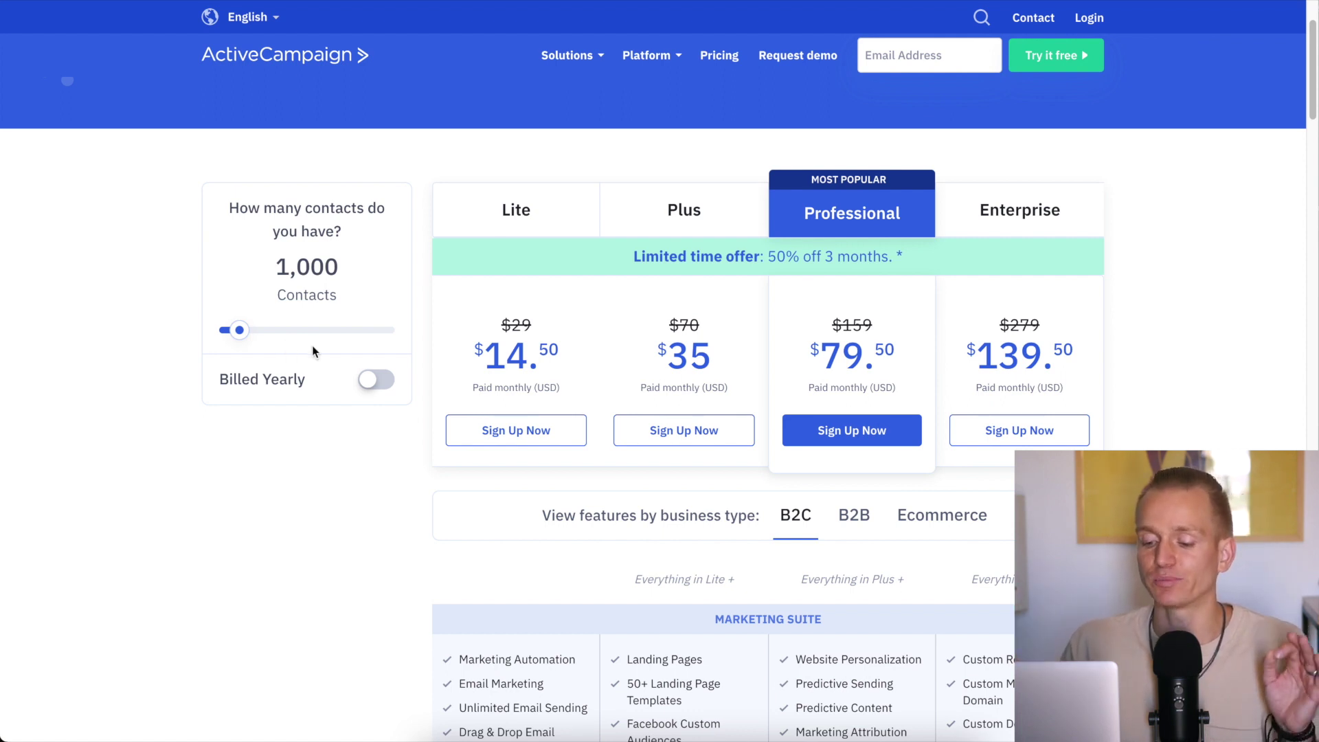
left_click(371, 381)
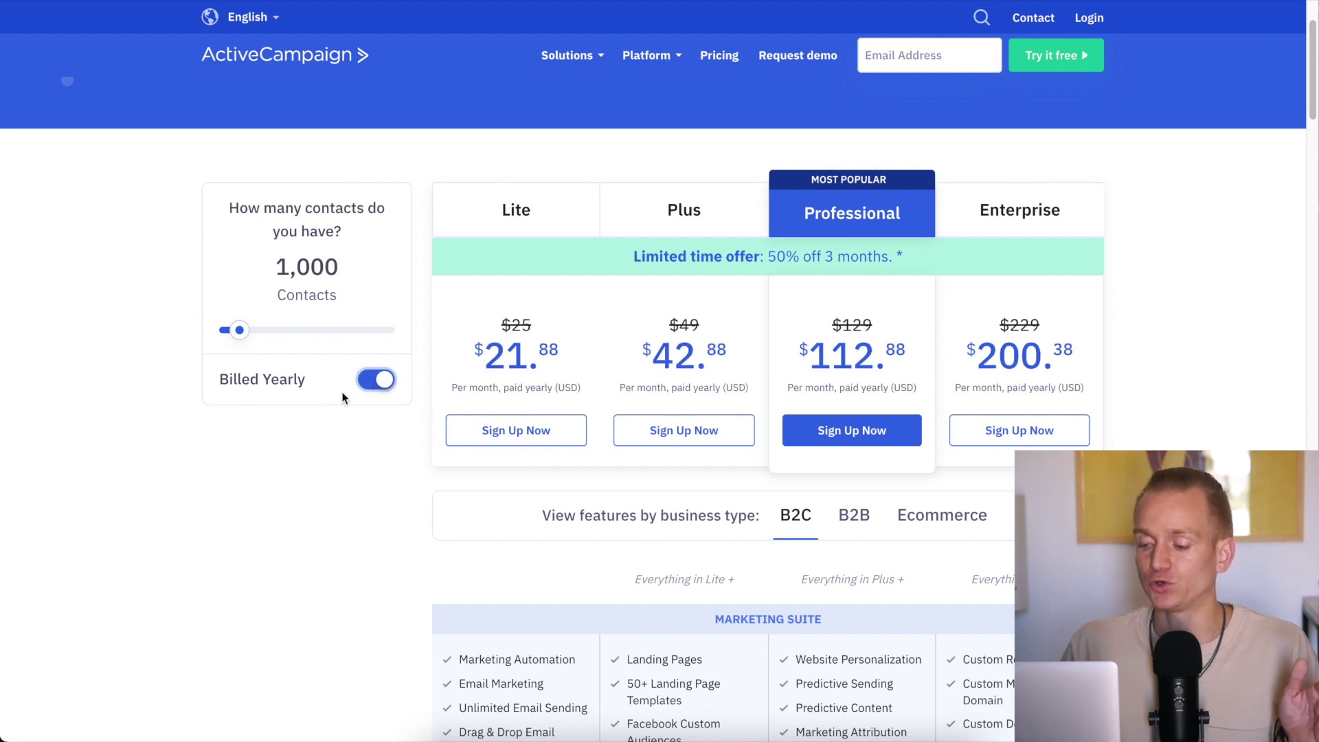
left_click(377, 382)
Set the ActiveCampaign contact count to 10,000 and review the plan prices, focusing on Professional.
left_click_drag(239, 330, 297, 333)
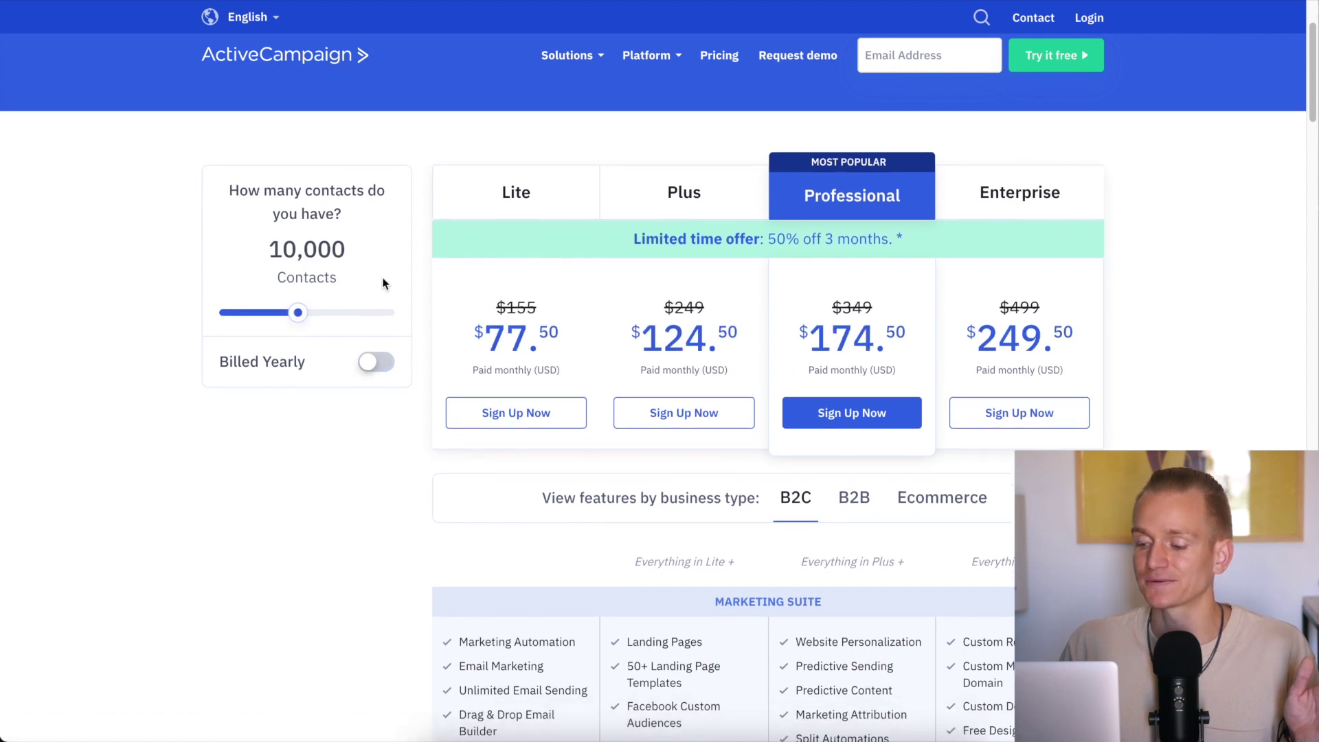
scroll(888, 332, "down", 1)
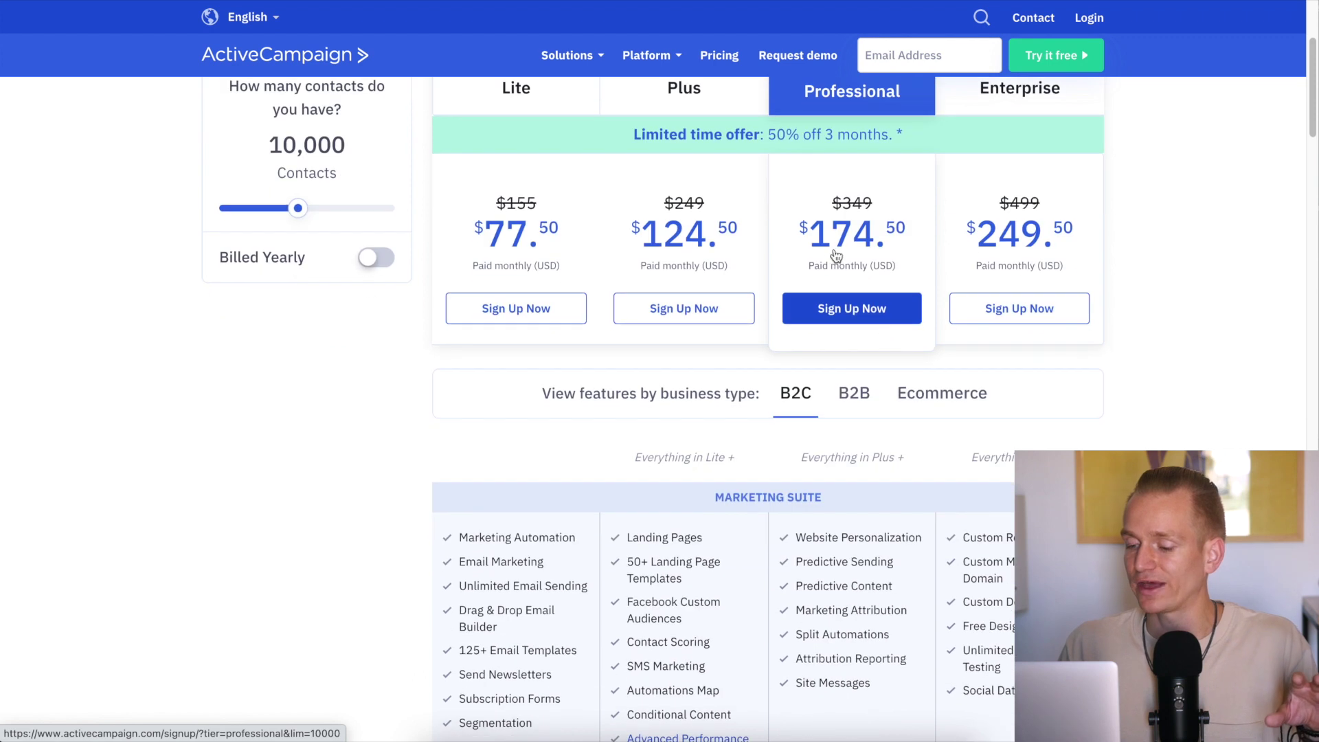
scroll(847, 273, "up", 1)
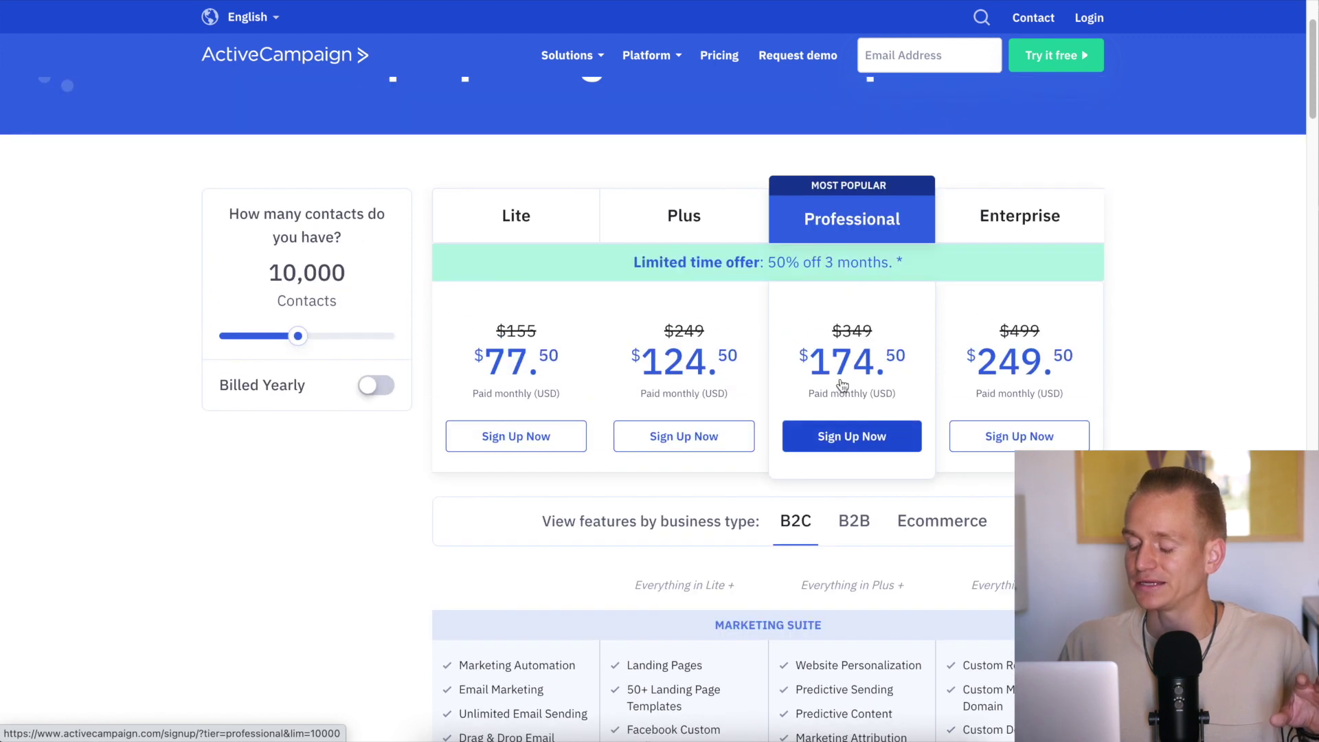